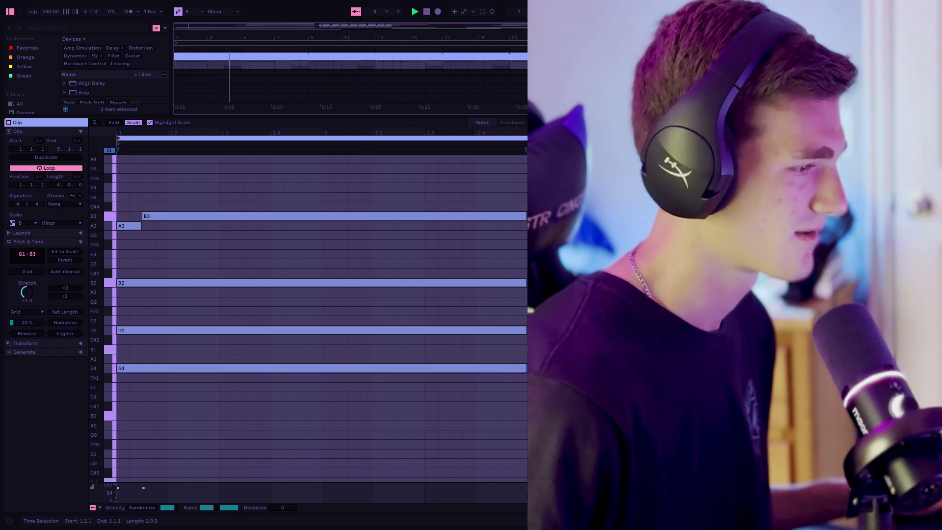
Step: Return to the Strings track's devices, stop playback and check the arrangement's automation lanes
key(shift+Tab)
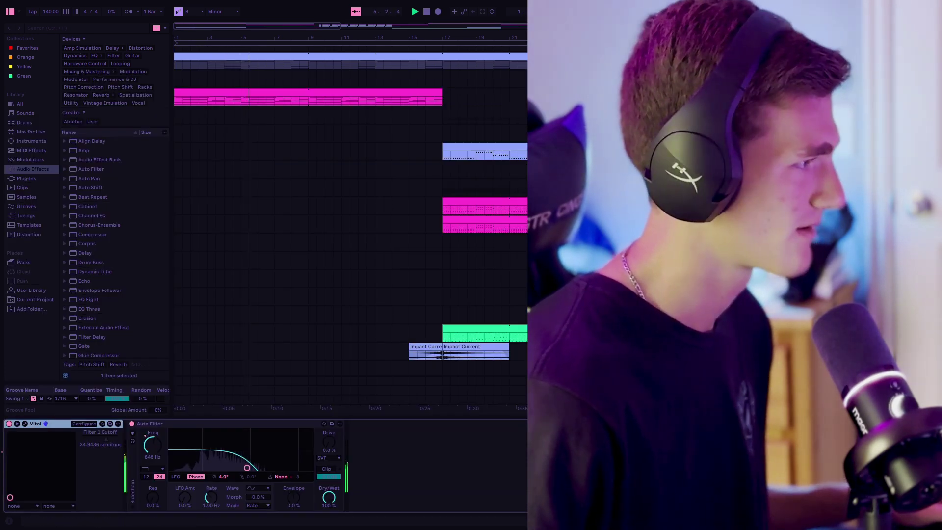
key(space)
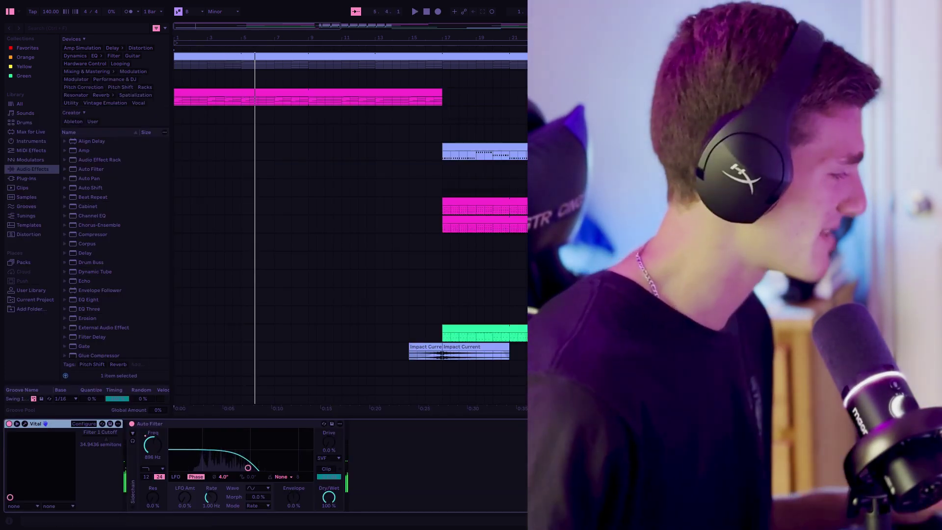
key(a)
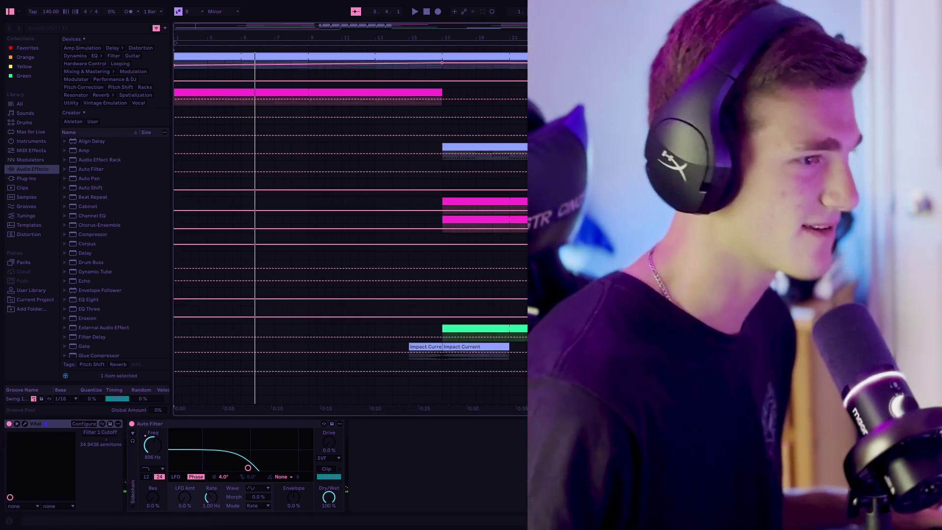
key(a)
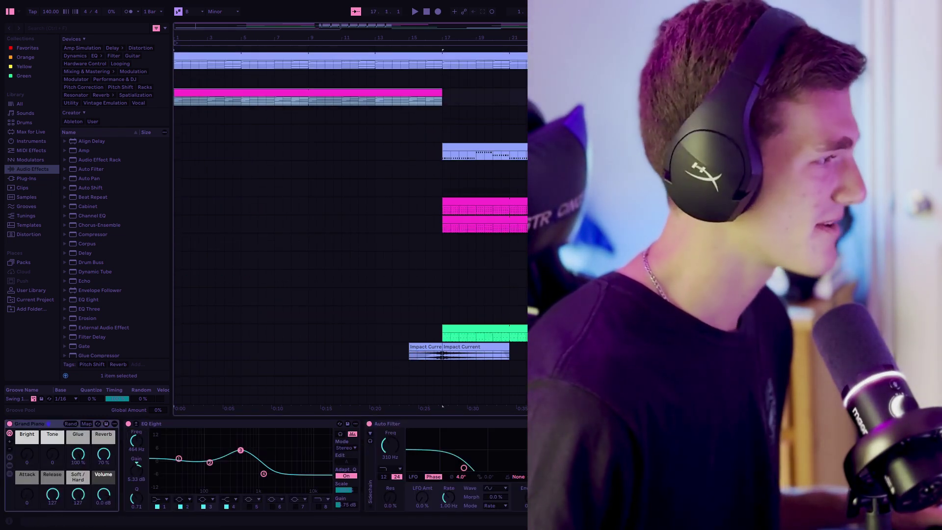
Step: Play the Piano track from the start of the arrangement to hear its intro part
key(F3)
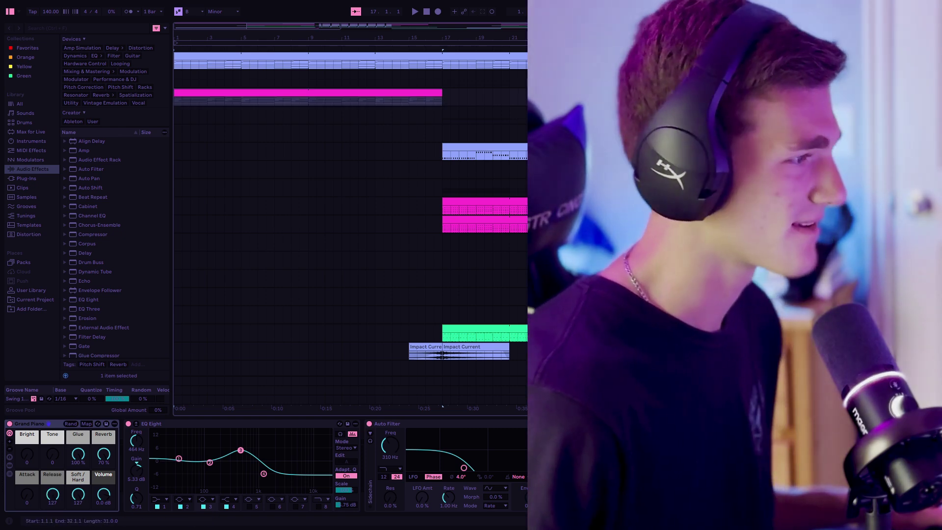
key(space)
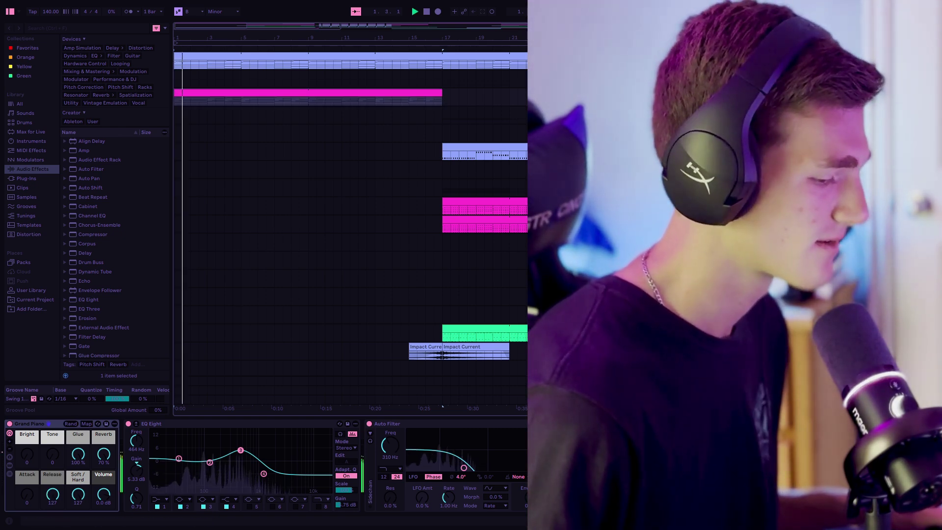
double_click(270, 101)
Step: Audition the first Low Vox clip in the Ambient Vox group
scroll(314, 319, down, 2)
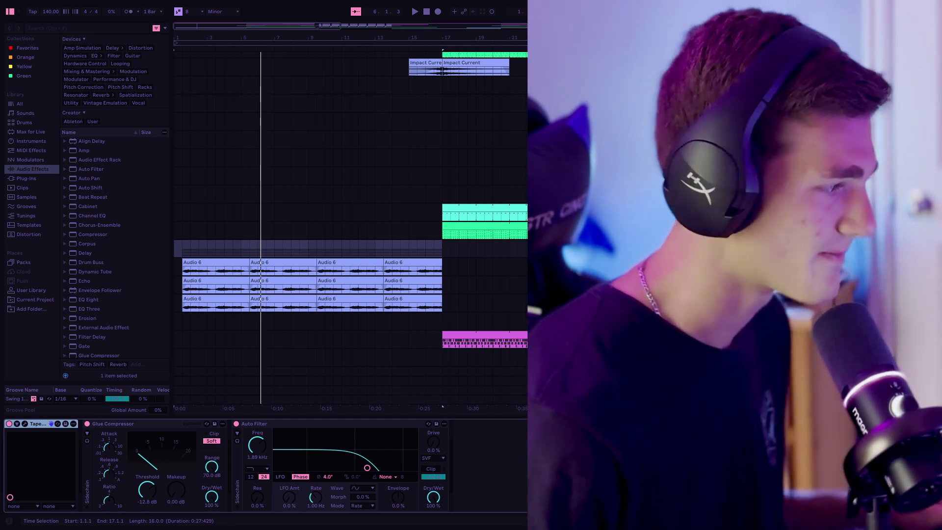
scroll(351, 221, down, 1)
click(216, 257)
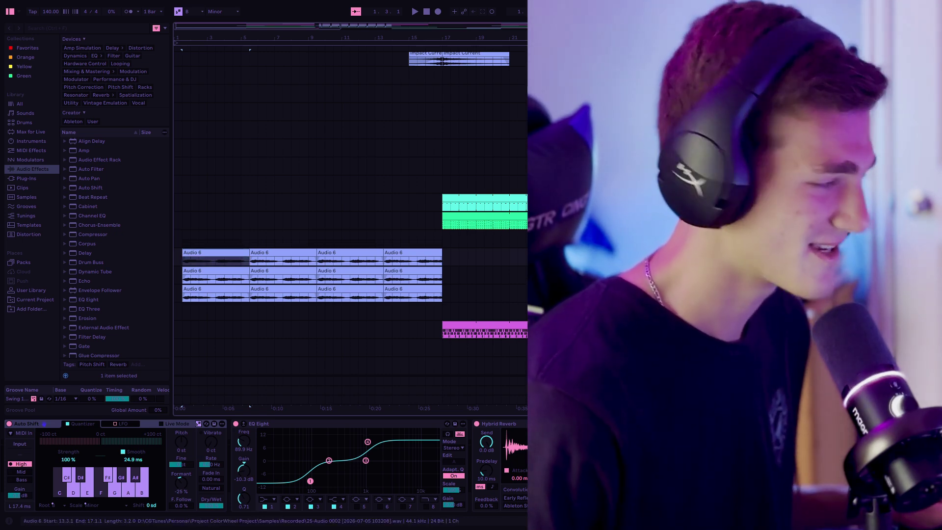
key(space)
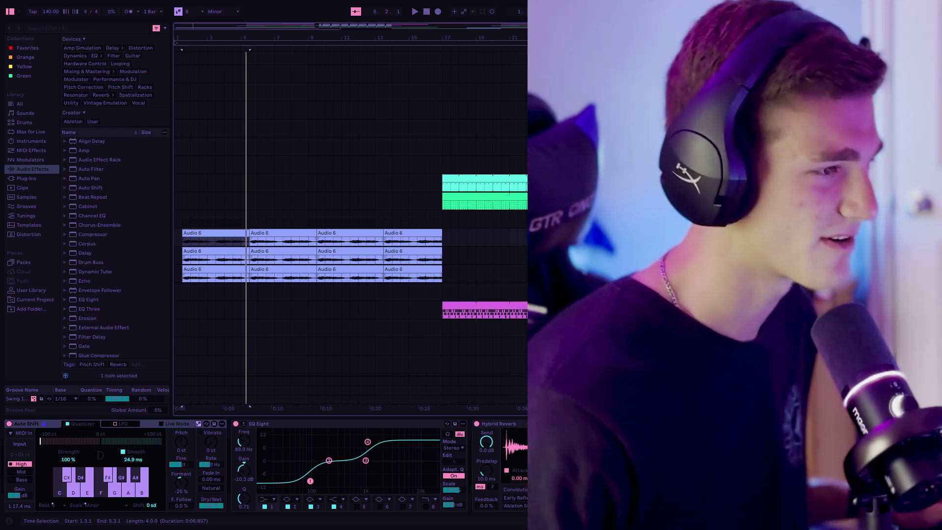
Step: Audition the first Mid Vox clip, followed by the first High Vox clip
scroll(351, 226, down, 1)
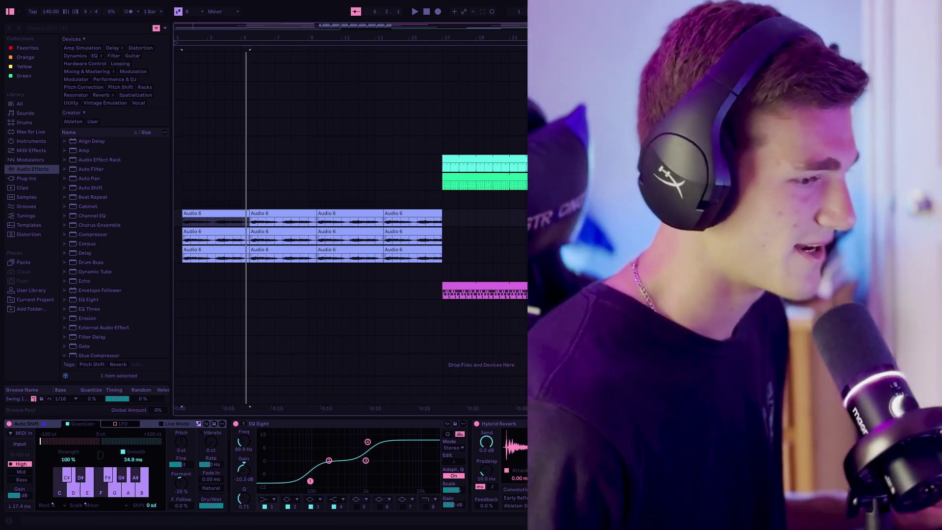
key(Down)
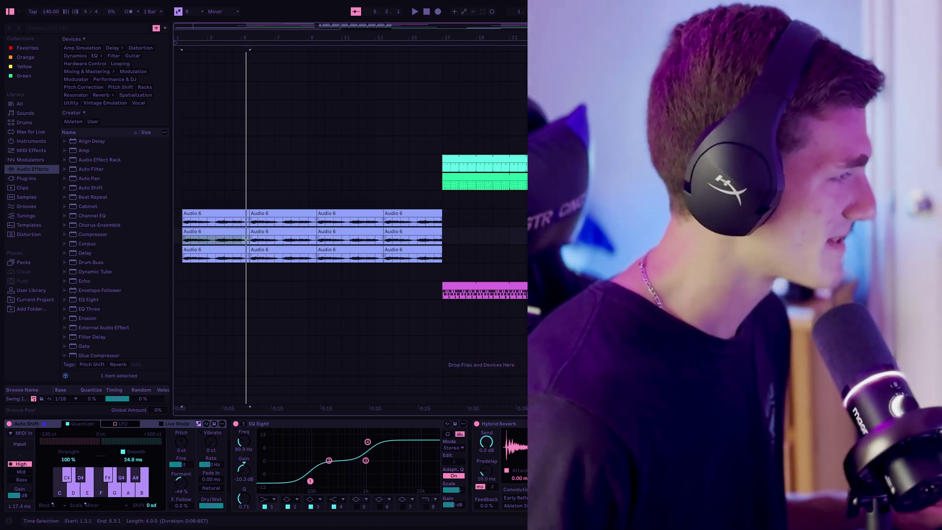
key(space)
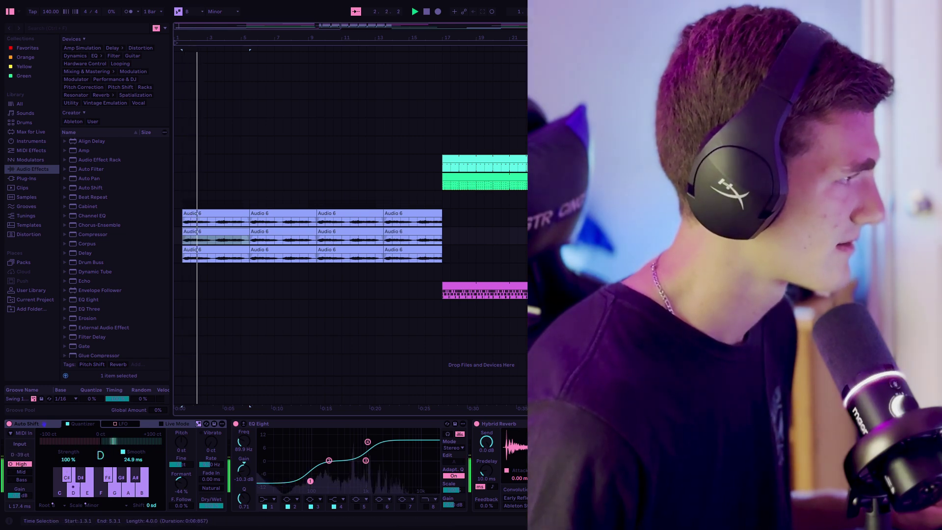
key(space)
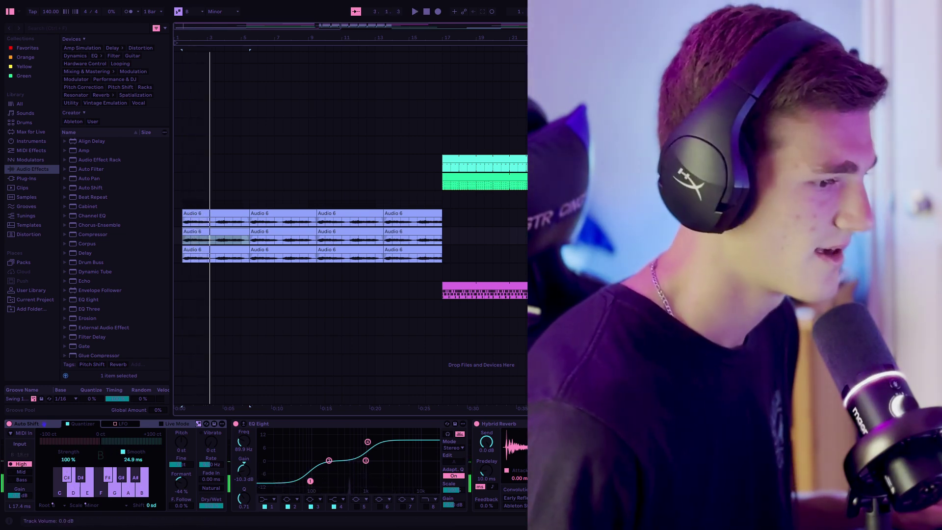
key(Down)
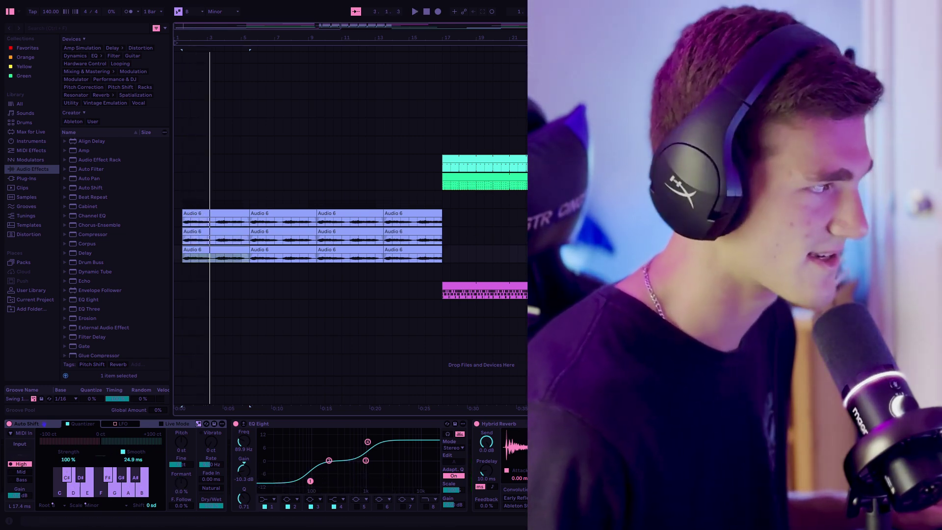
key(space)
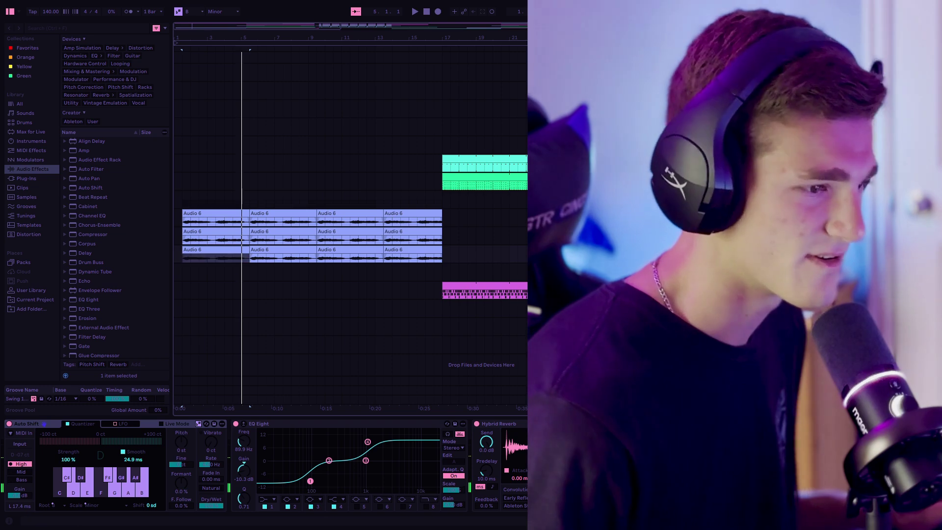
Step: Play the intro with the Ambient Vox group selected while looking over the arrangement's tracks
click(829, 196)
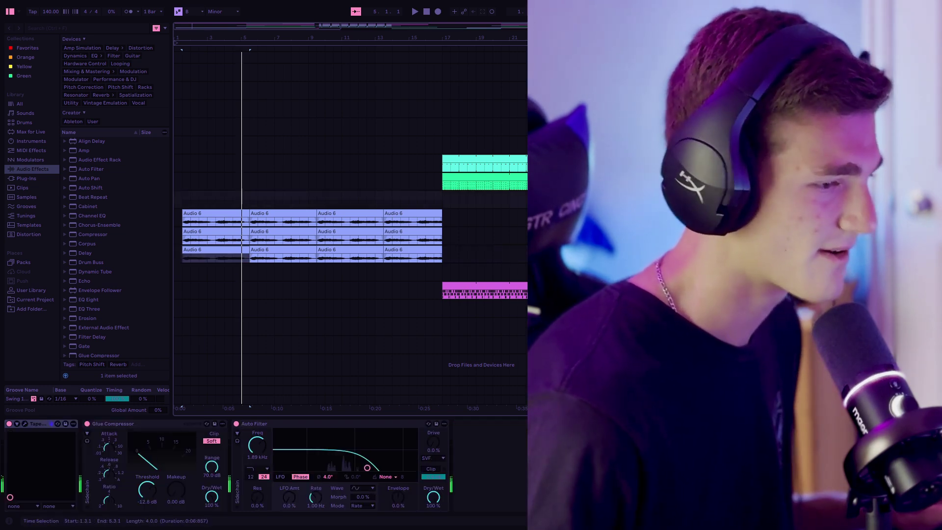
key(space)
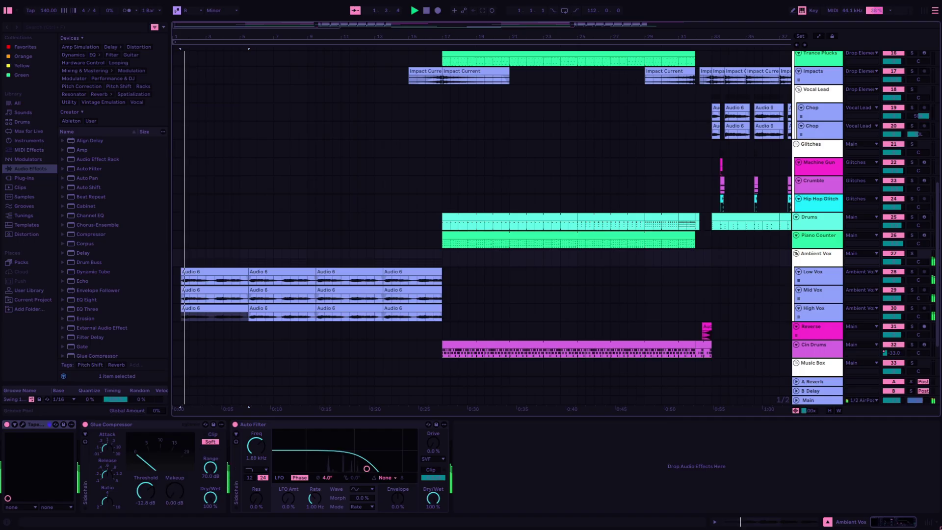
scroll(484, 220, up, 3)
scroll(483, 221, down, 3)
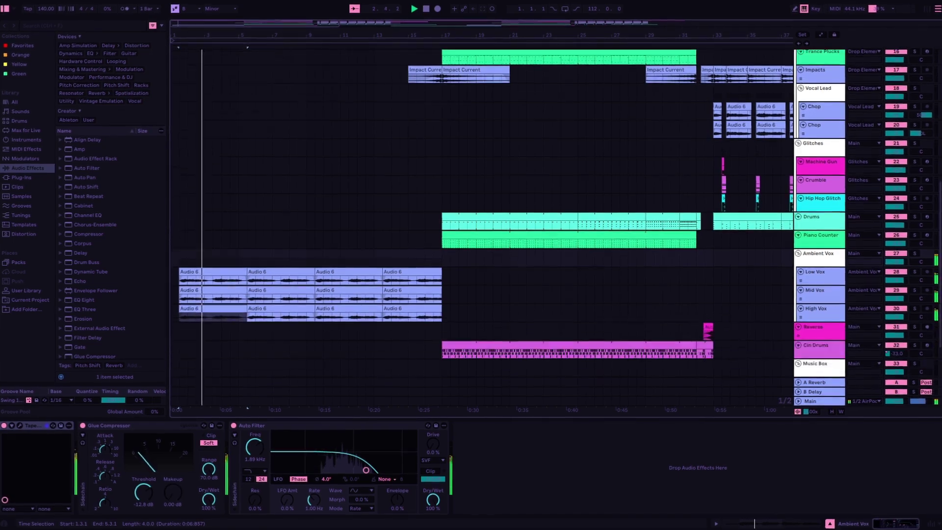
scroll(483, 221, up, 7)
scroll(484, 221, up, 5)
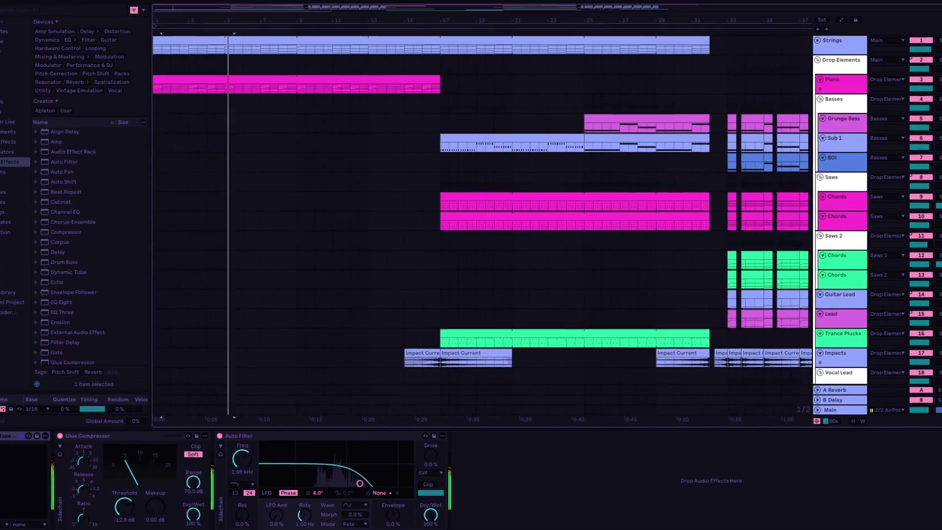
scroll(483, 221, down, 8)
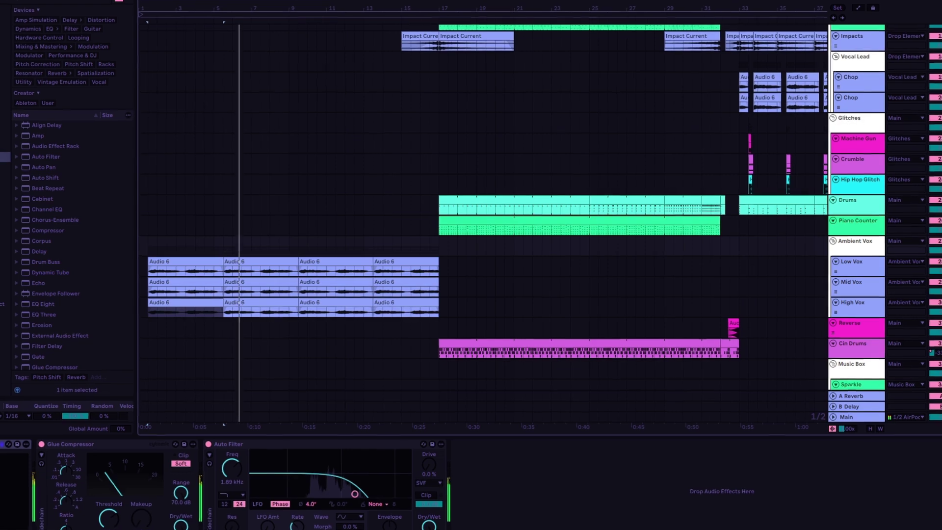
key(minus)
key(plus)
scroll(483, 221, up, 8)
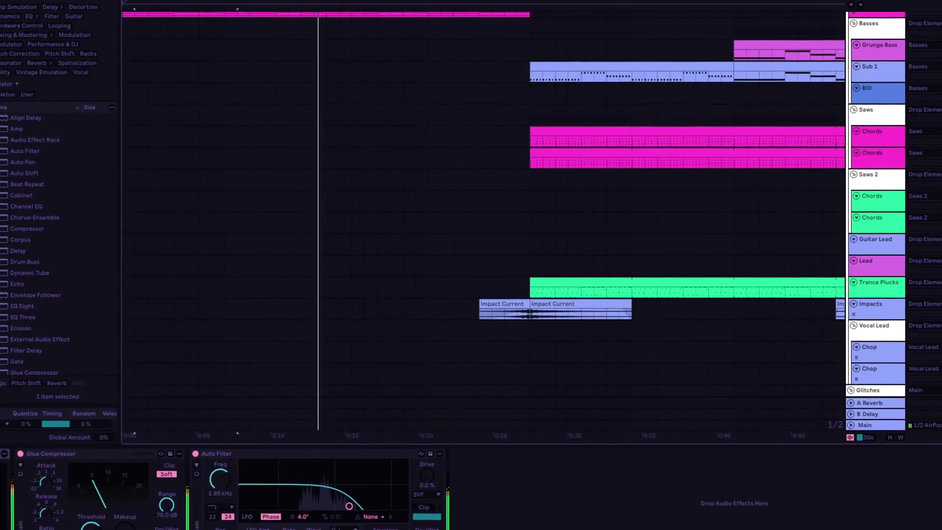
scroll(484, 221, down, 8)
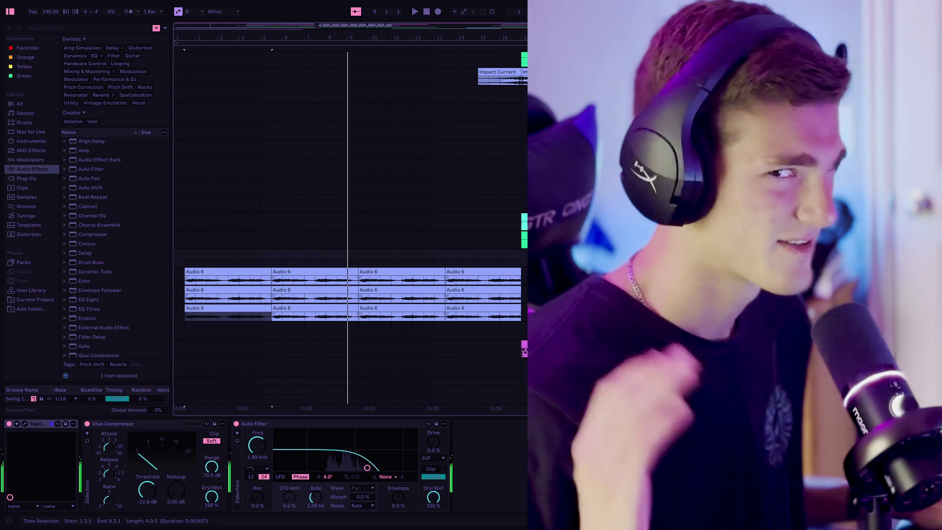
Step: Examine the Impact Current clips on the Impacts track around bar 17 and further along the arrangement
scroll(484, 221, up, 3)
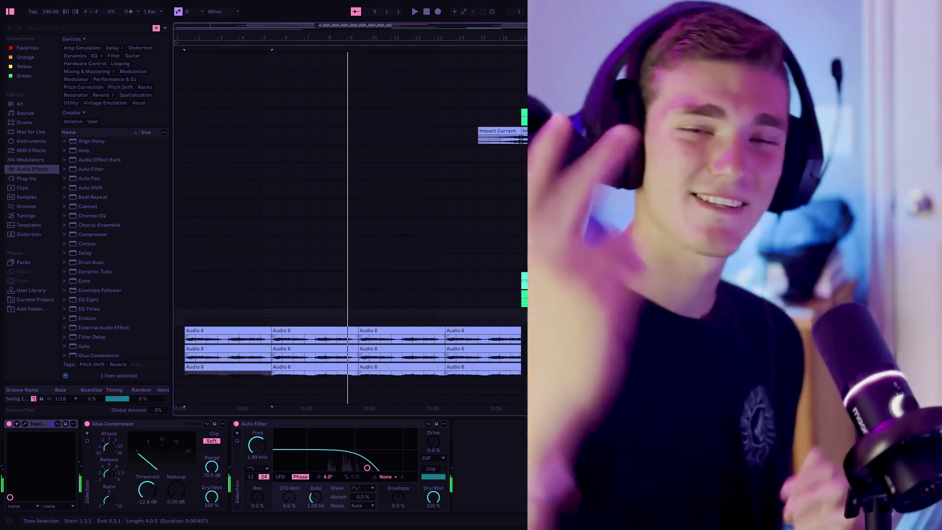
scroll(510, 278, up, 3)
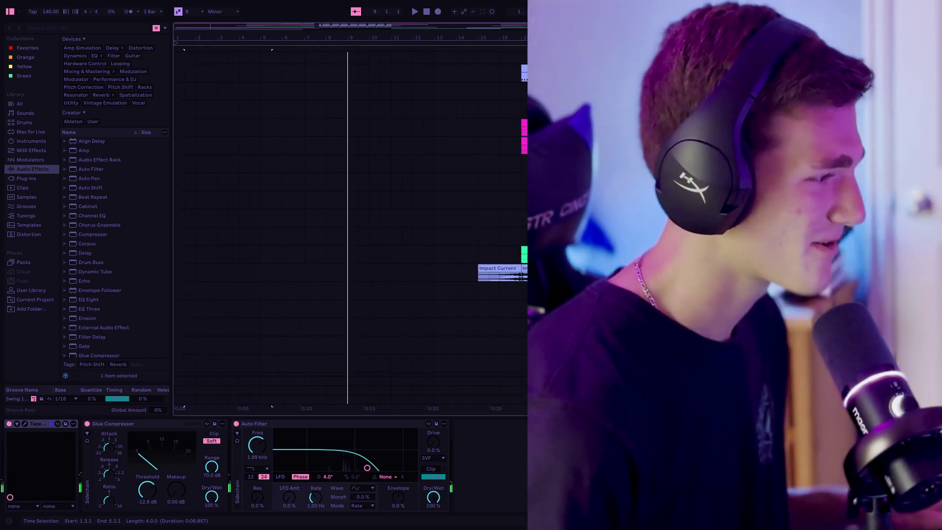
click(511, 277)
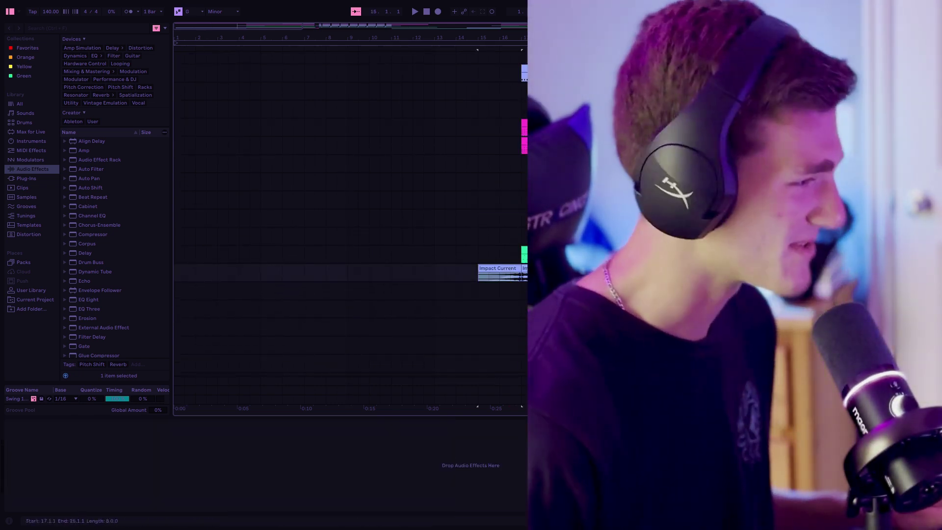
scroll(351, 221, up, 2)
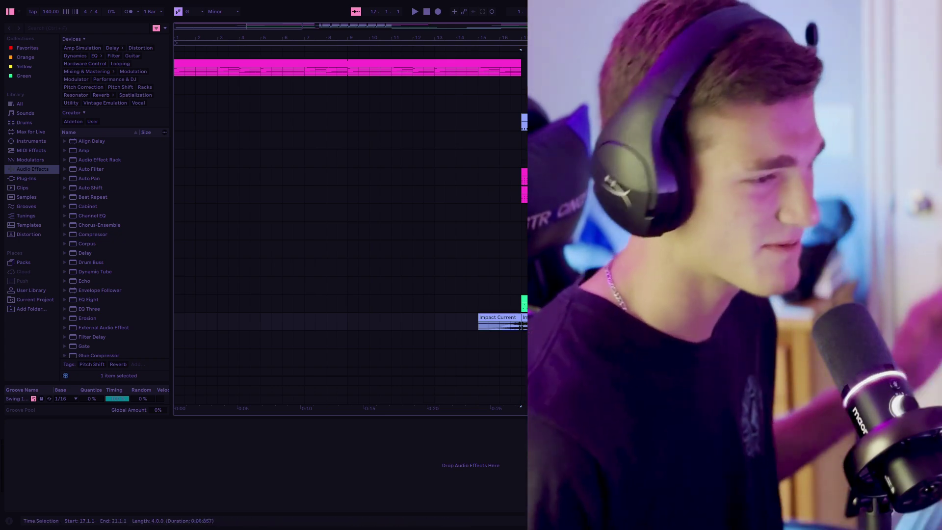
scroll(351, 204, up, 1)
scroll(350, 221, right, 10)
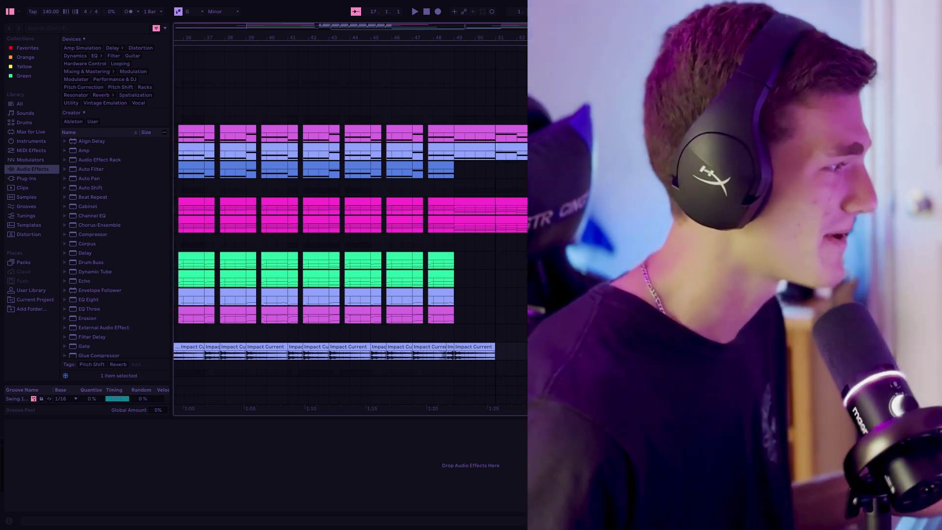
scroll(351, 221, left, 12)
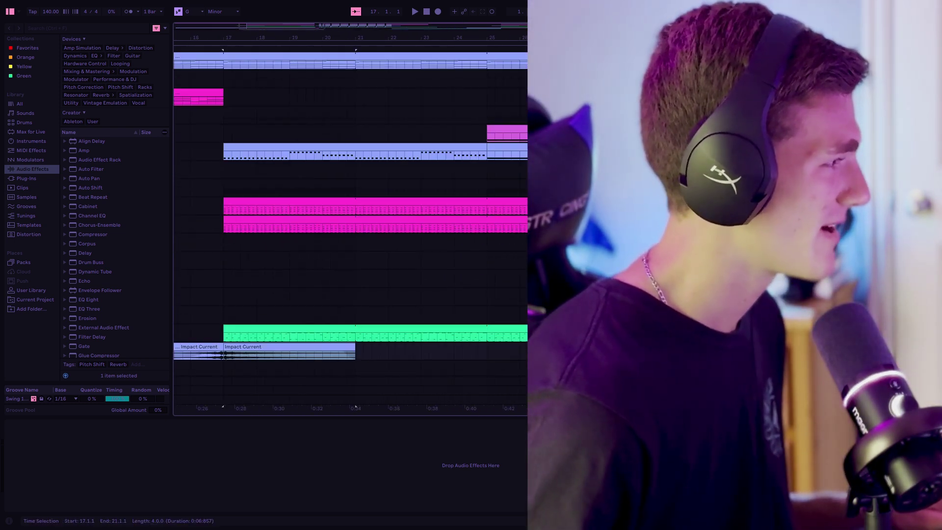
Step: Play the Strings track from bar 17 and view the notes in its clip
click(235, 56)
click(224, 65)
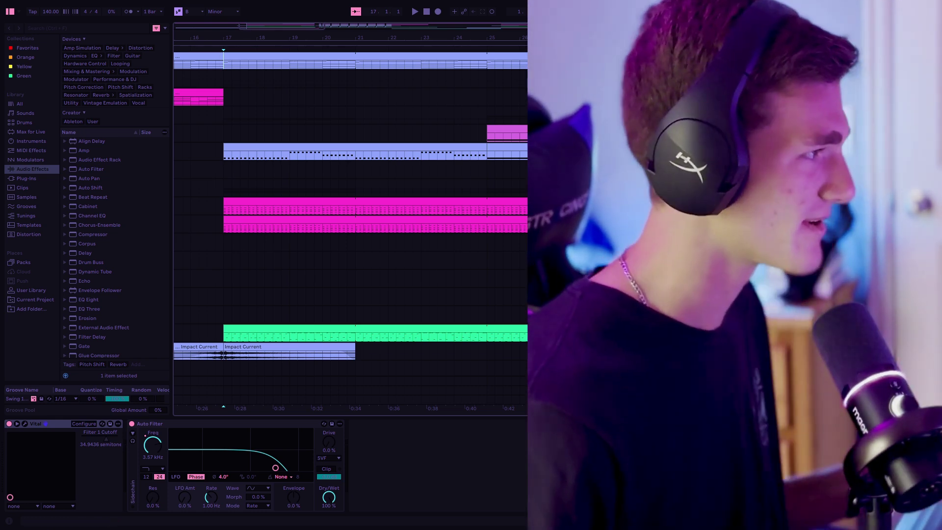
key(space)
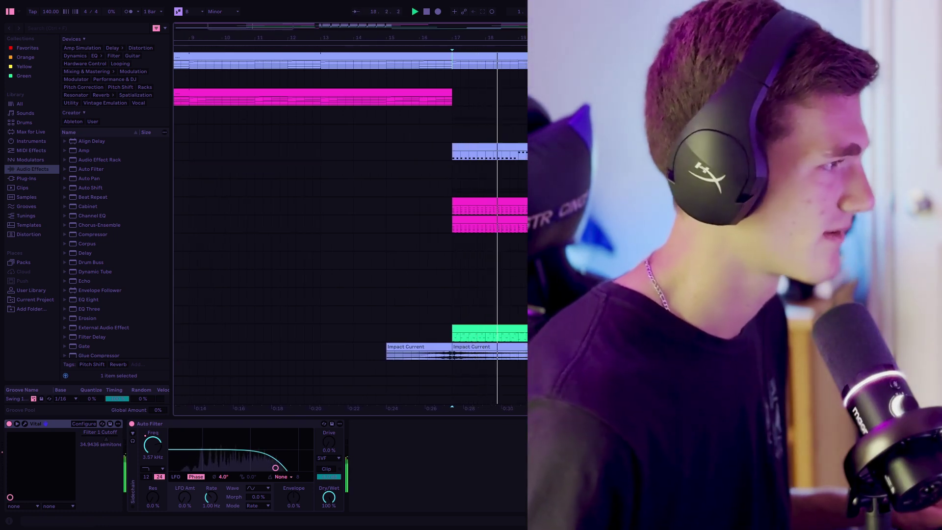
scroll(351, 226, right, 10)
scroll(351, 225, down, 3)
scroll(350, 226, left, 10)
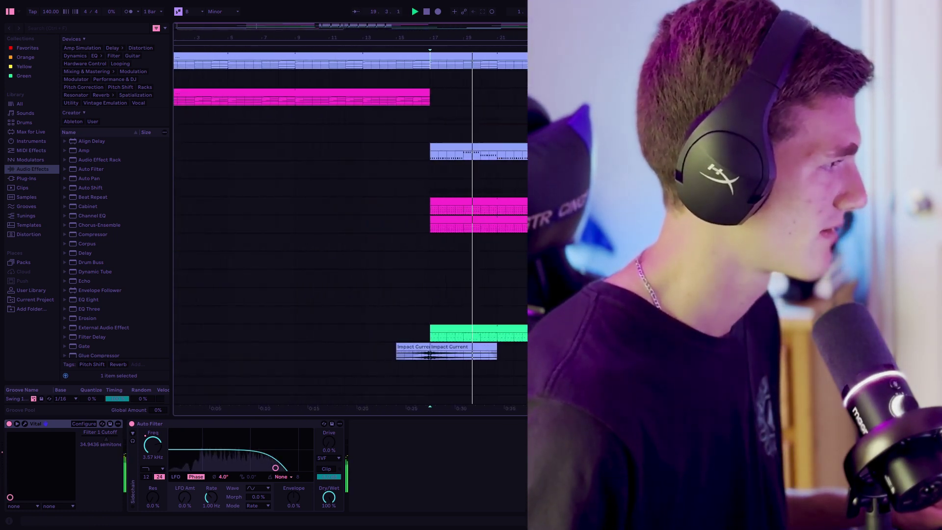
scroll(350, 226, up, 3)
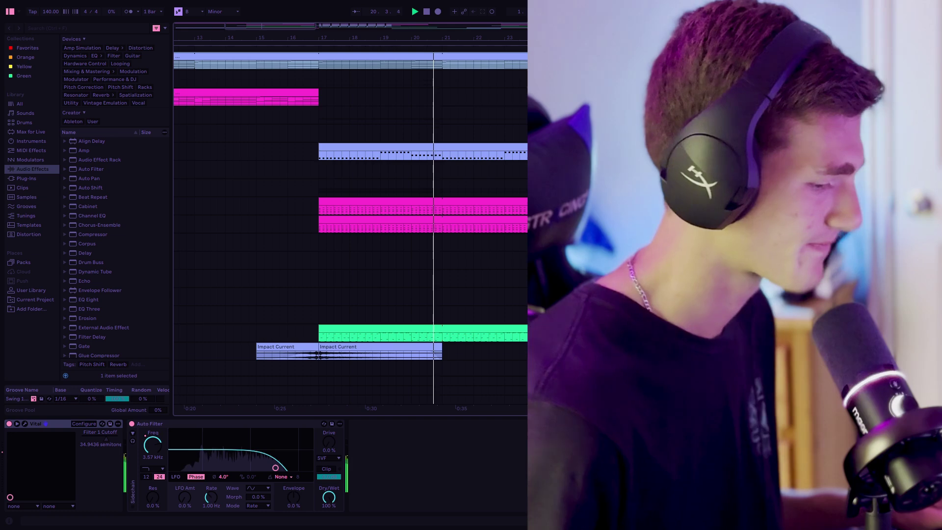
key(shift+Tab)
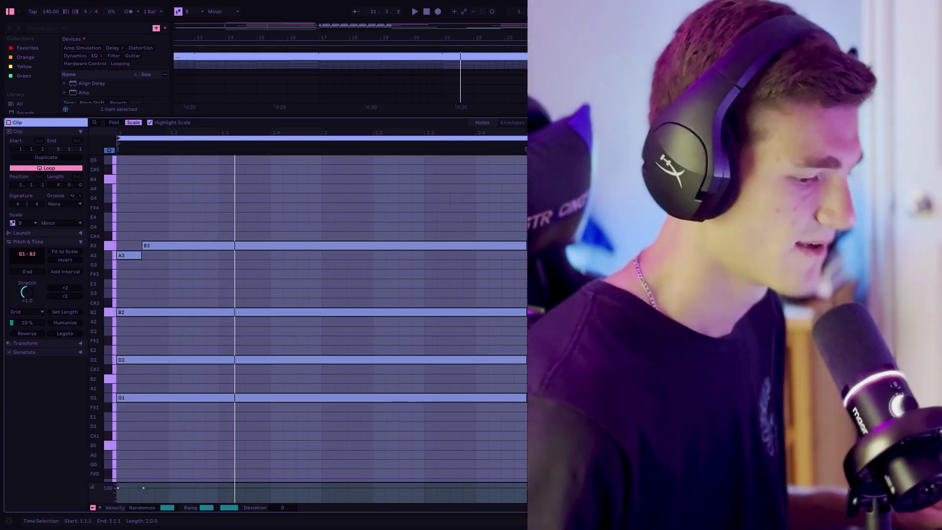
key(shift+Tab)
Step: Mark the empty stretch after the piano clip from bar 17, and audition the blue Vital clip starting at bar 17
drag(320, 97, 395, 97)
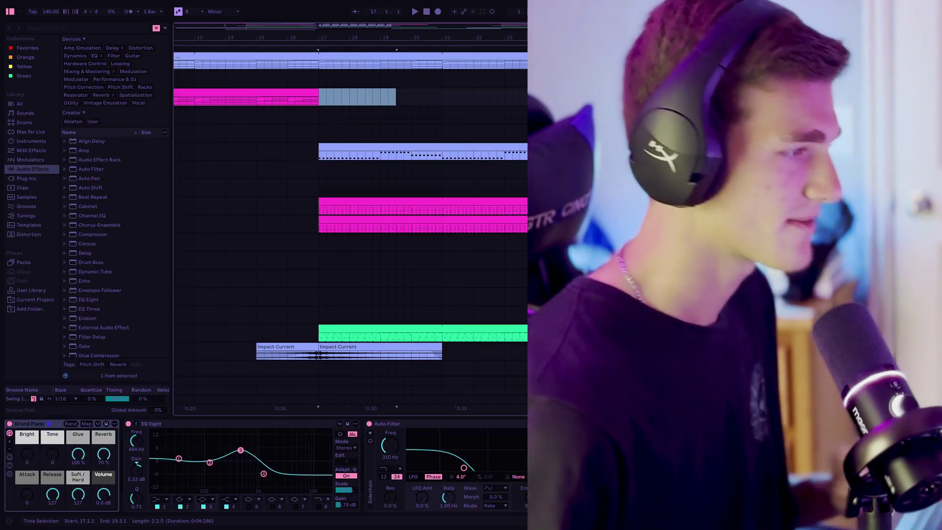
click(544, 351)
scroll(350, 226, down, 1)
click(835, 122)
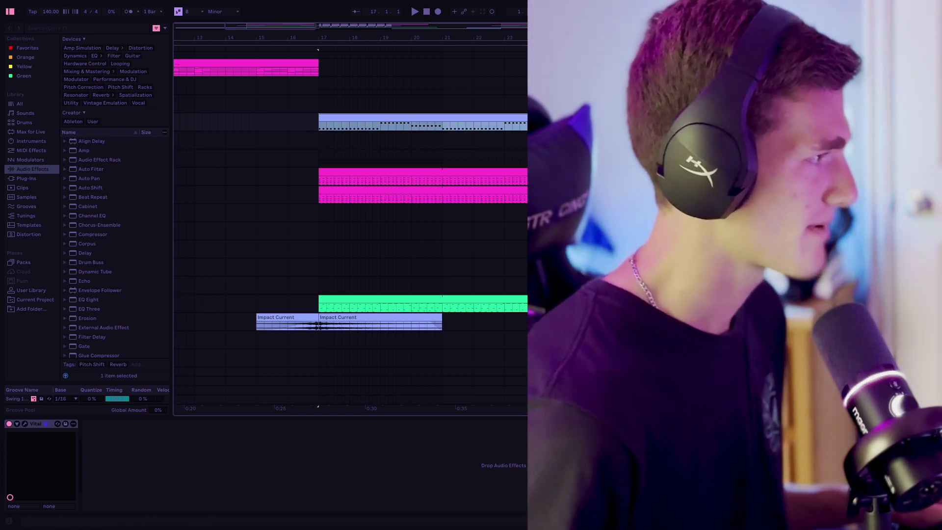
key(space)
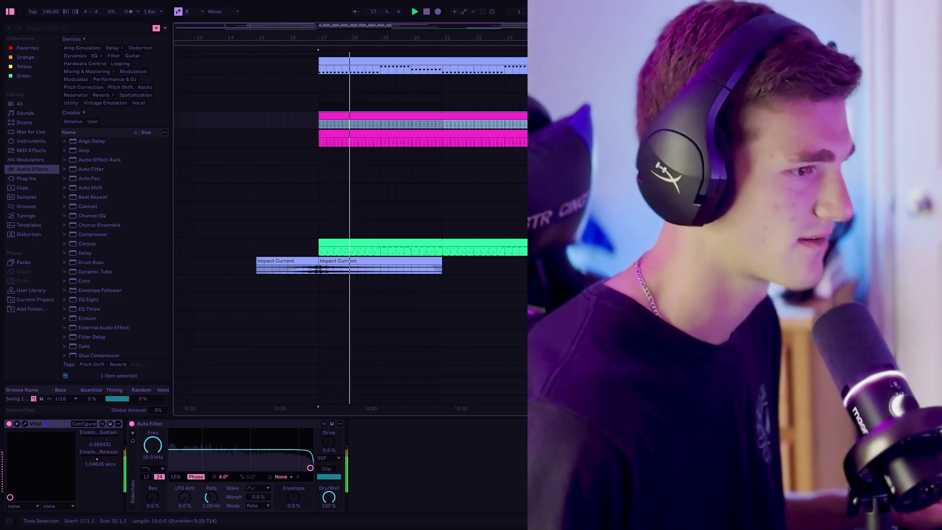
Step: View the notes in the upper magenta Vital clip while it plays, and stop playback
key(shift+Tab)
scroll(322, 319, up, 2)
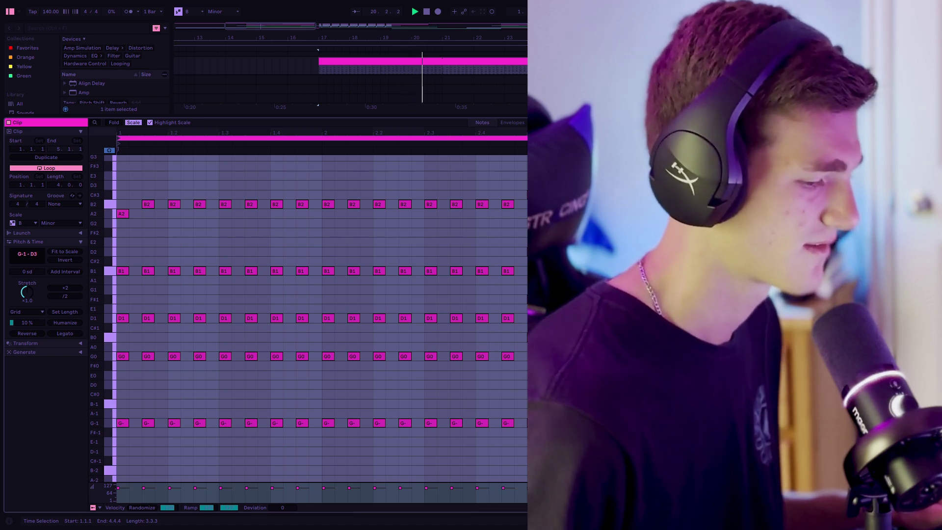
key(shift+Tab)
key(space)
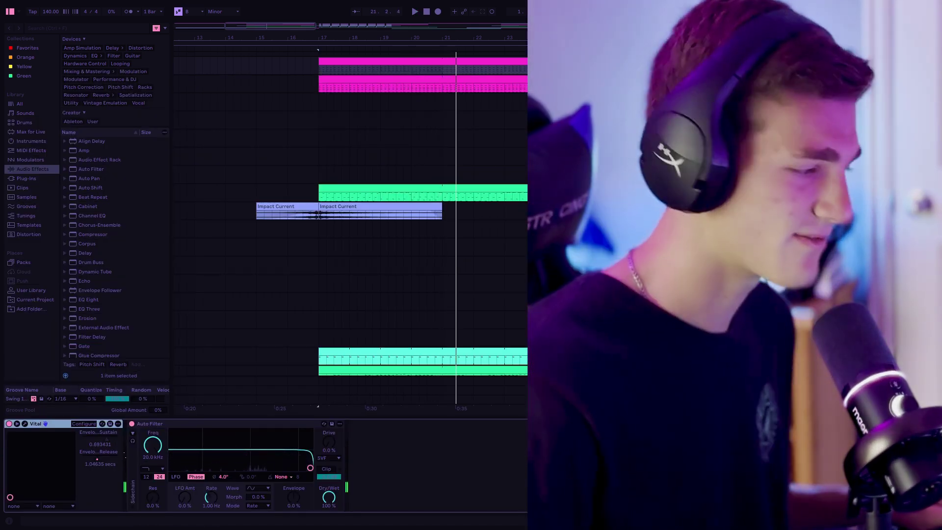
key(ctrl+t)
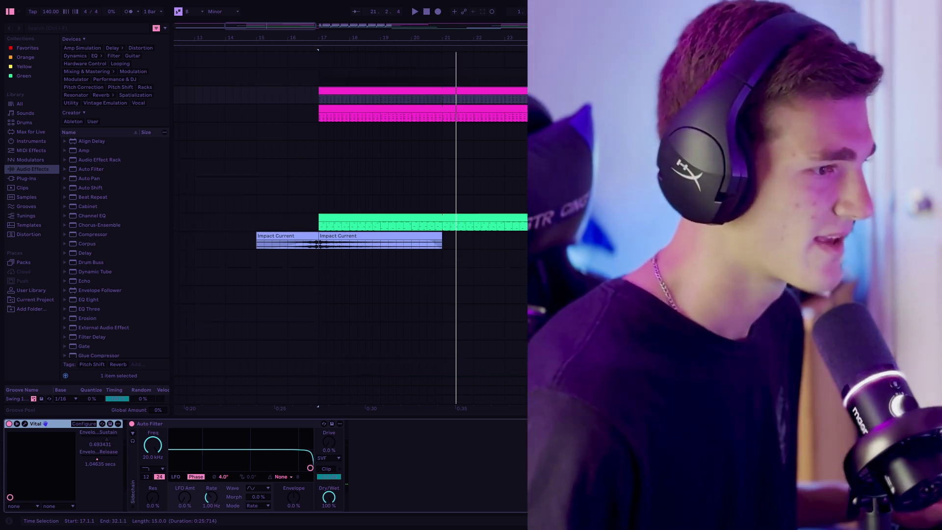
Step: Play the green Vital clip directly above the Impacts track from bar 17 and open its notes
scroll(351, 228, down, 3)
click(834, 191)
scroll(351, 228, down, 2)
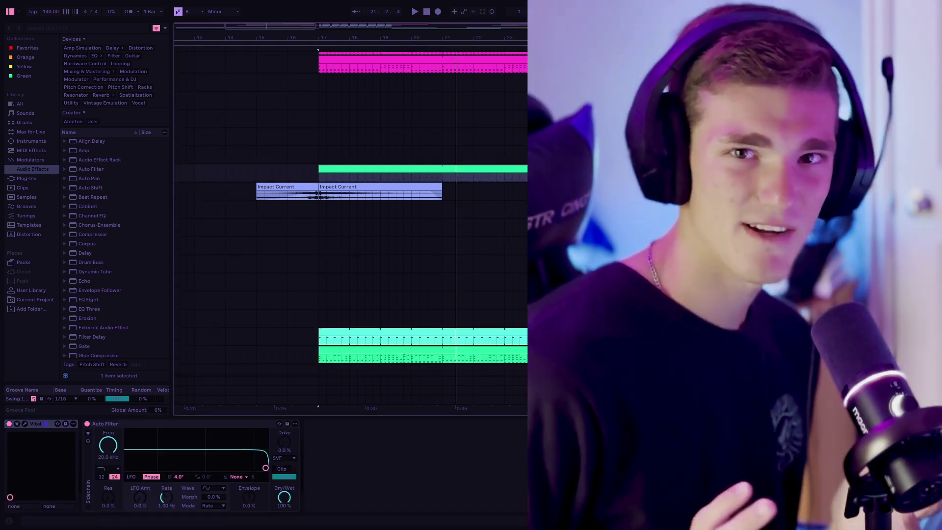
scroll(350, 229, up, 2)
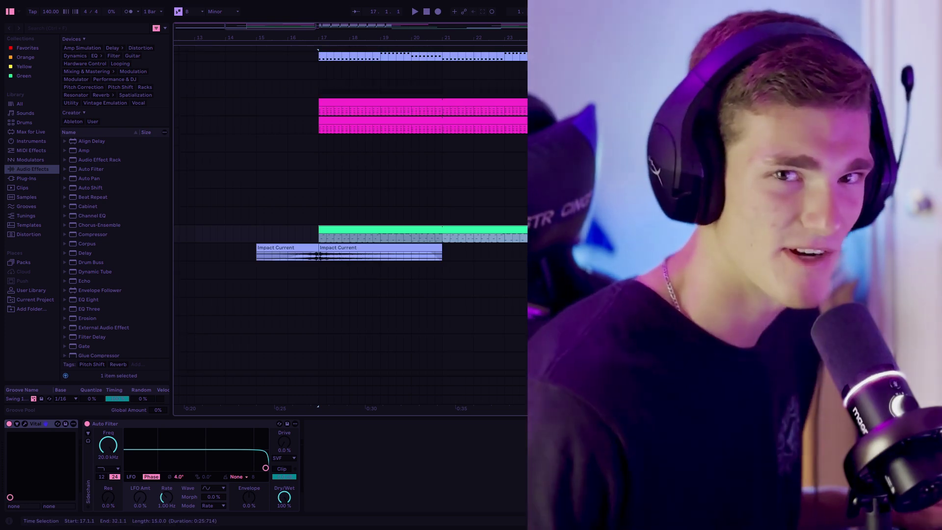
key(space)
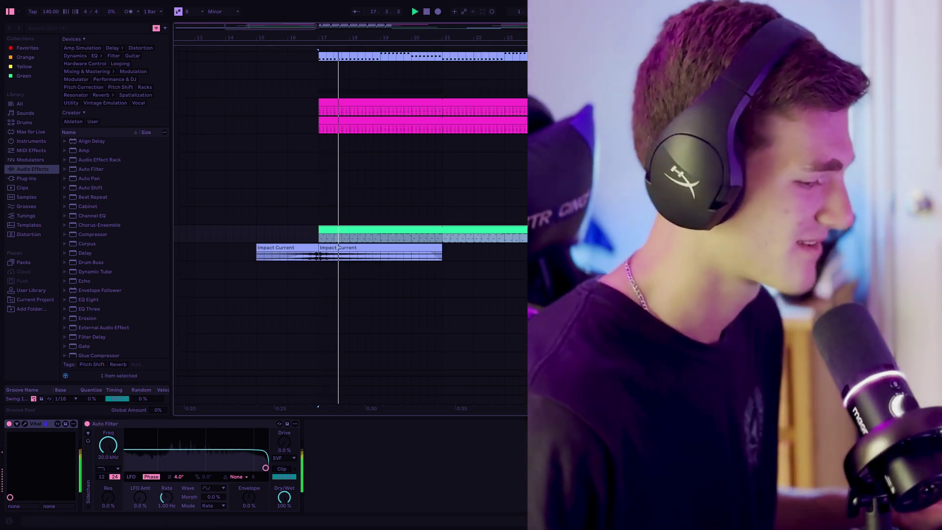
key(shift+Tab)
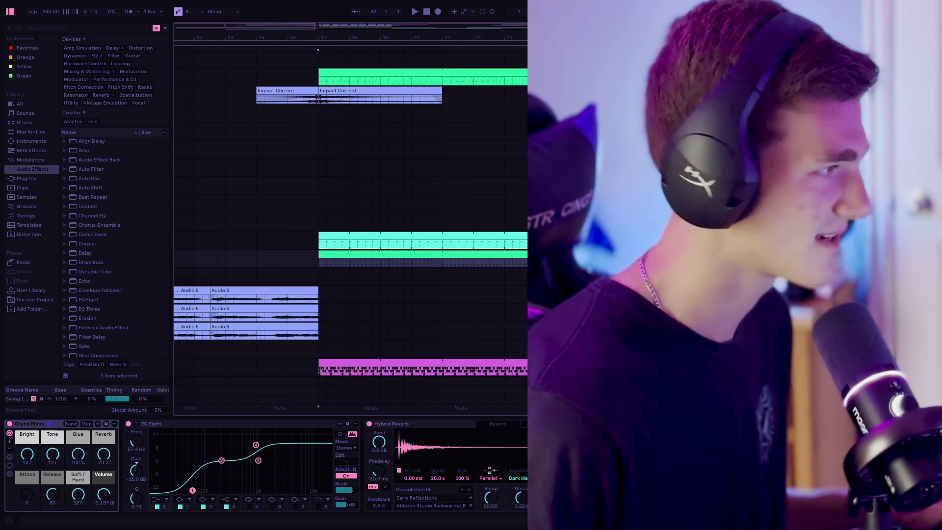
Step: Play the Piano Counter track from bar 17 and view the notes in its clip
key(space)
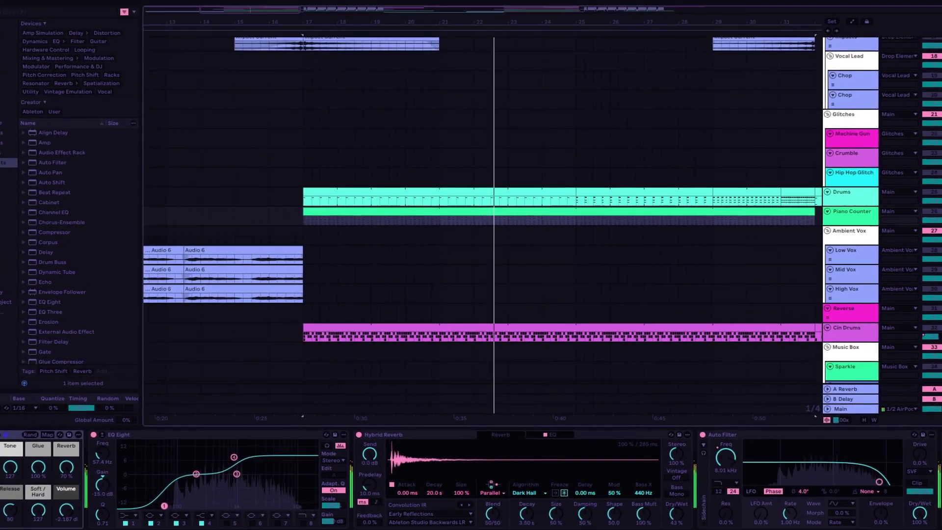
key(shift+Tab)
scroll(526, 319, down, 1)
scroll(525, 319, up, 1)
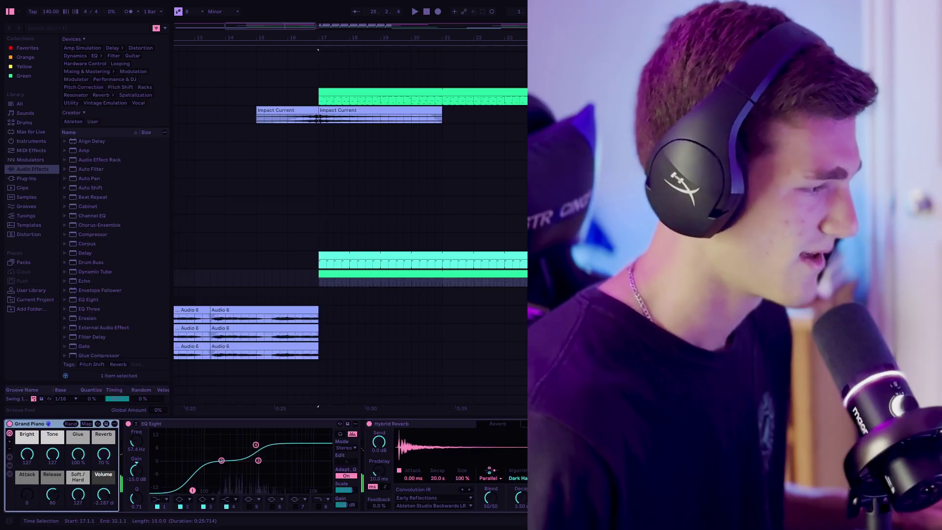
Step: Audition the Cin Drums clip from bar 17 into bar 27 while looking along the section's tracks
scroll(350, 221, down, 2)
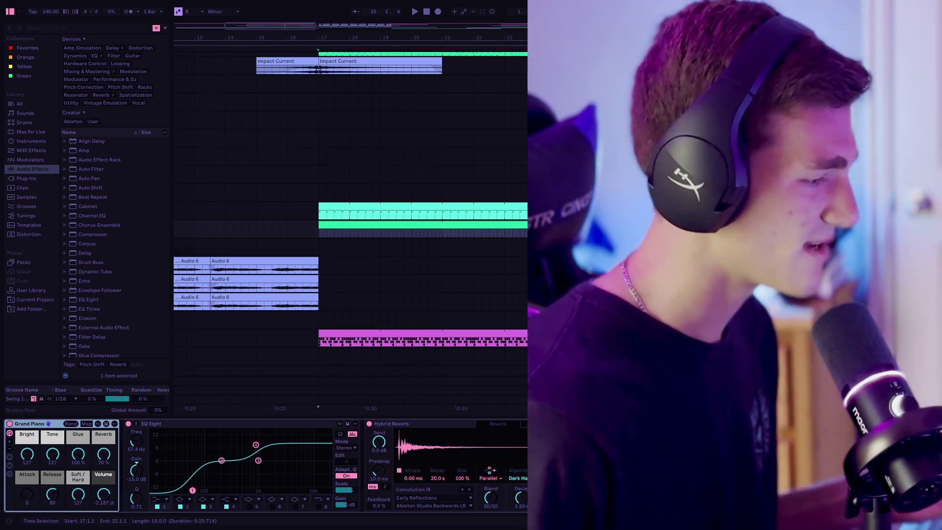
scroll(350, 221, down, 2)
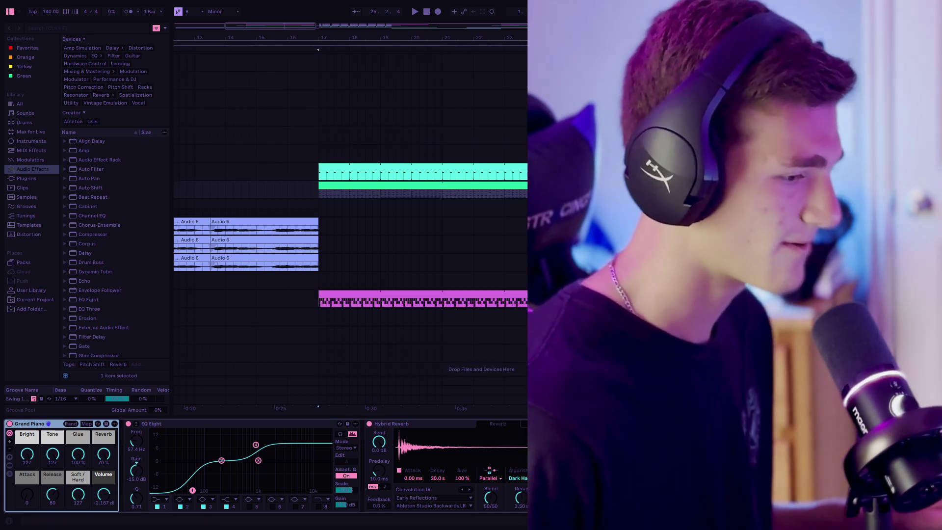
click(245, 298)
click(392, 294)
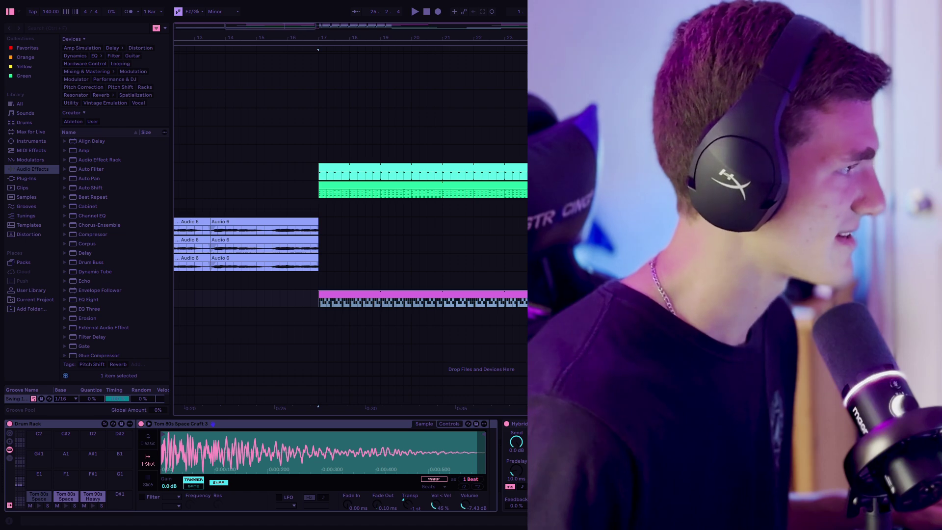
key(space)
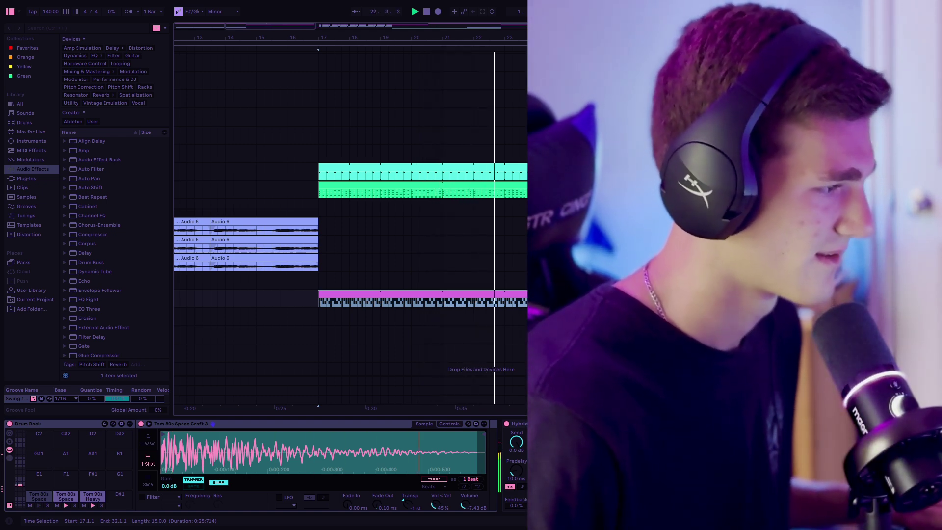
scroll(350, 228, down, 1)
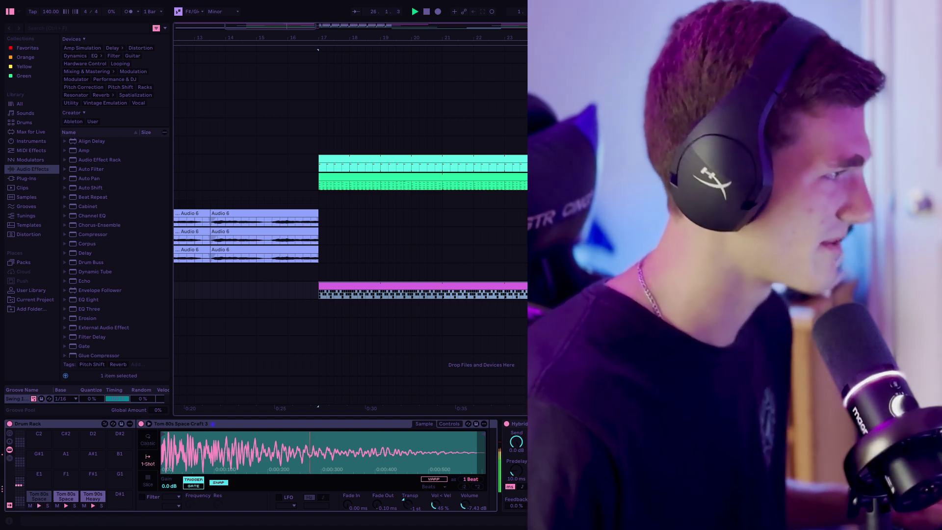
scroll(350, 228, up, 4)
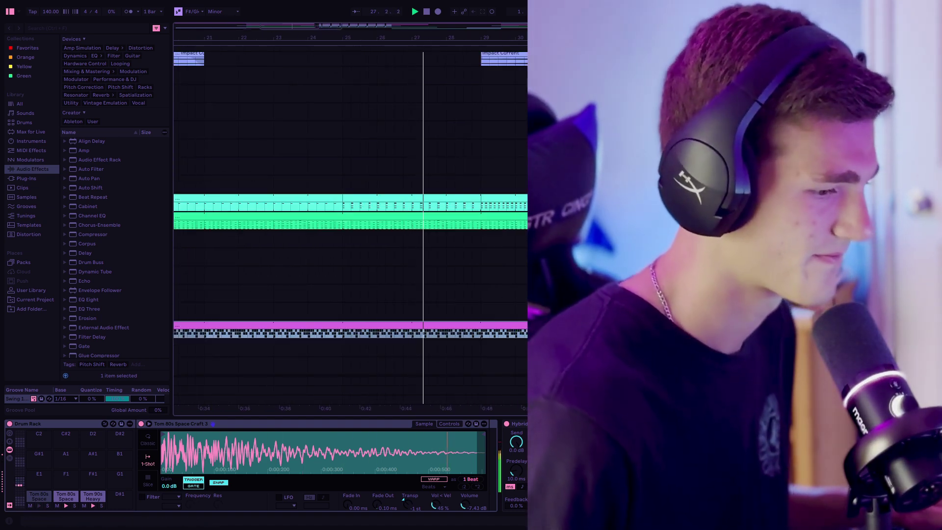
key(space)
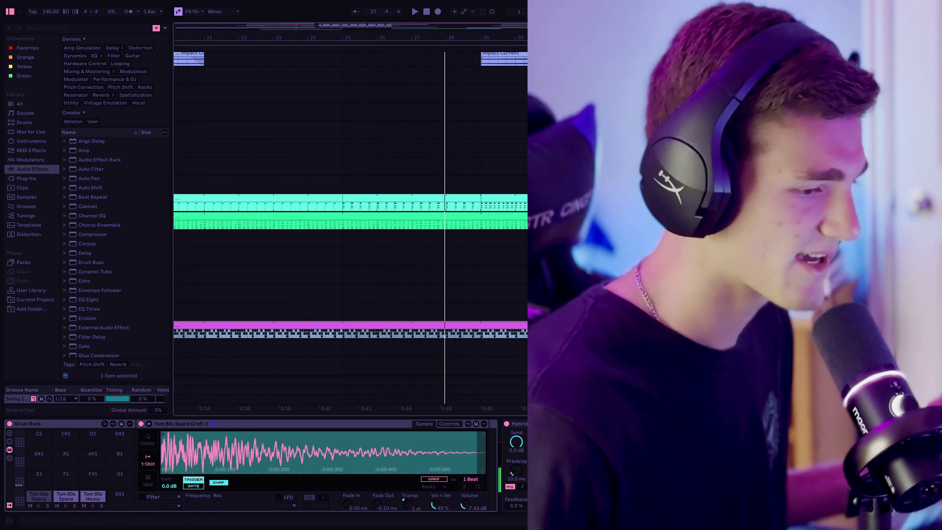
Step: Audition the Drums clip that spans bars 25 to 29
click(411, 204)
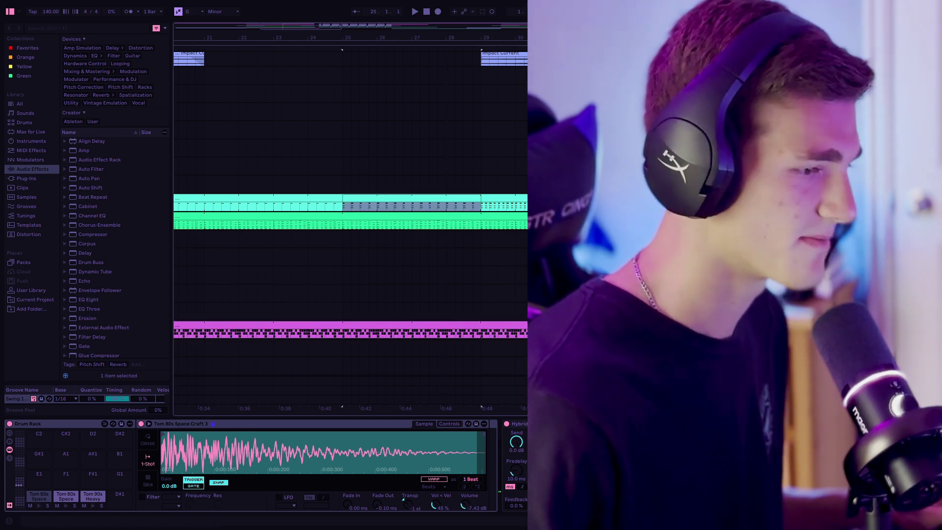
click(412, 197)
key(space)
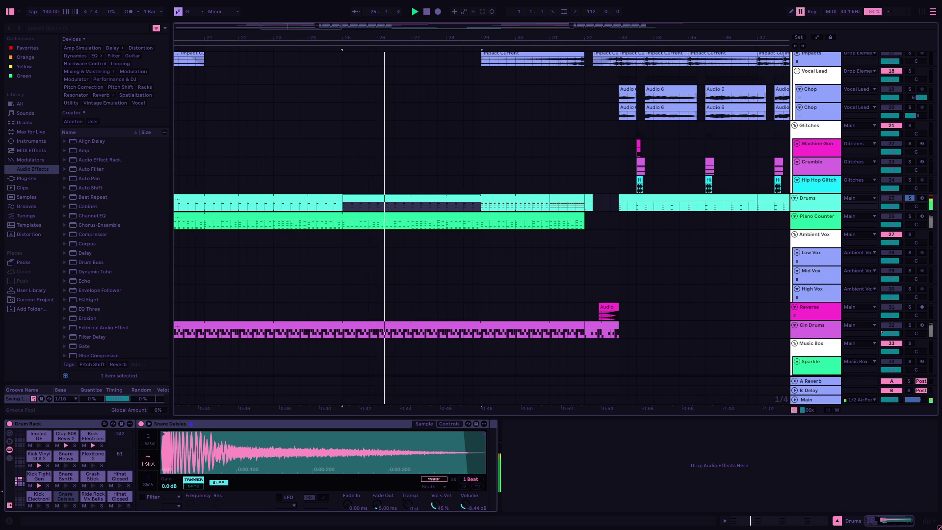
key(space)
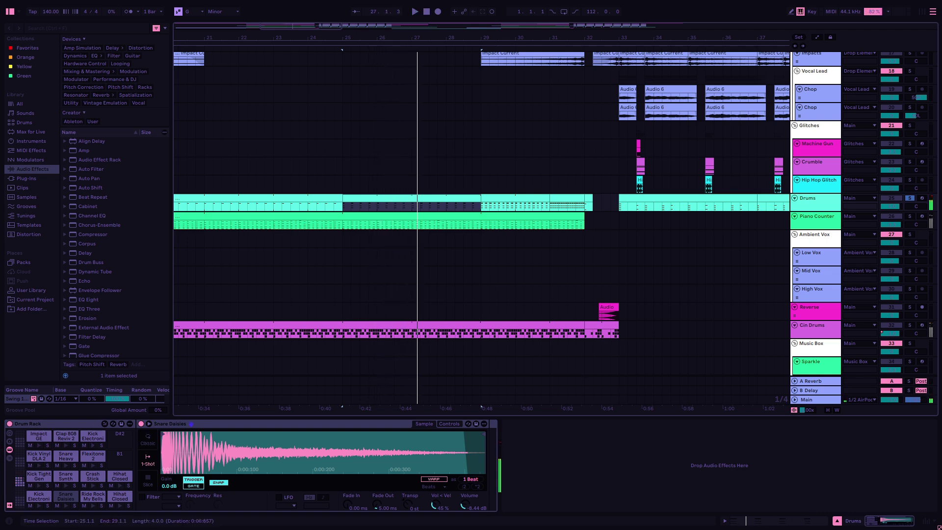
Step: Audition the Drums clip starting at bar 29, followed by the Cin Drums clip at bar 32
click(503, 202)
key(space)
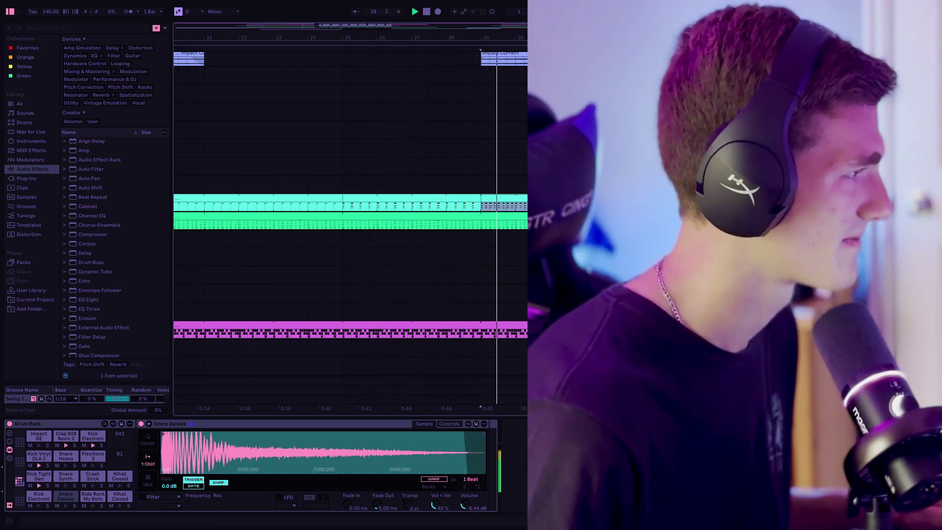
key(space)
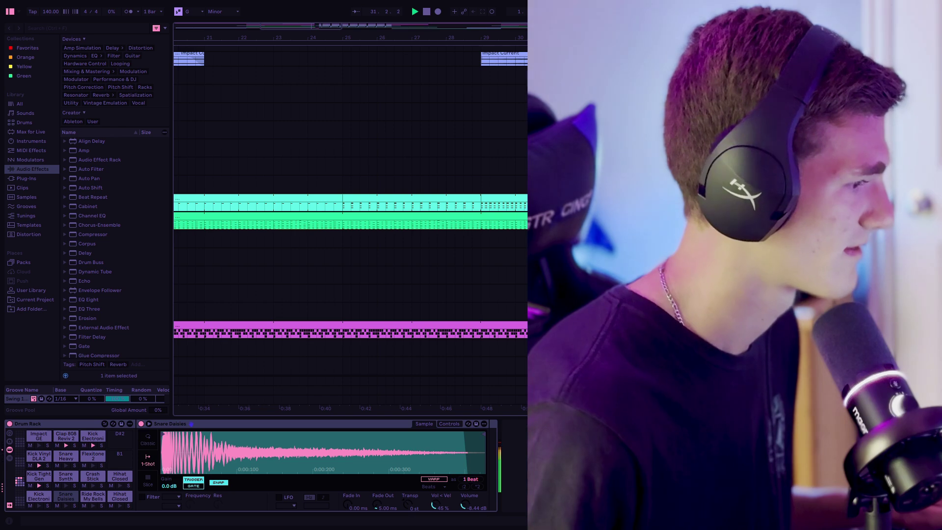
key(space)
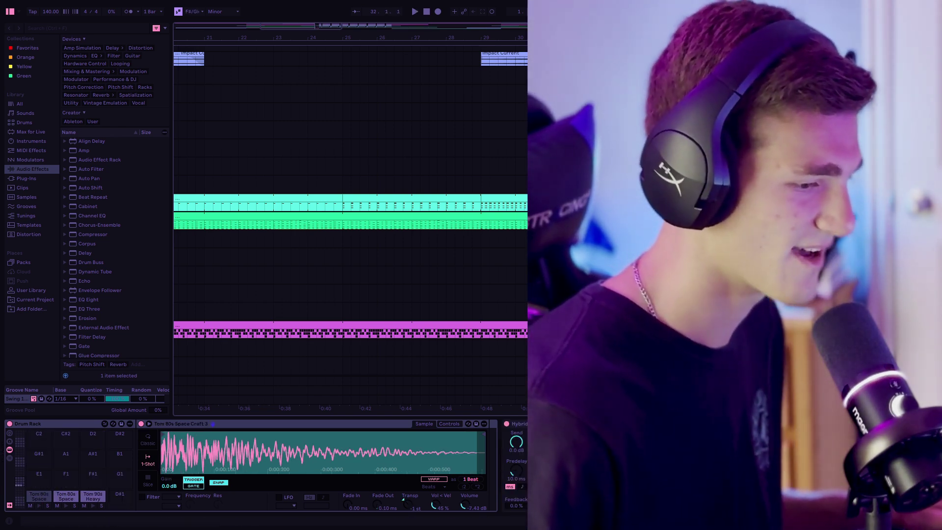
key(space)
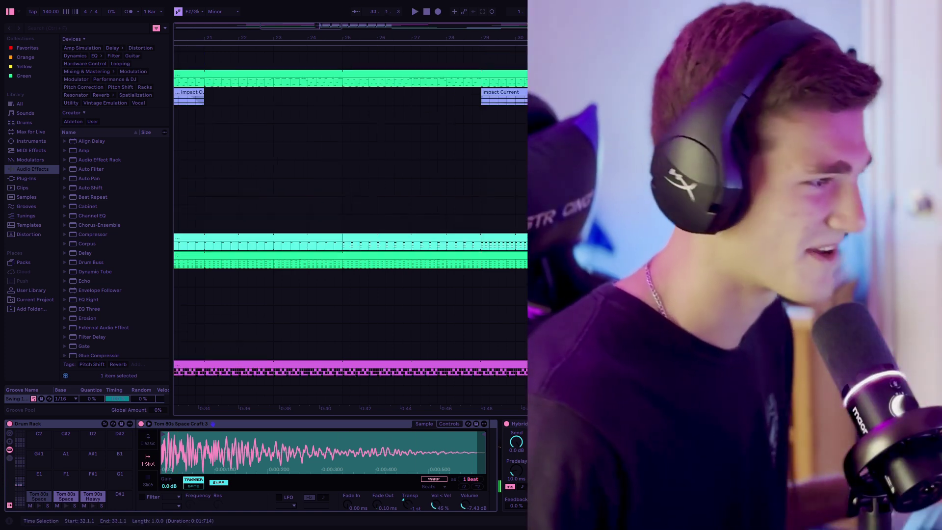
Step: Audition the purple Vital clip starting at bar 25, followed by the full section up to bar 32
scroll(351, 221, up, 3)
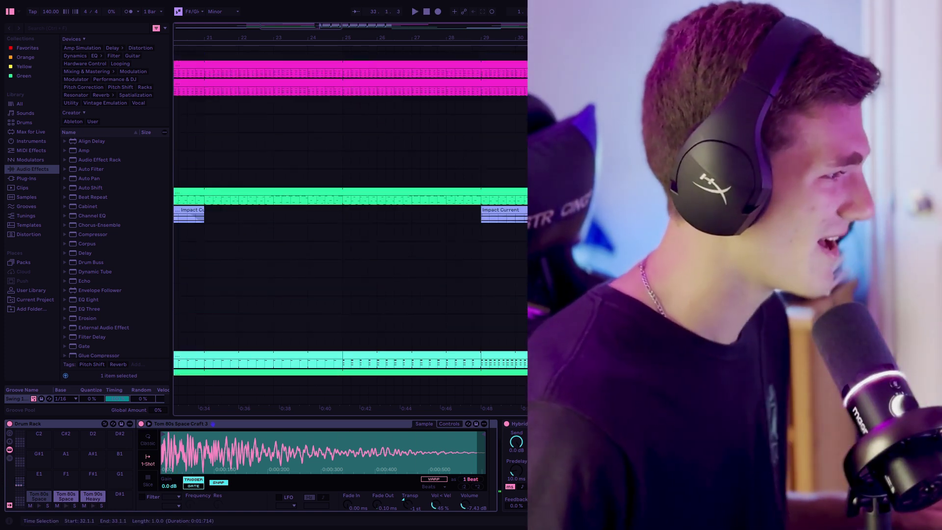
scroll(350, 221, up, 3)
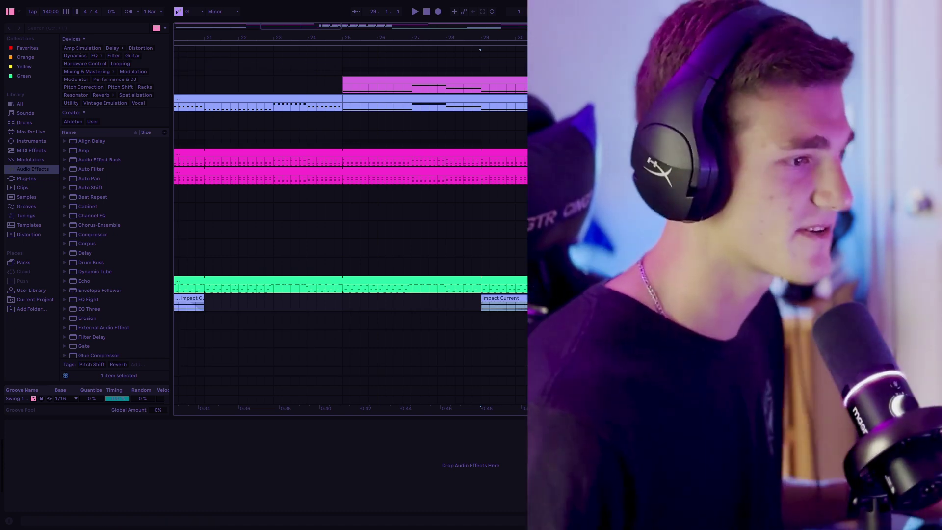
click(805, 63)
click(805, 82)
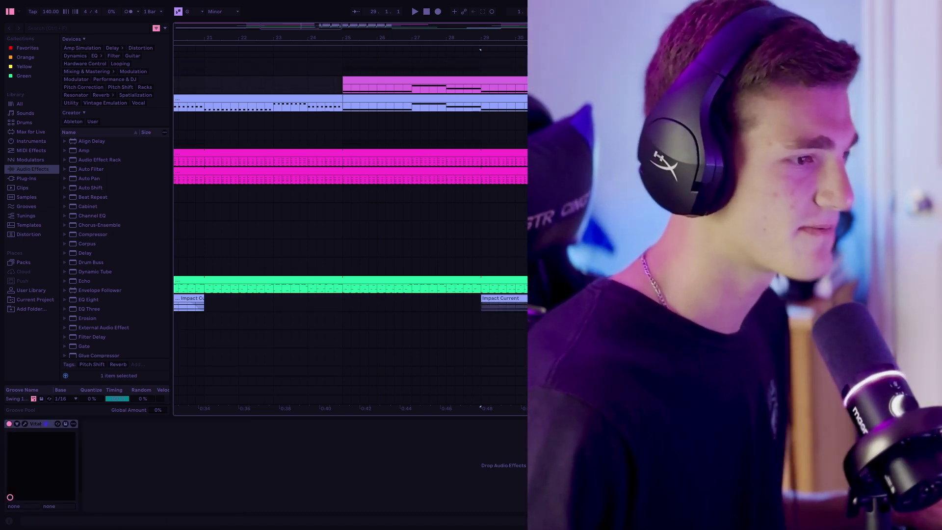
click(368, 80)
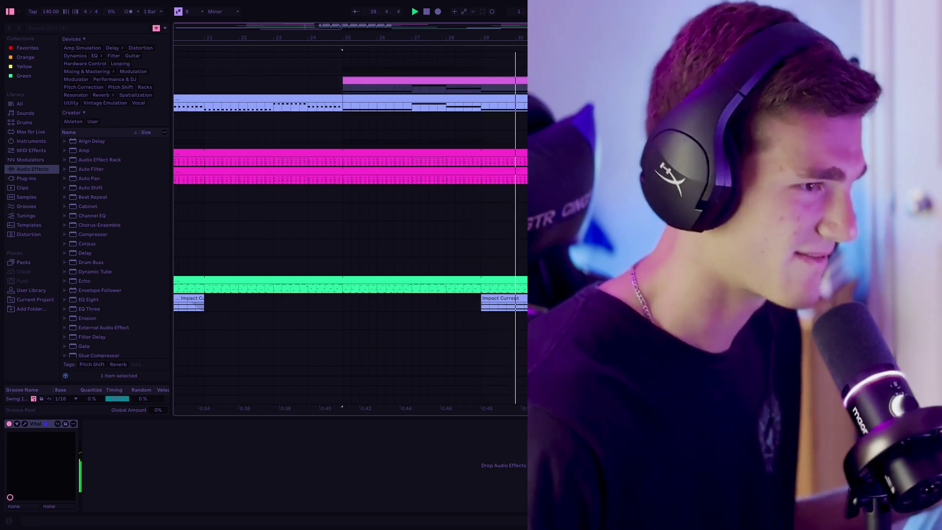
click(829, 62)
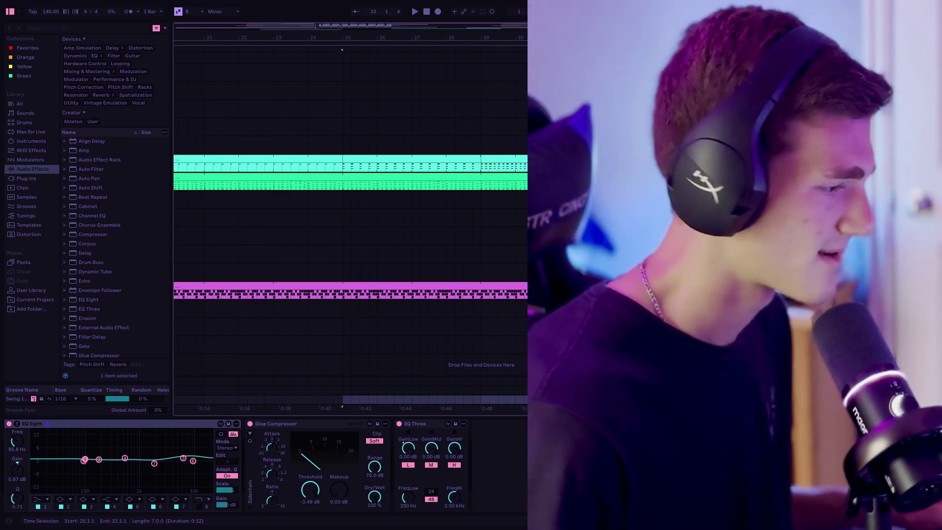
Step: Set the insert marker to bar 33 and look over the clips on either side of the drop's start
click(829, 251)
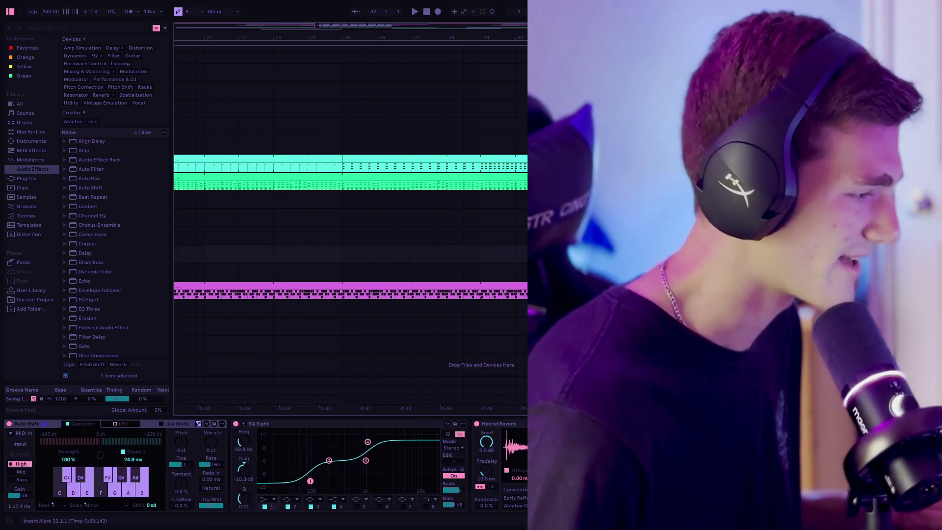
drag(524, 254, 515, 254)
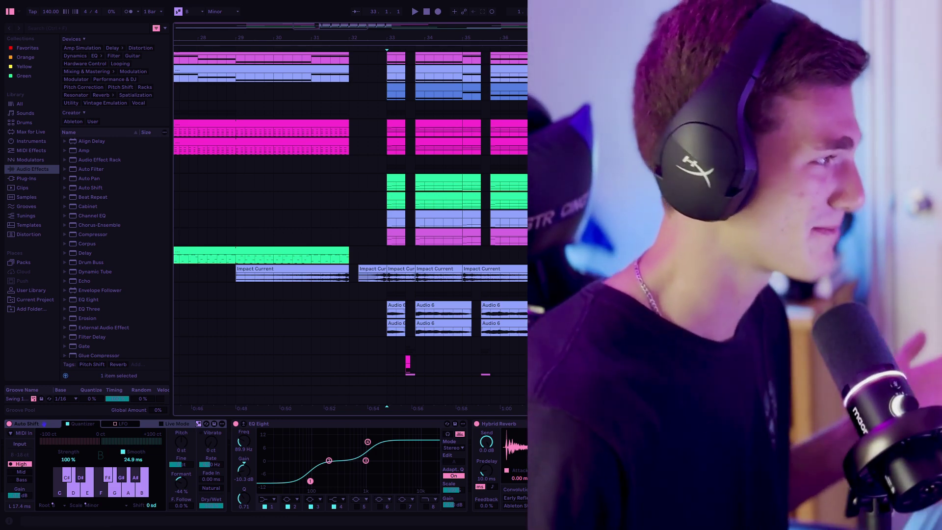
scroll(351, 221, right, 10)
scroll(350, 221, left, 10)
scroll(351, 221, up, 5)
scroll(351, 221, down, 3)
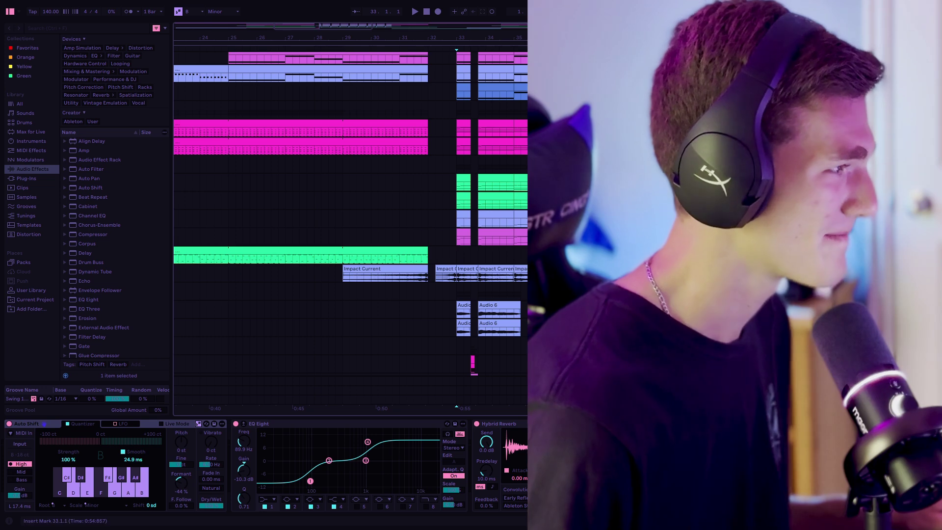
scroll(350, 221, up, 3)
scroll(351, 221, up, 3)
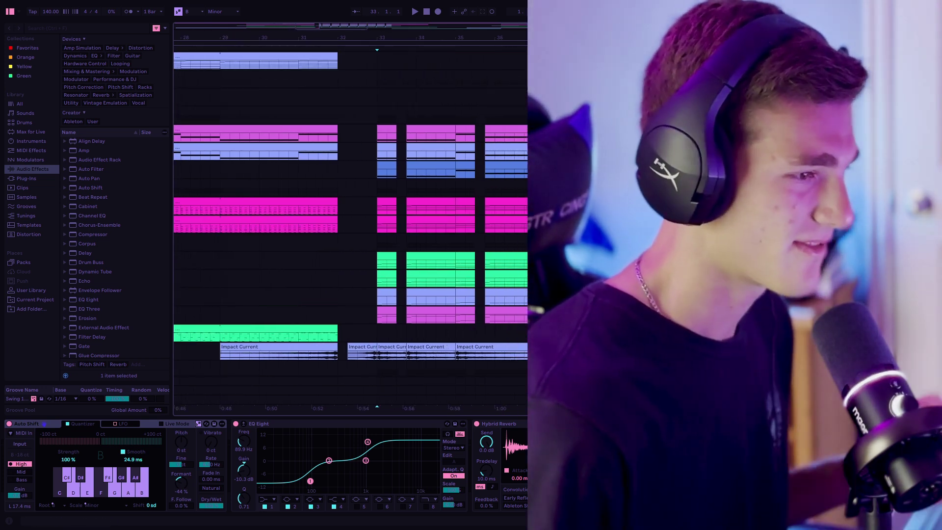
Step: Audition the Grunge Bass and BOI clips at bar 33, plus the whole Basses group up to bar 37
click(357, 134)
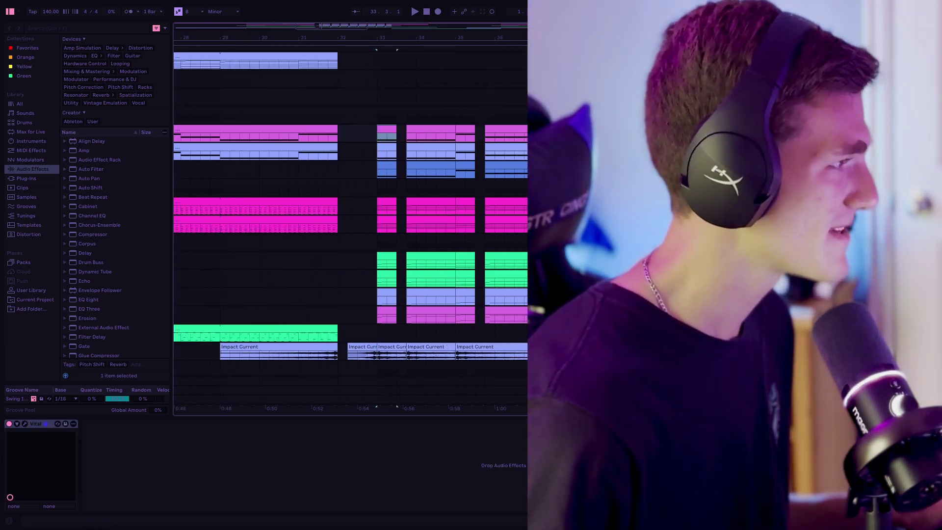
key(space)
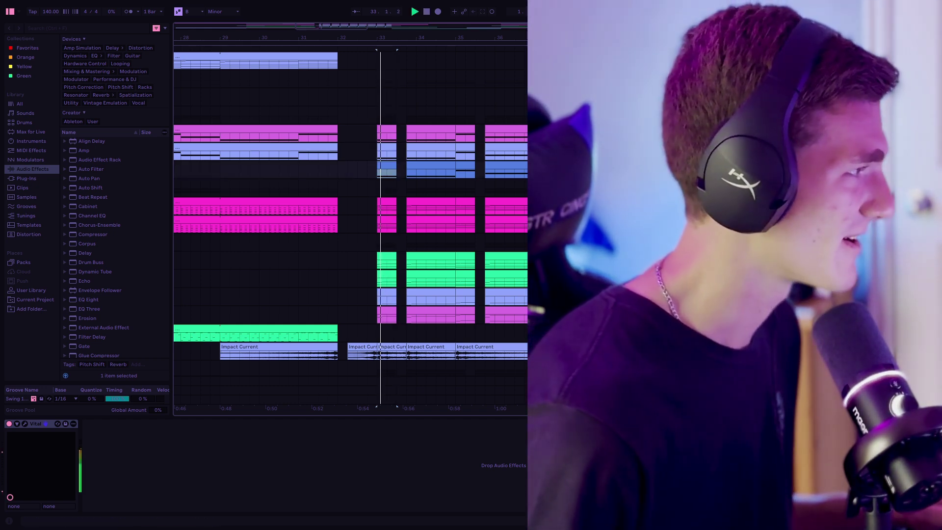
click(805, 115)
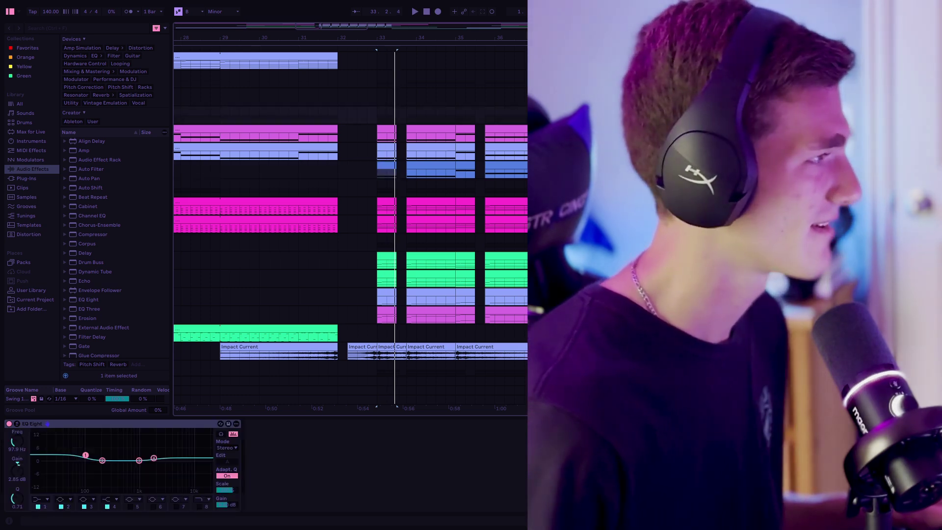
key(space)
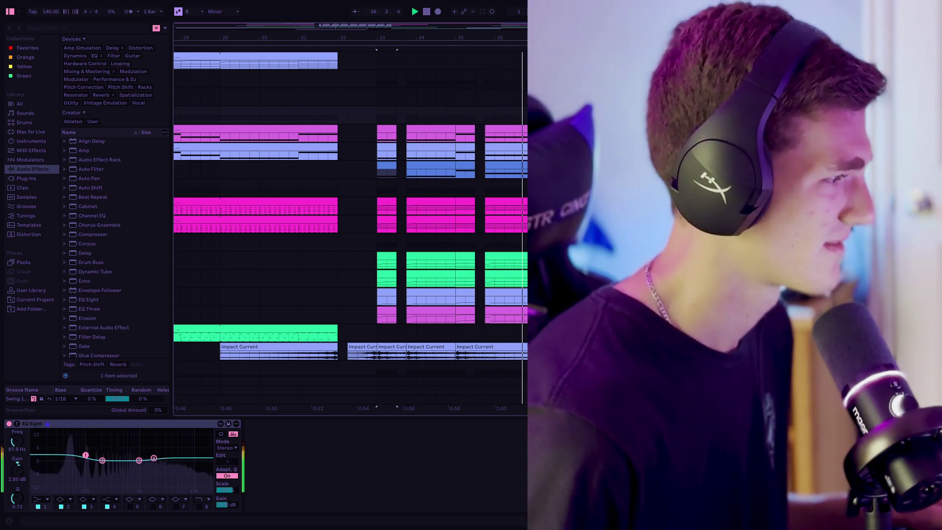
key(space)
click(558, 220)
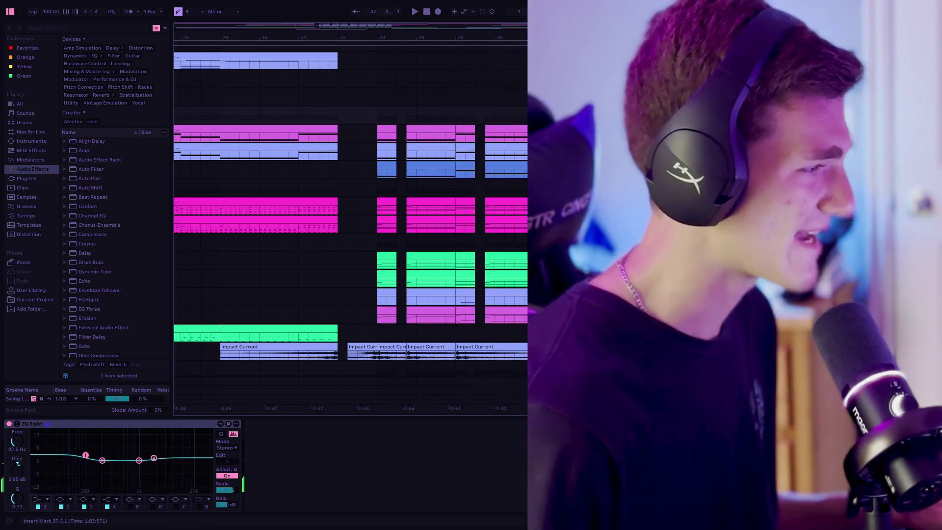
Step: Audition the Glitches group around bar 35.3 and again at bar 39.3
drag(475, 130, 475, 188)
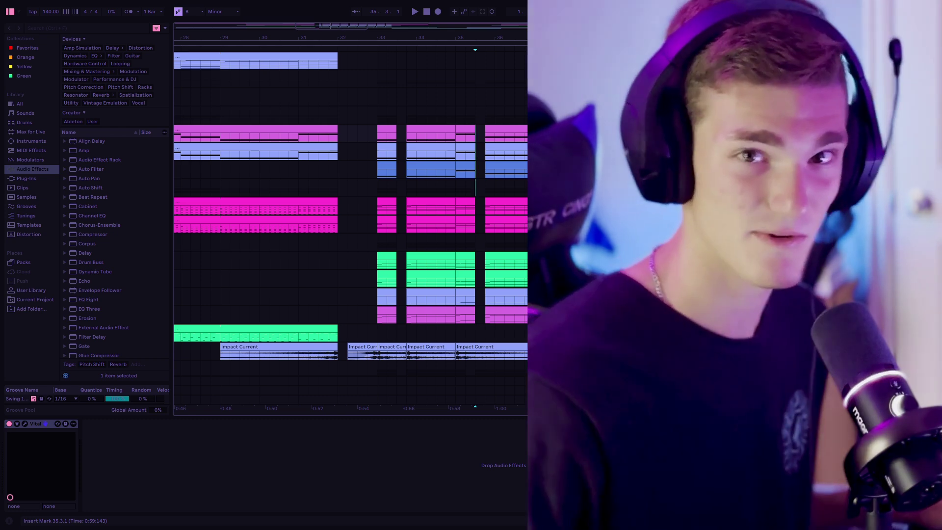
scroll(350, 213, down, 10)
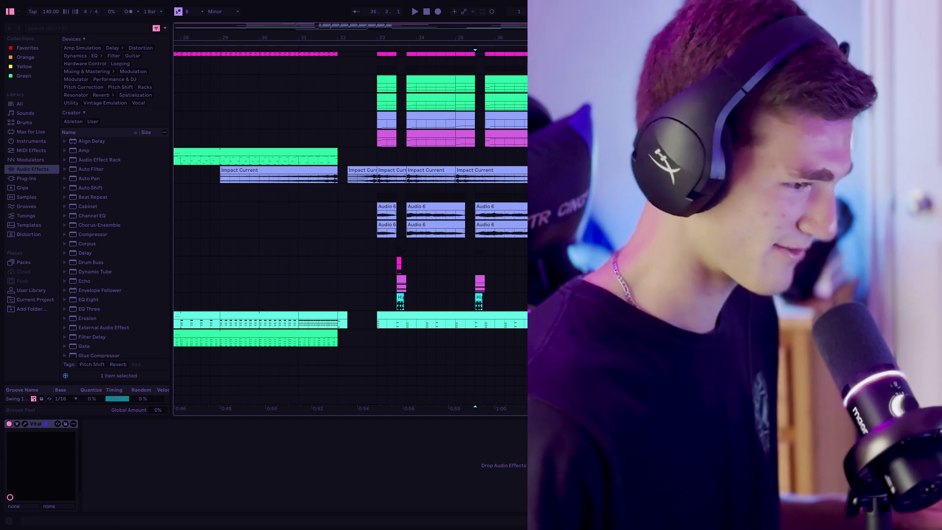
click(397, 247)
key(space)
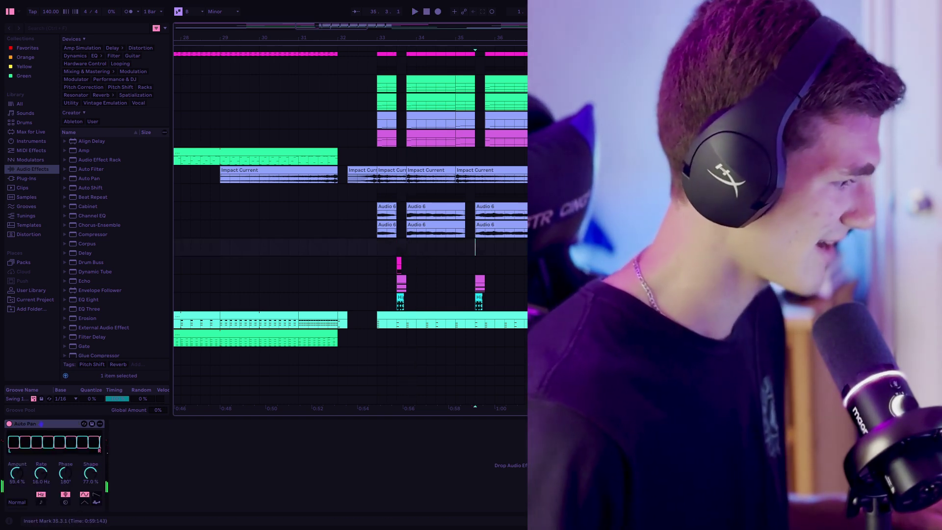
key(space)
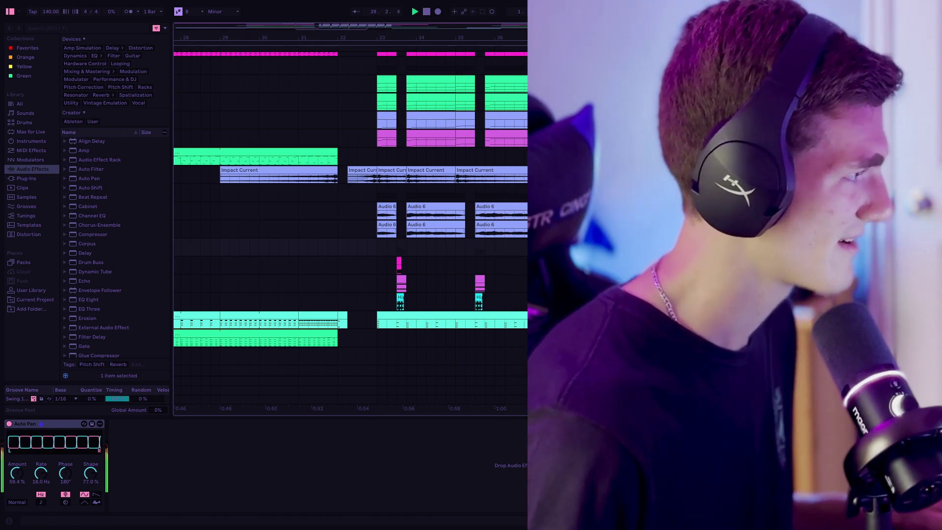
key(space)
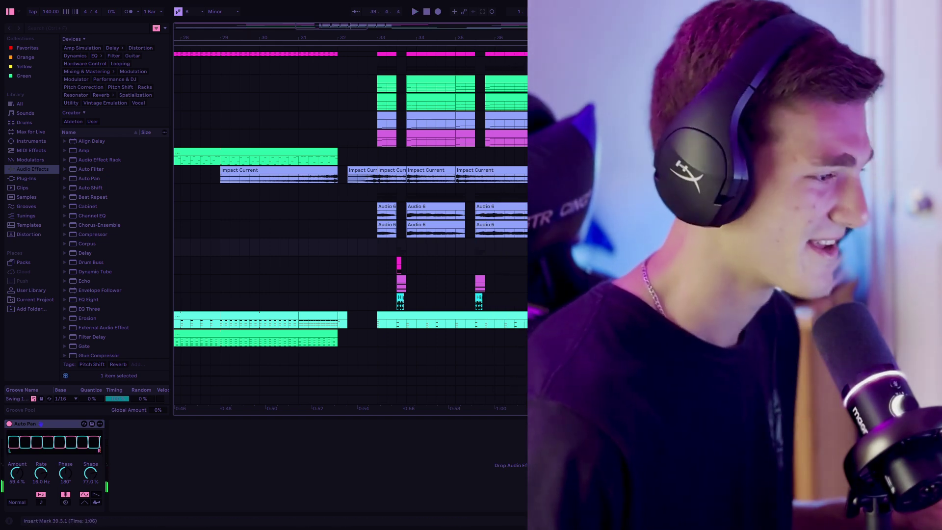
key(space)
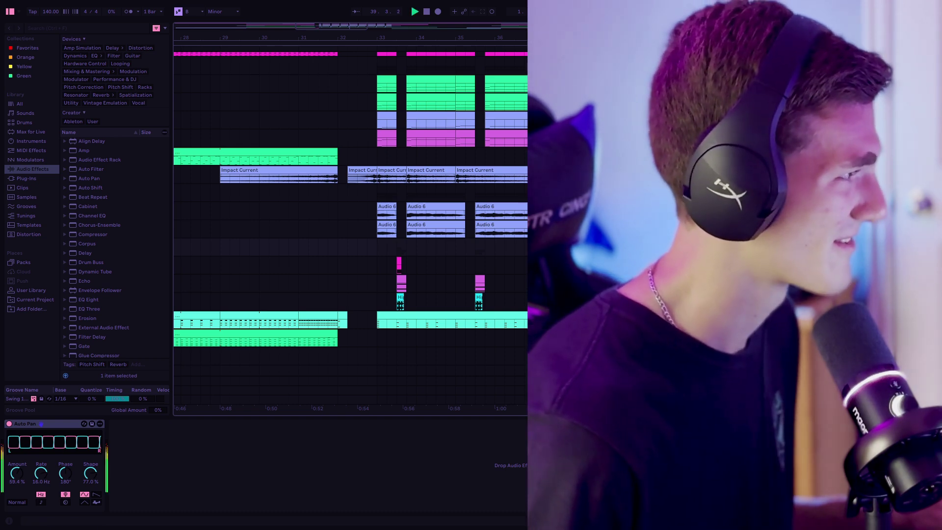
key(space)
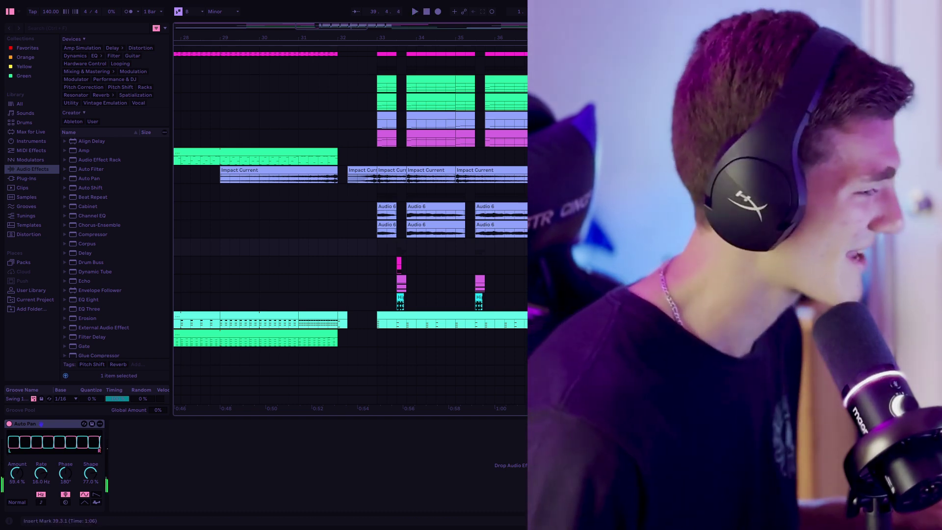
Step: Audition the Machine Gun clip at bar 39.3
click(635, 262)
scroll(635, 262, up, 5)
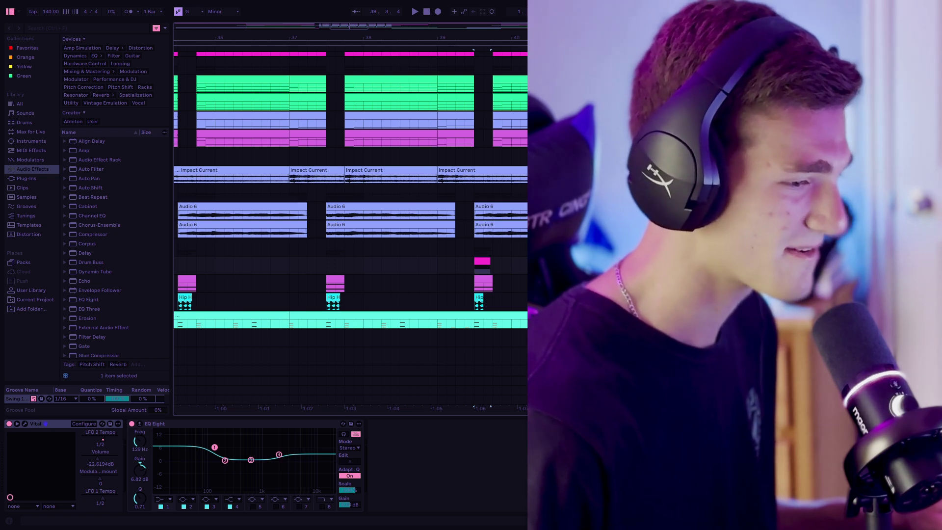
key(space)
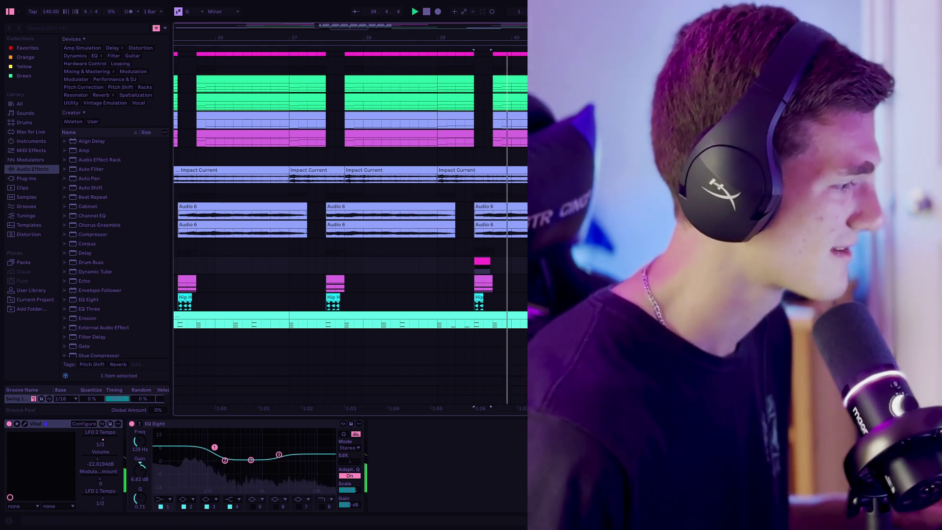
key(space)
Step: Audition the Crumble clip at bar 39.3 and select the Hip Hop Glitch clip below it
click(635, 279)
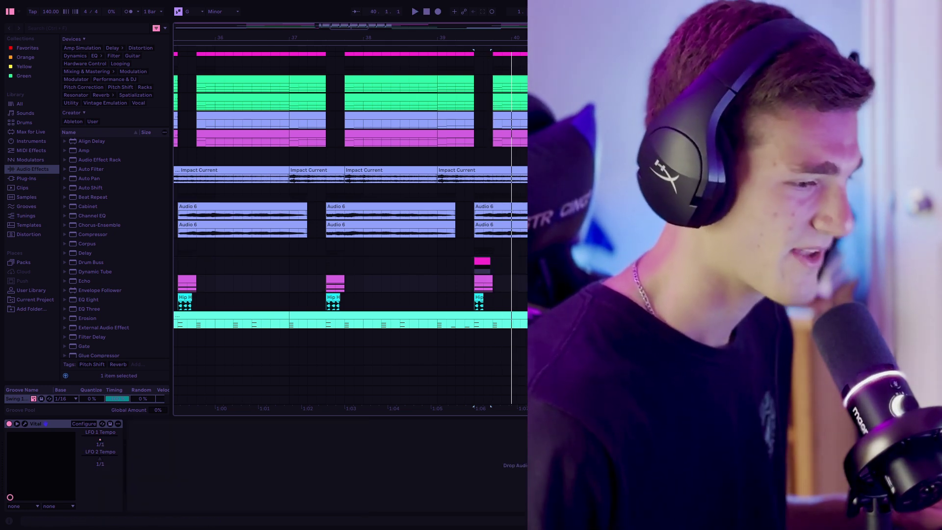
click(484, 279)
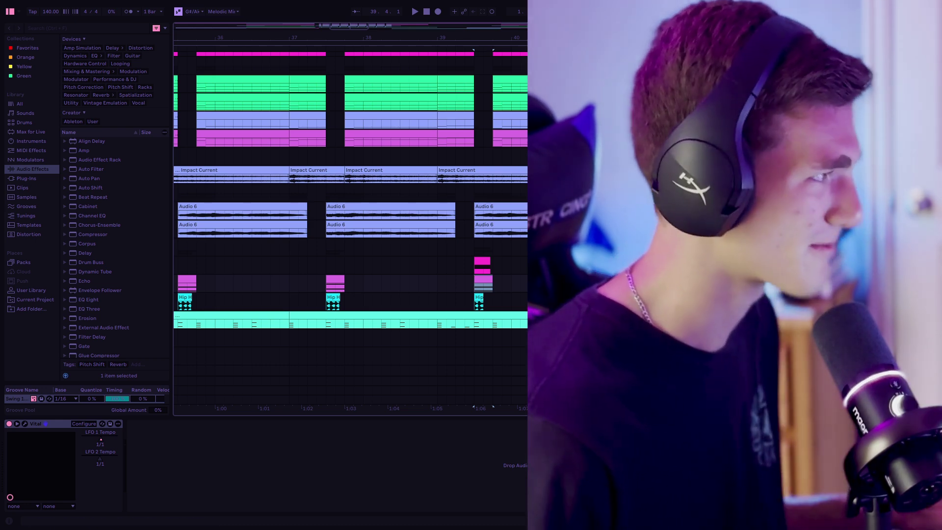
key(space)
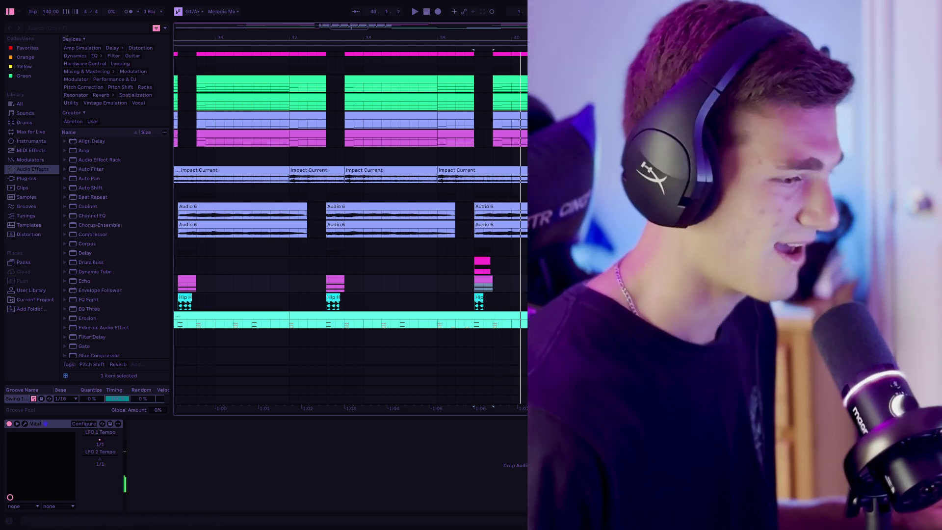
click(483, 302)
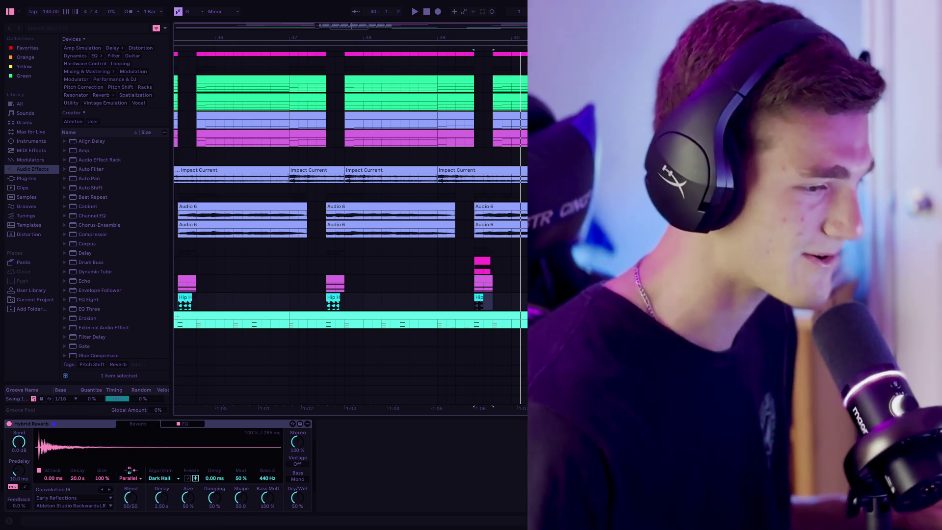
Step: Audition the combined Glitches layers from bar 39.3 and look over the glitch clips across the drop
click(474, 248)
key(space)
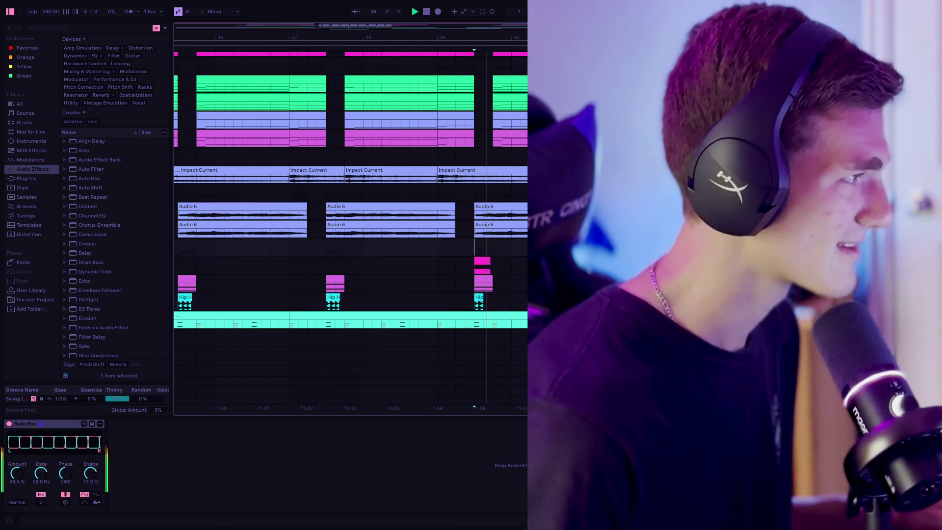
scroll(350, 221, down, 4)
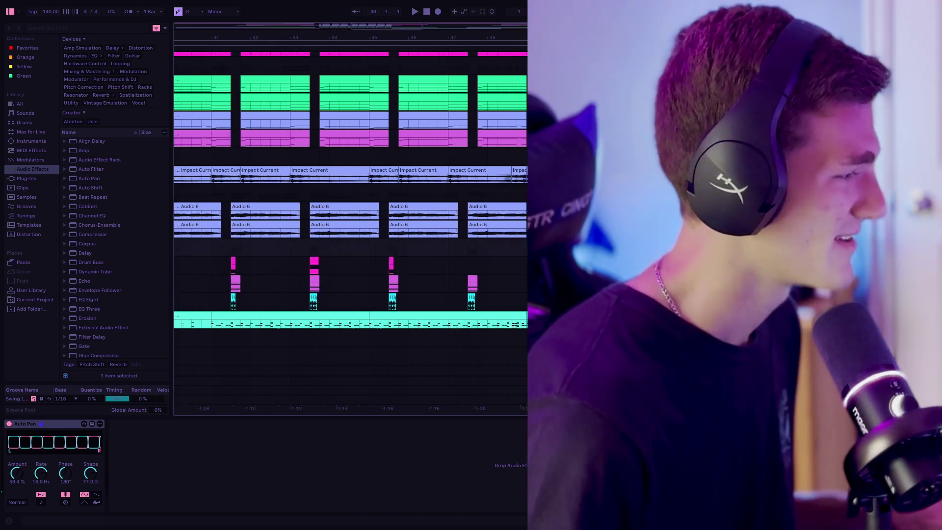
scroll(350, 221, up, 4)
scroll(350, 221, down, 4)
scroll(351, 221, up, 6)
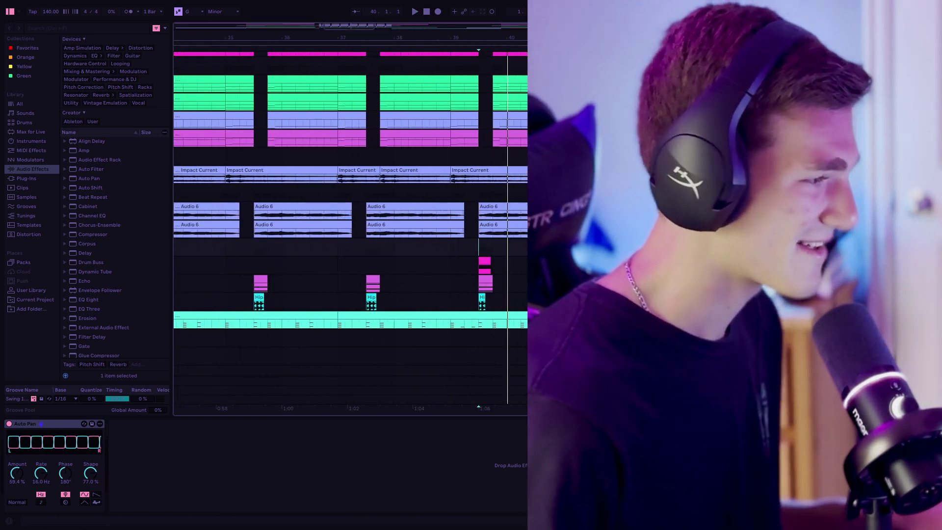
scroll(350, 221, down, 4)
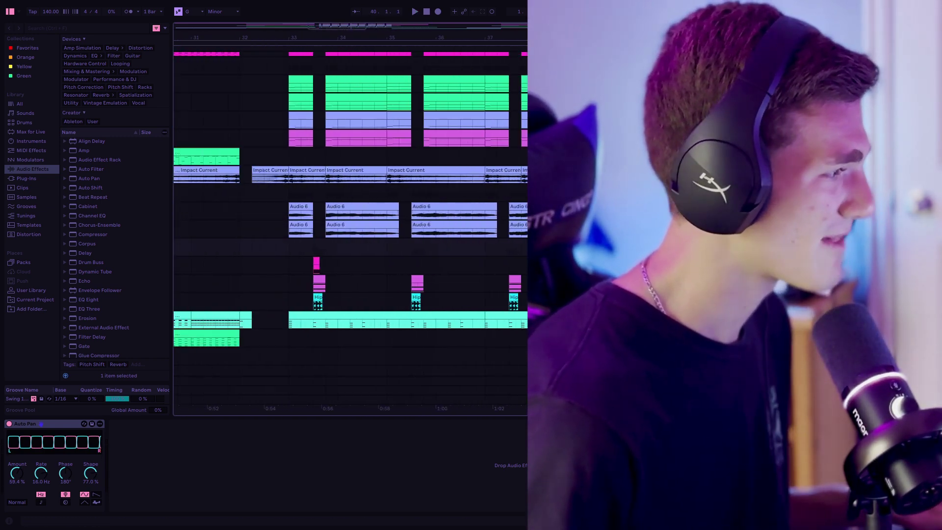
Step: Audition the Saws group from its Chords clips at bar 33
scroll(350, 221, up, 2)
scroll(351, 221, up, 3)
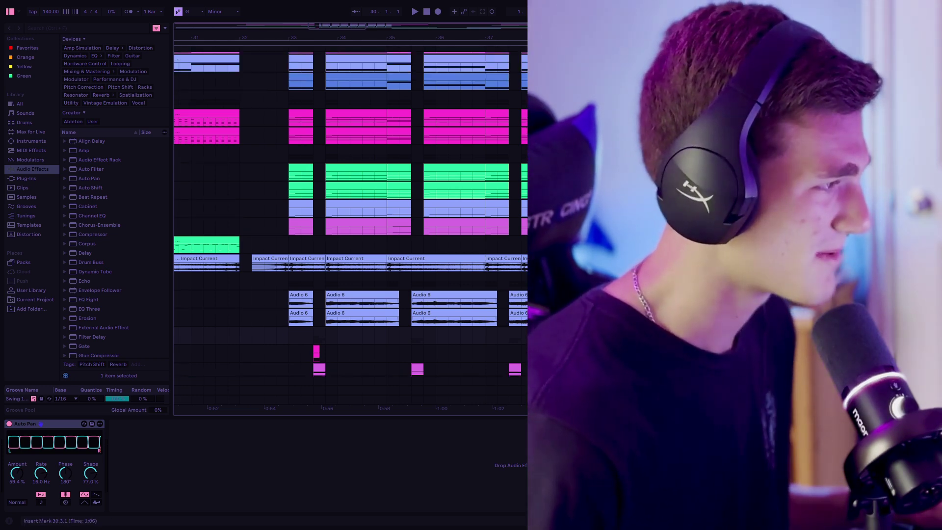
click(301, 147)
click(810, 129)
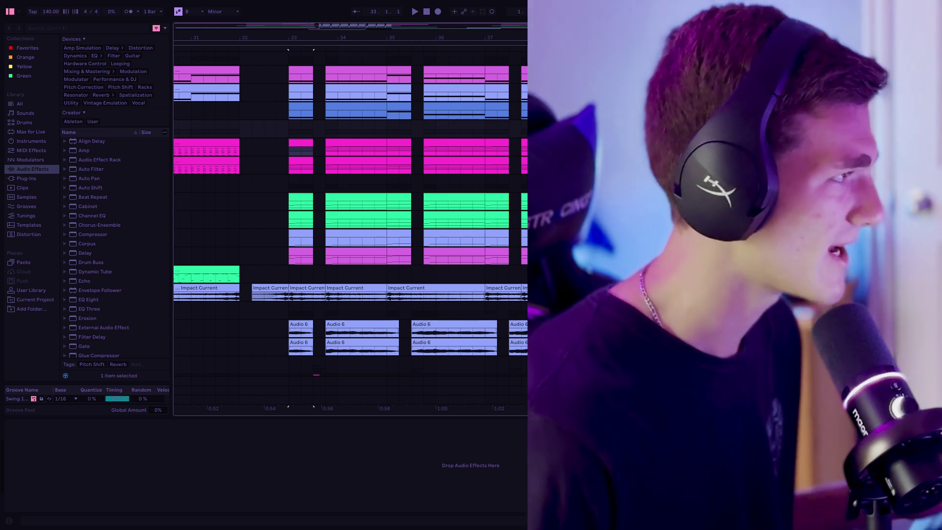
key(space)
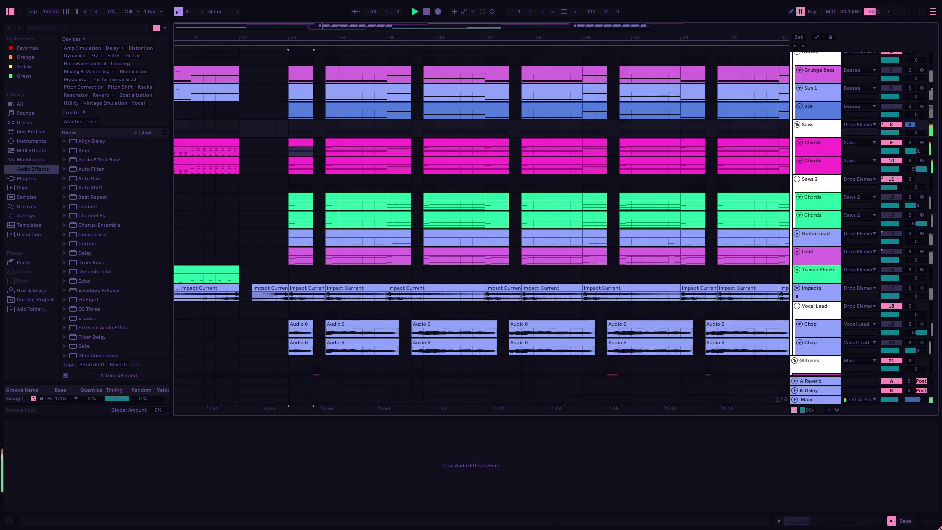
Step: Examine the MIDI notes of the Saws Chords clip around bar 36 and of all the drop's Saws chord clips
click(453, 141)
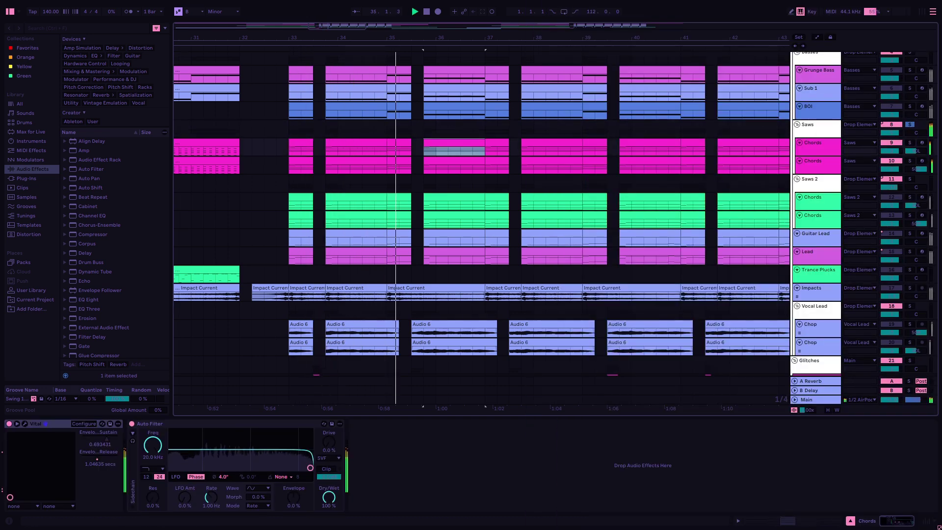
double_click(453, 142)
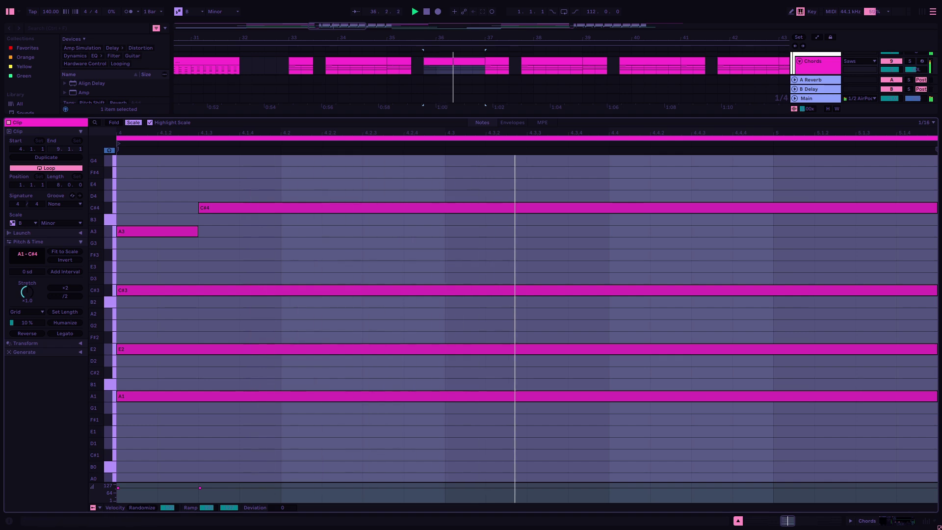
key(shift+Tab)
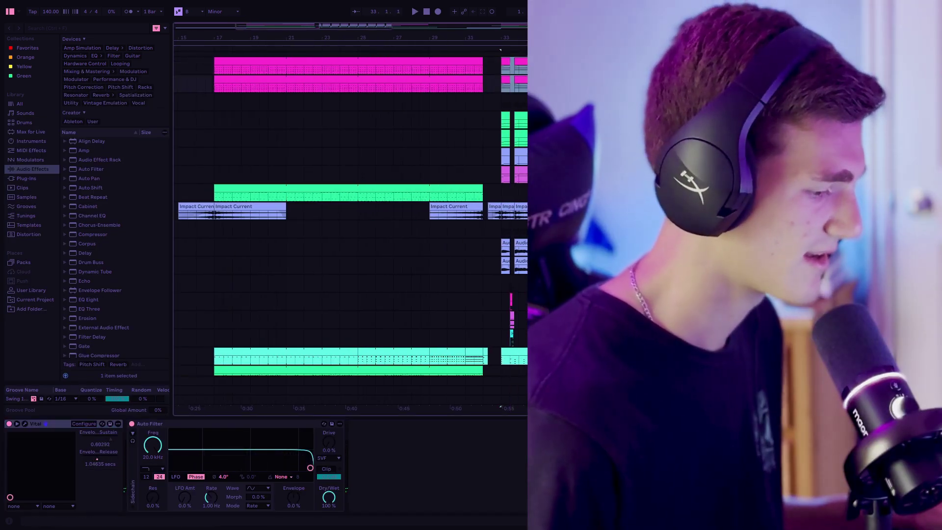
key(shift+Tab)
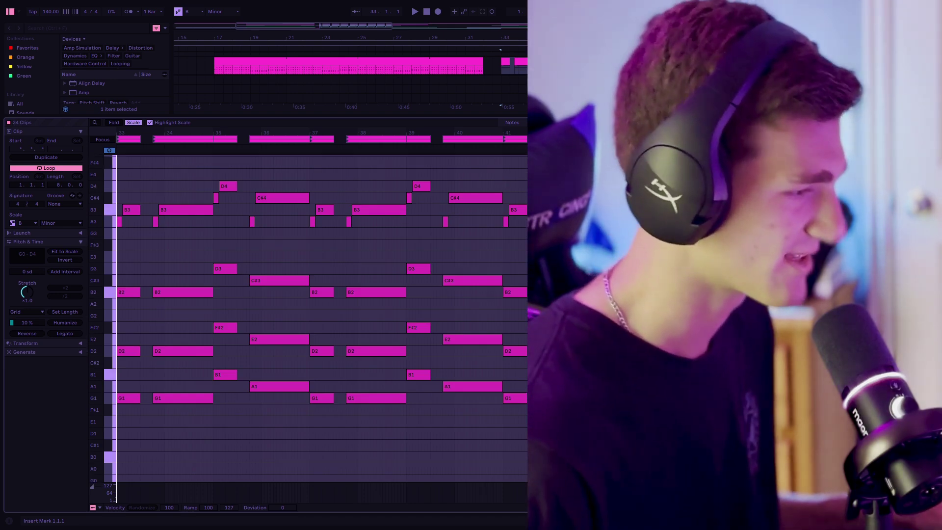
key(shift+Tab)
Step: Audition the Saws 2 group and its upper Chords clip starting at bar 33
click(482, 121)
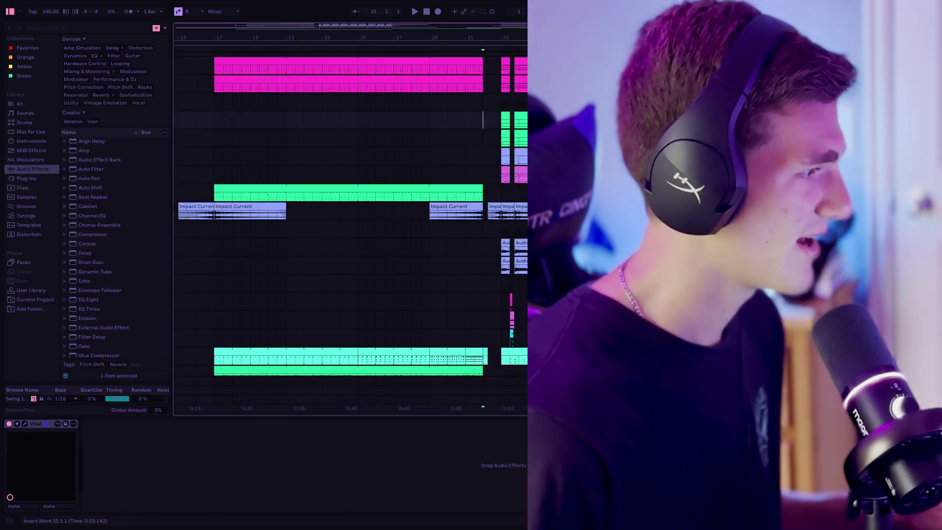
scroll(483, 121, up, 1)
click(830, 121)
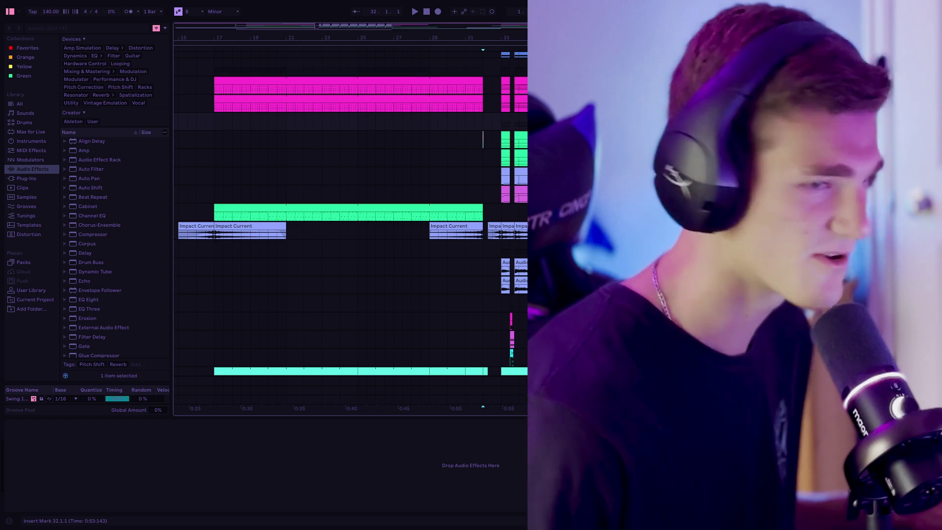
click(506, 135)
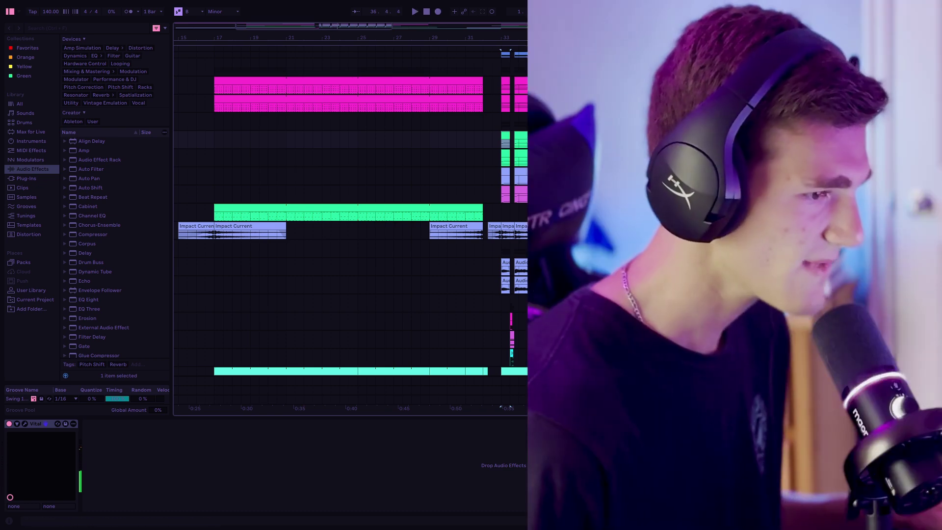
Step: Audition the Guitar Lead track from bar 33 and open the MIDI notes of its clip at bar 34
click(834, 172)
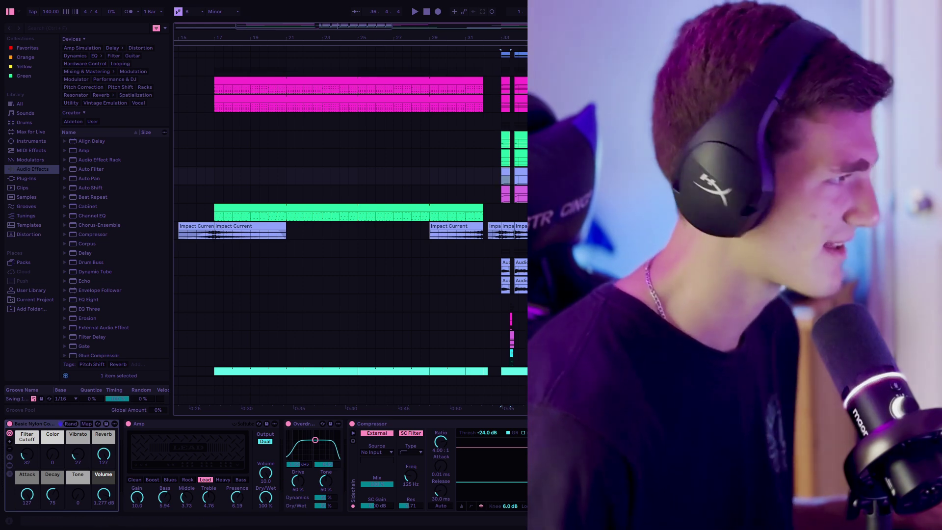
key(space)
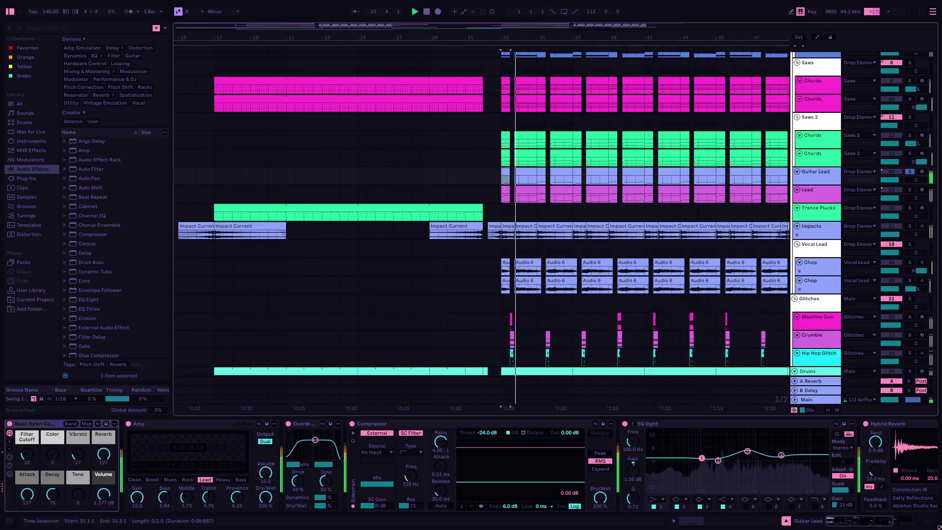
key(ctrl+alt+e)
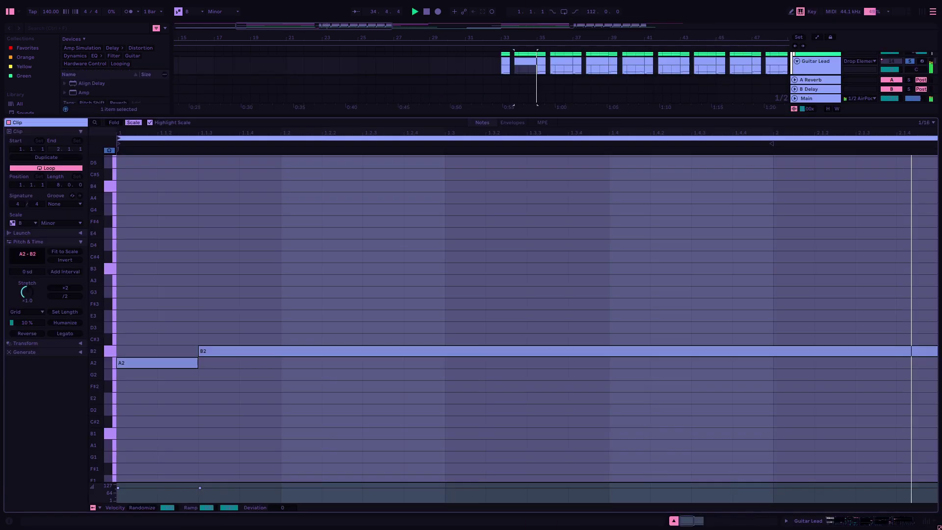
Step: Audition the Lead track on its own from bar 33 and view the MIDI notes of its drop clips
key(ctrl+alt+e)
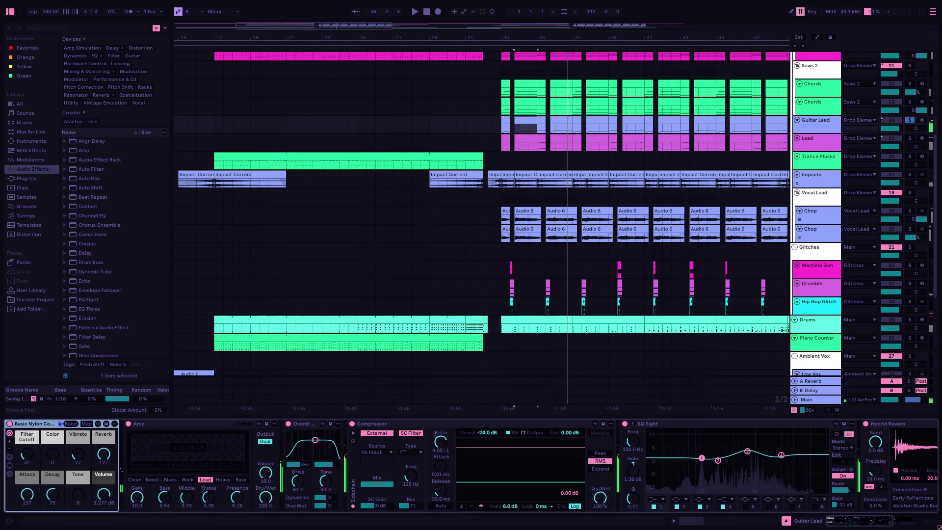
click(817, 138)
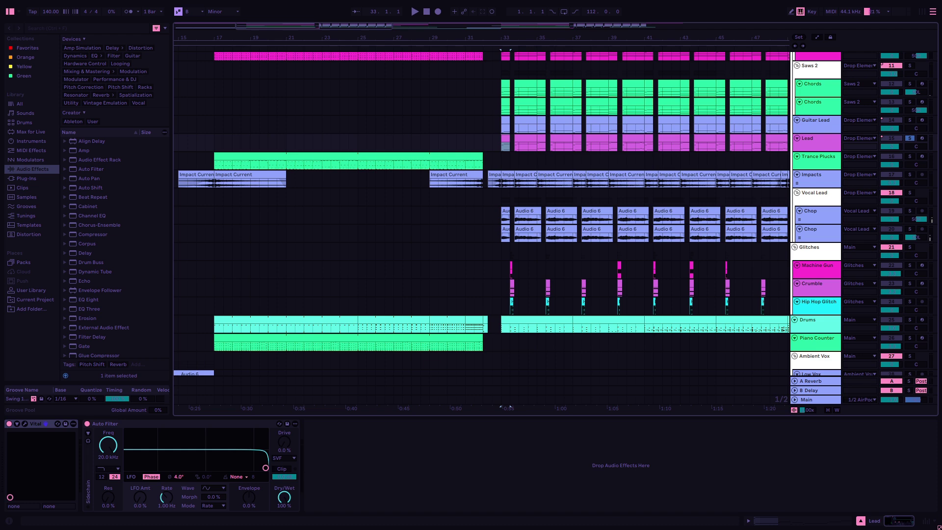
key(space)
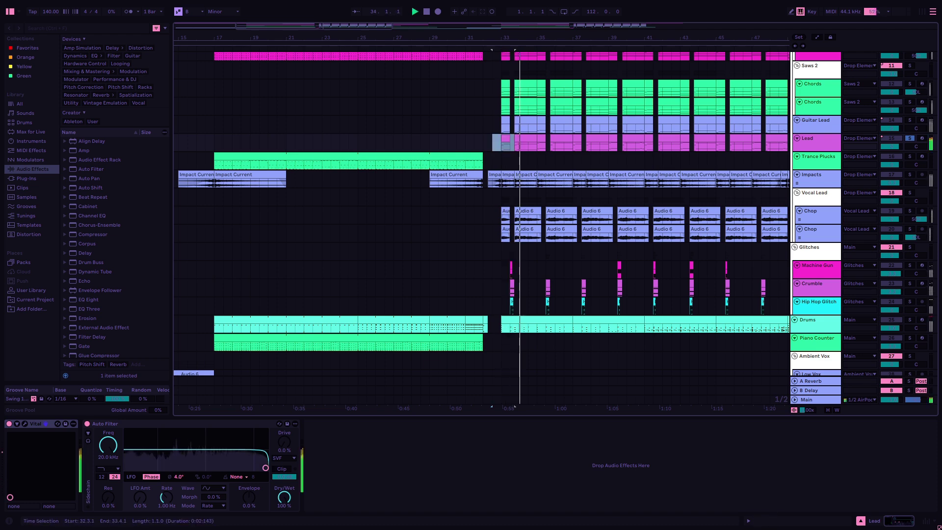
key(shift+Tab)
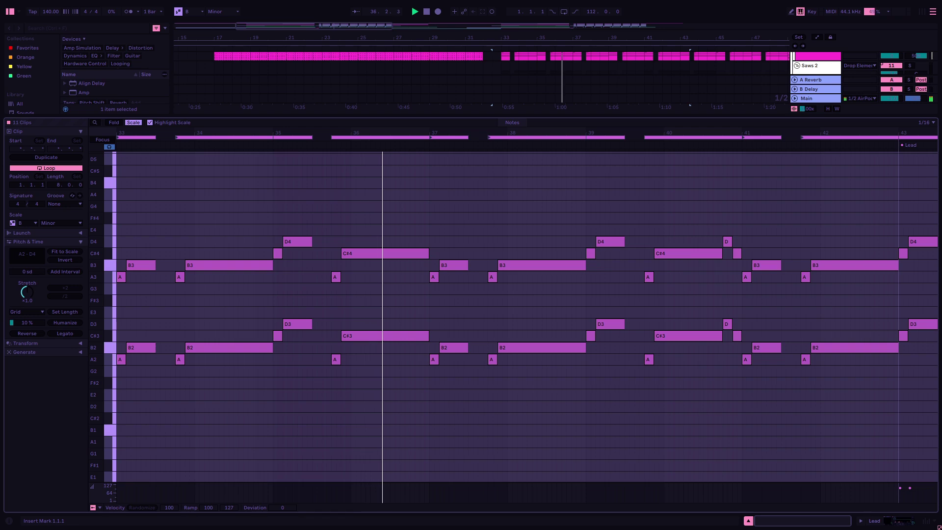
key(shift+Tab)
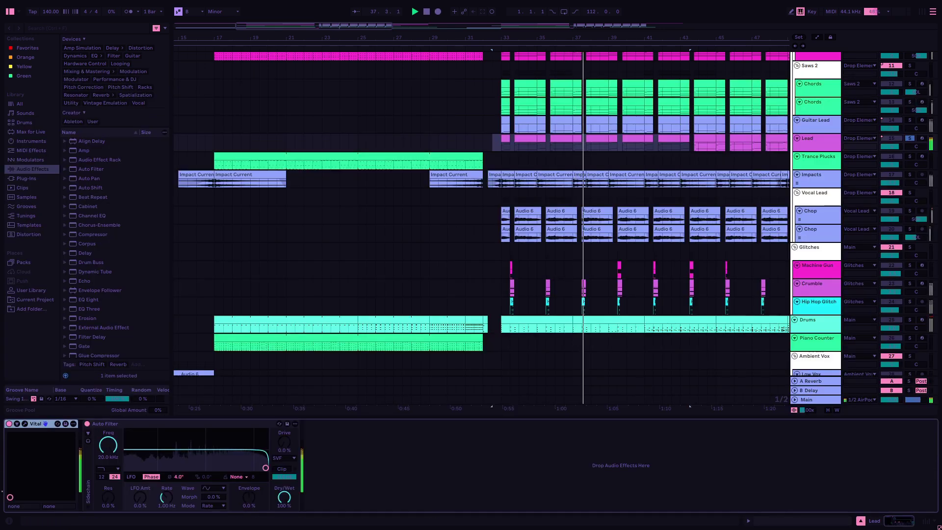
Step: Solo the Vocal Lead group, audition its Chop clips from bar 33, and look along the upper Chop track's effect chain
scroll(343, 221, down, 2)
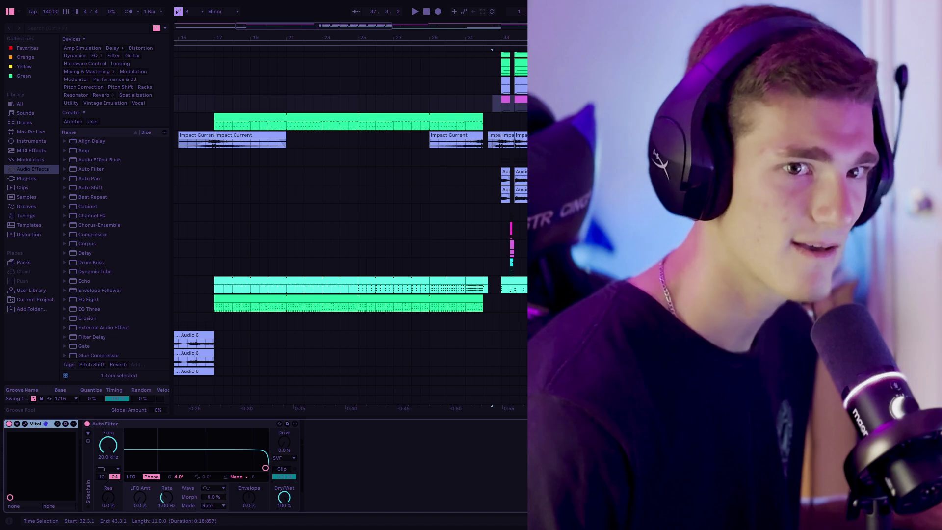
scroll(343, 221, down, 1)
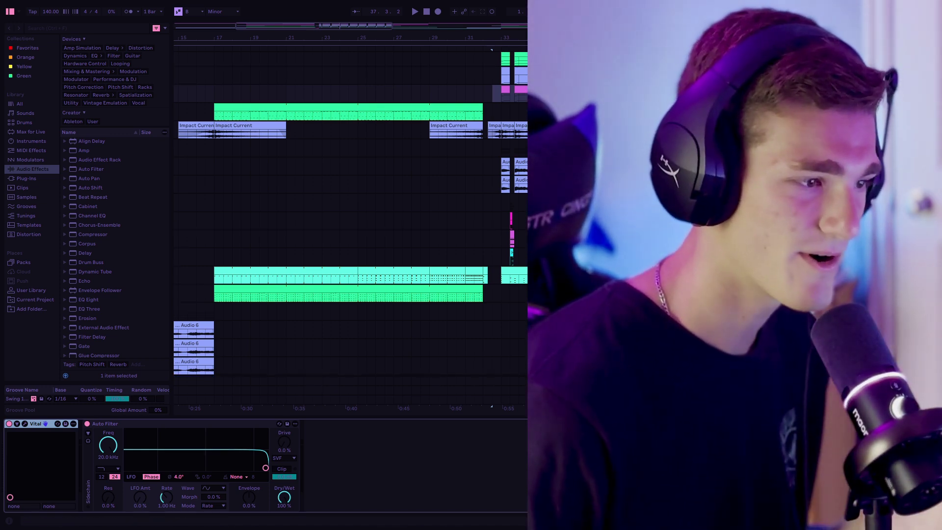
click(344, 148)
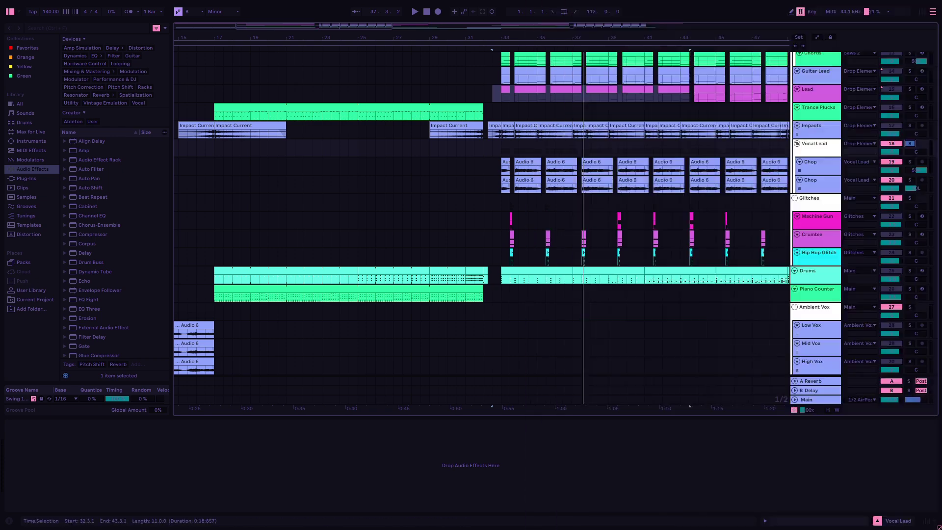
click(506, 165)
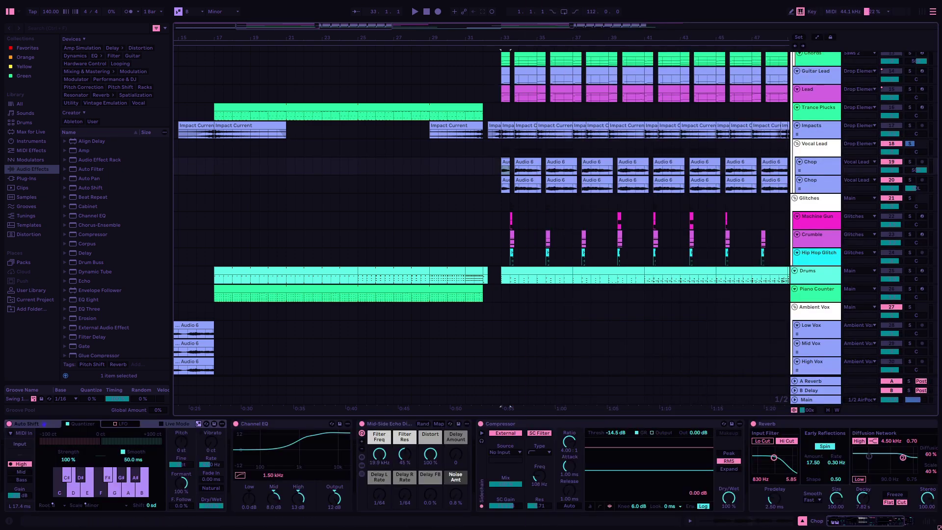
key(space)
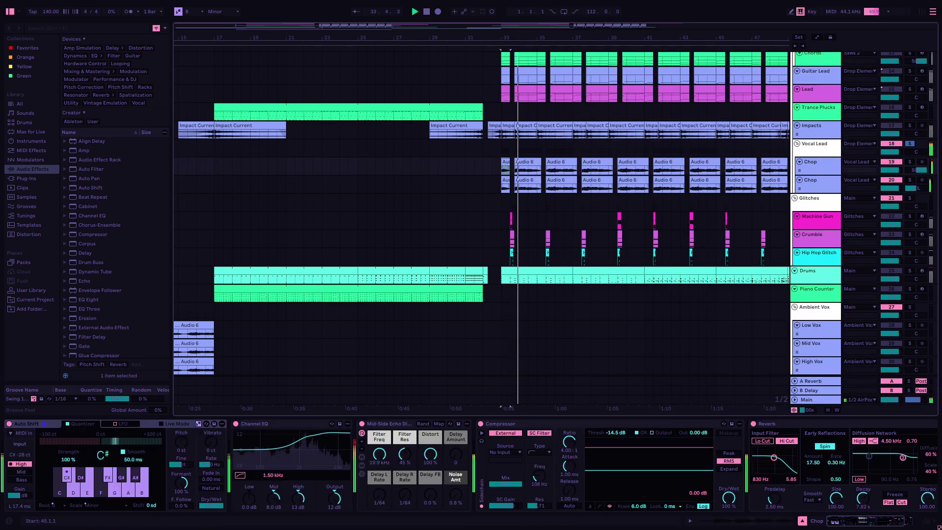
scroll(481, 226, up, 4)
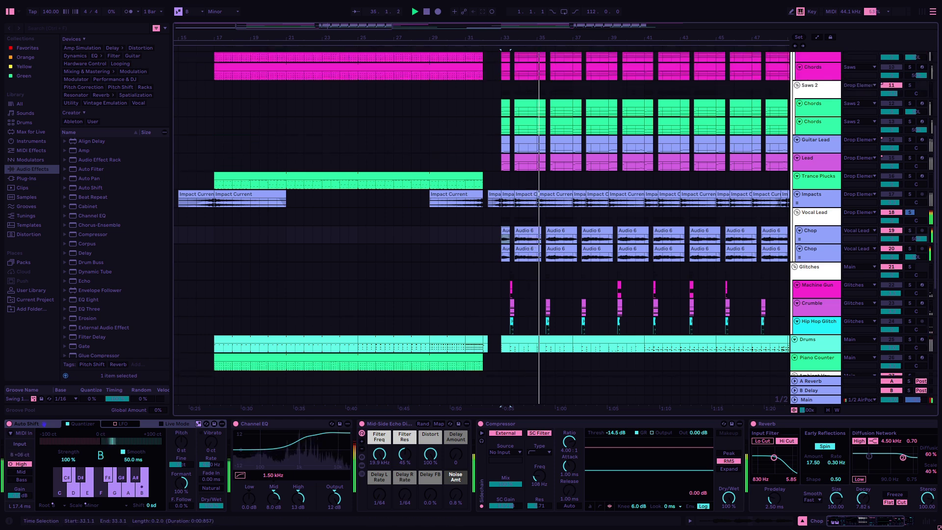
scroll(471, 466, right, 3)
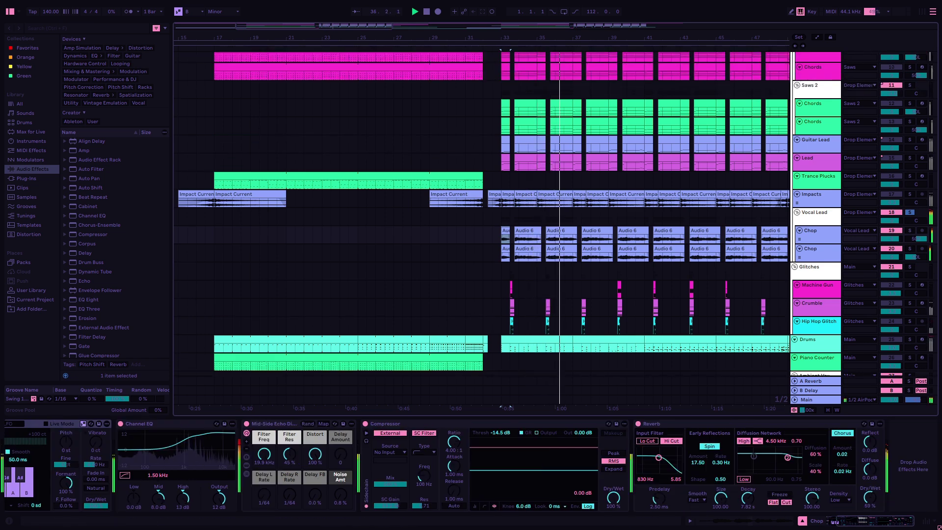
scroll(265, 466, left, 3)
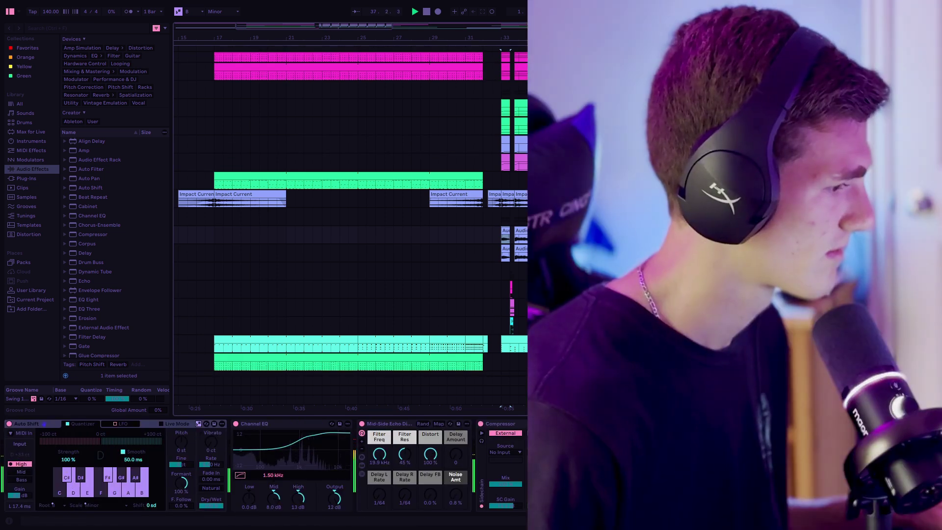
key(space)
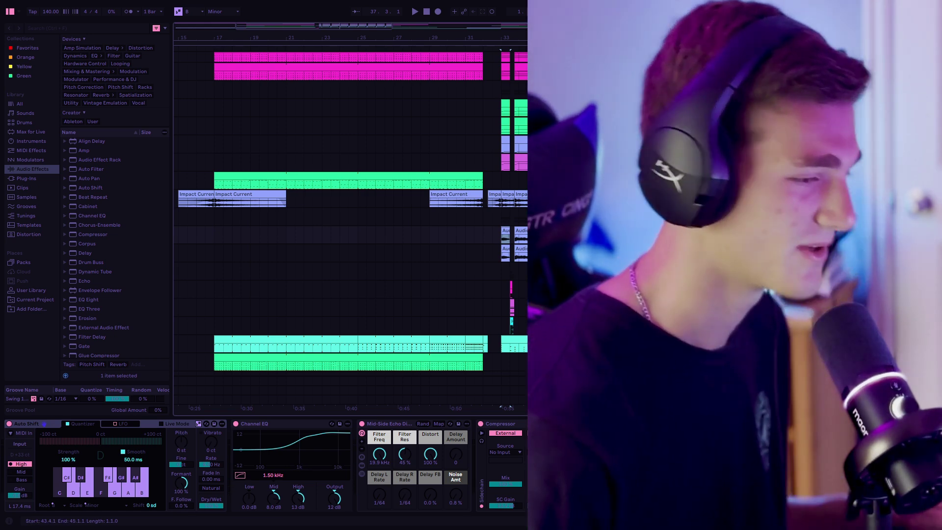
scroll(351, 211, down, 3)
scroll(350, 211, down, 3)
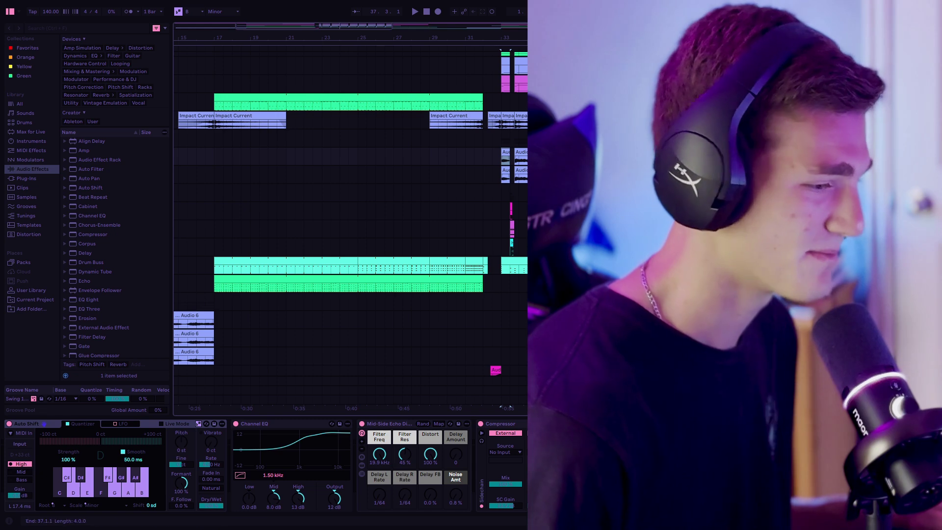
scroll(350, 211, down, 3)
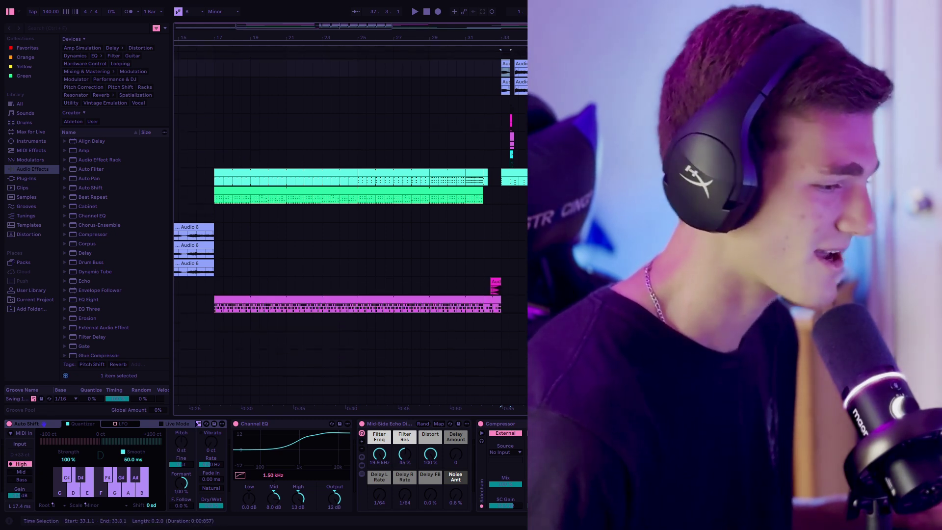
scroll(350, 236, down, 1)
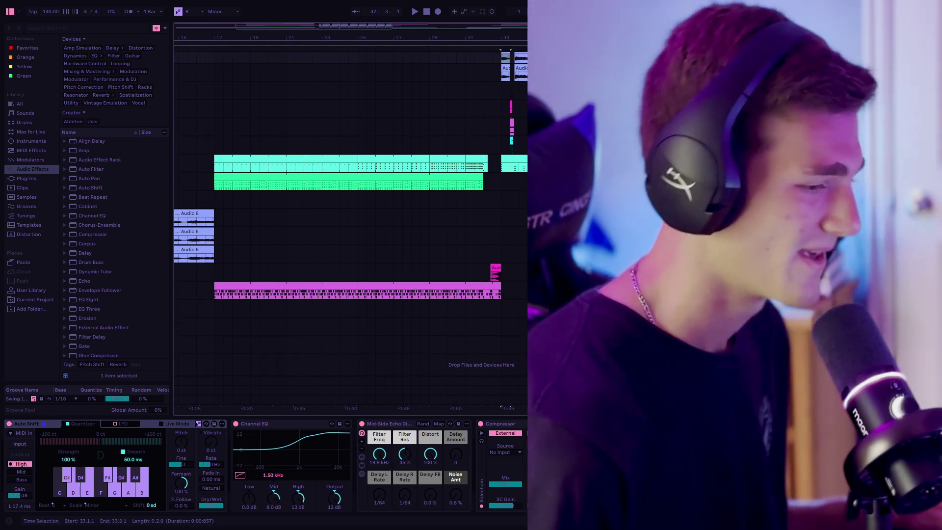
scroll(350, 211, up, 5)
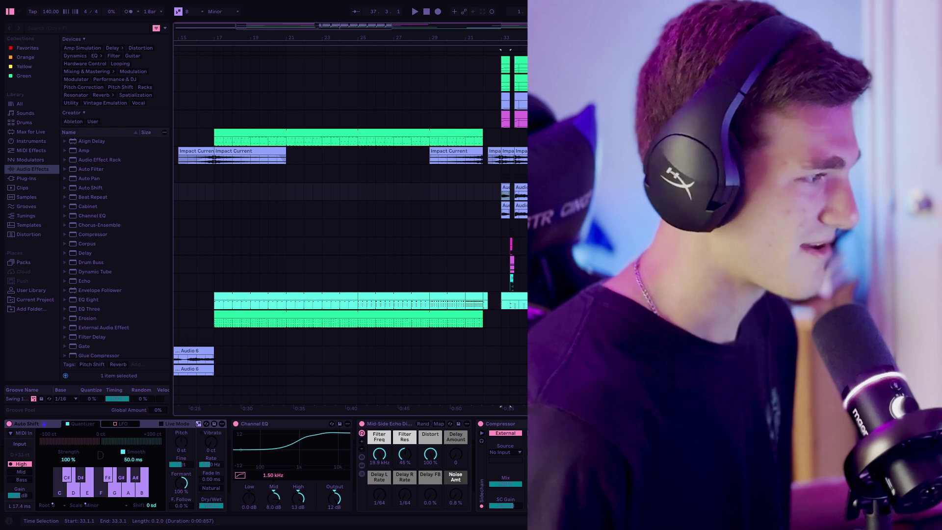
Step: Examine the upper Chop track's effects one by one: Auto Shift, Channel EQ, Mid-Side Echo, Compressor and Reverb
click(638, 210)
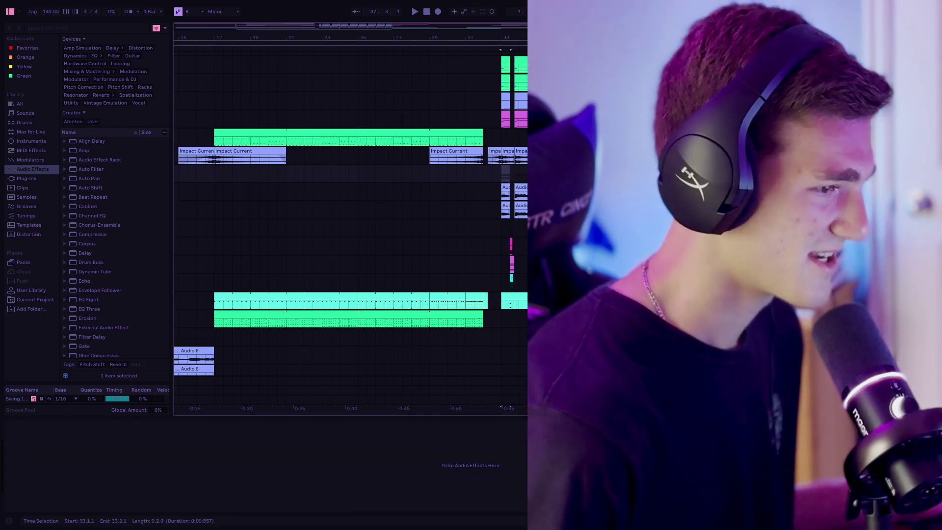
click(638, 191)
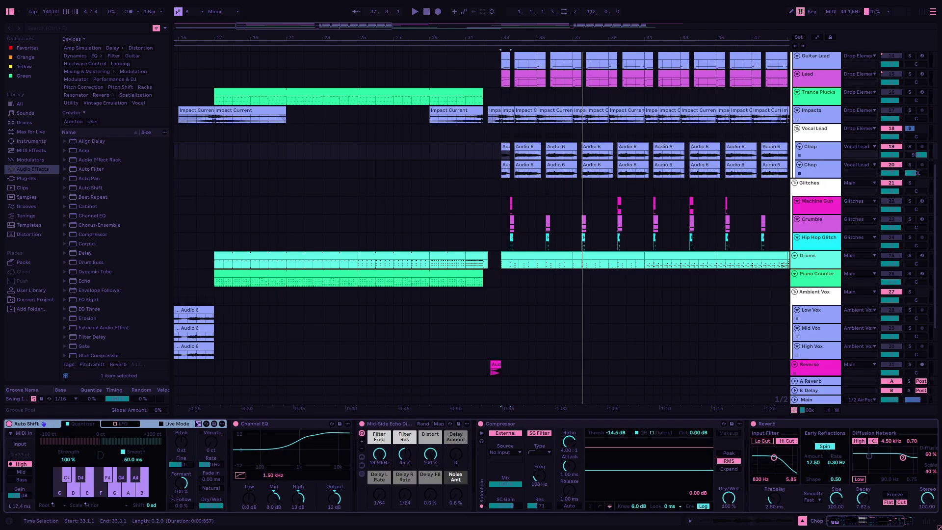
click(273, 424)
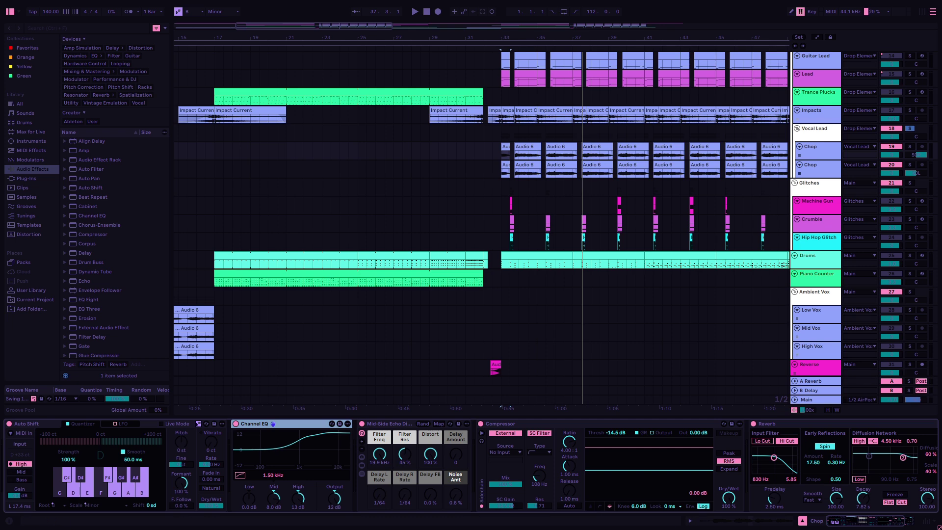
click(413, 424)
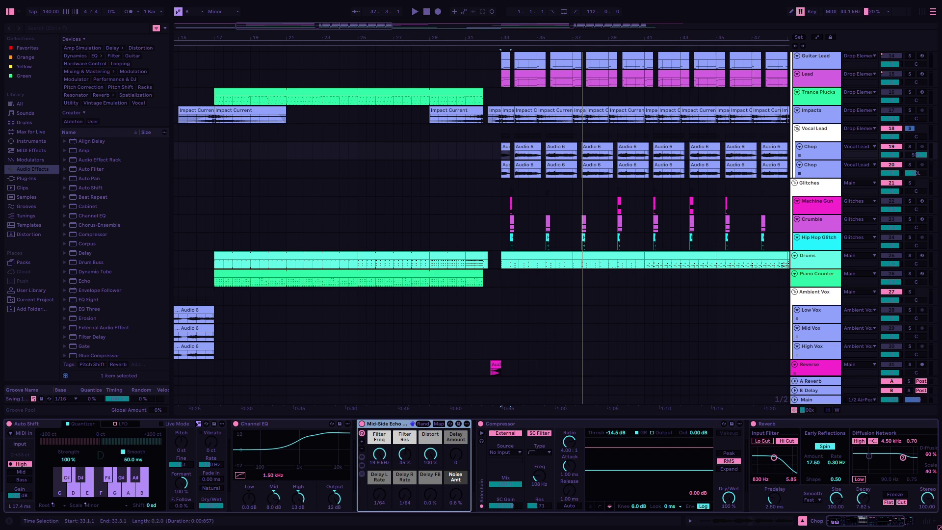
click(521, 424)
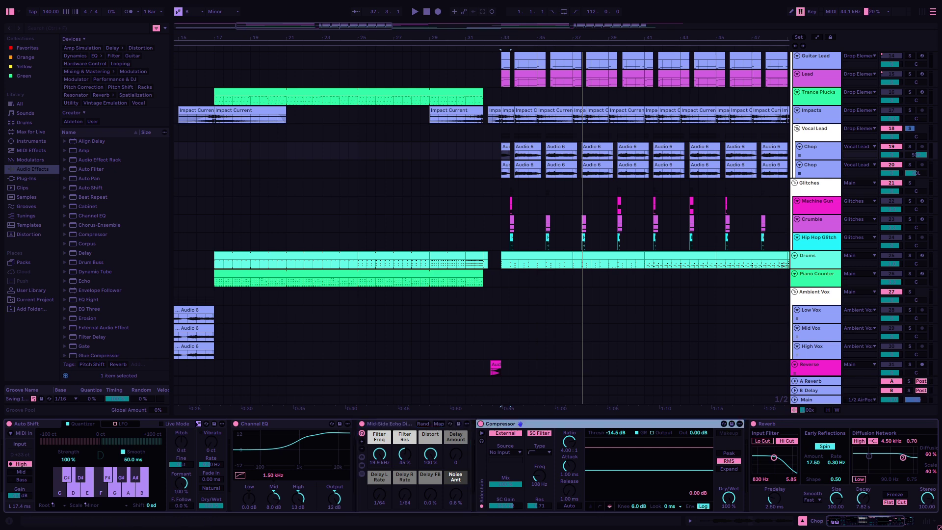
drag(520, 424, 405, 424)
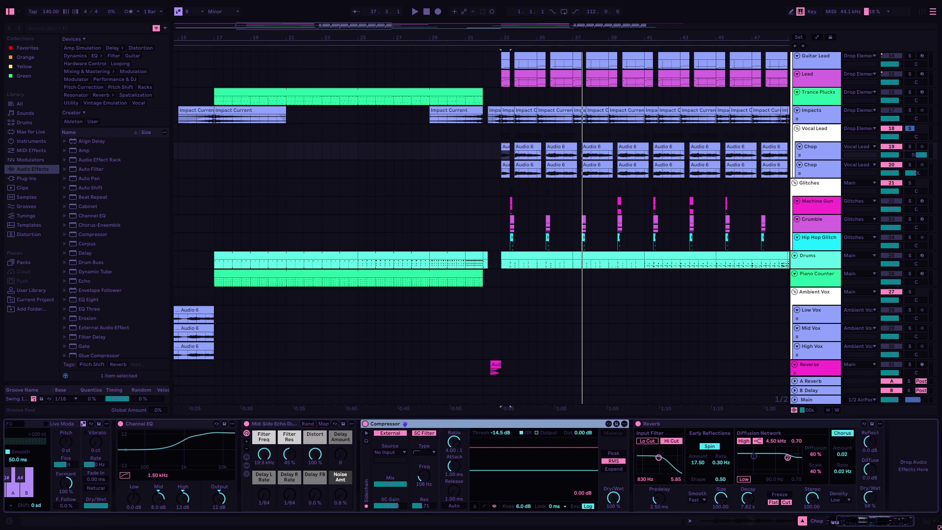
click(665, 424)
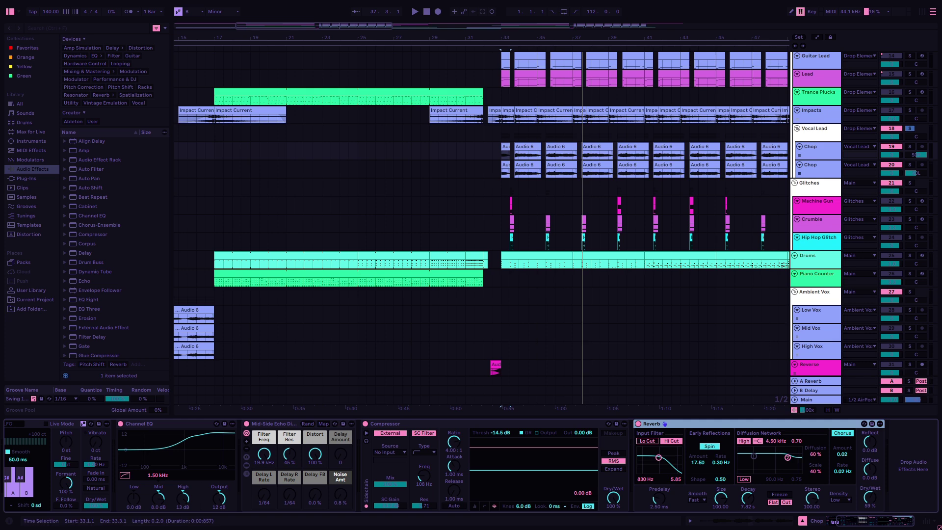
Step: Play the full arrangement from bar 17 through the build-up and look over its tracks as they play
scroll(657, 226, up, 5)
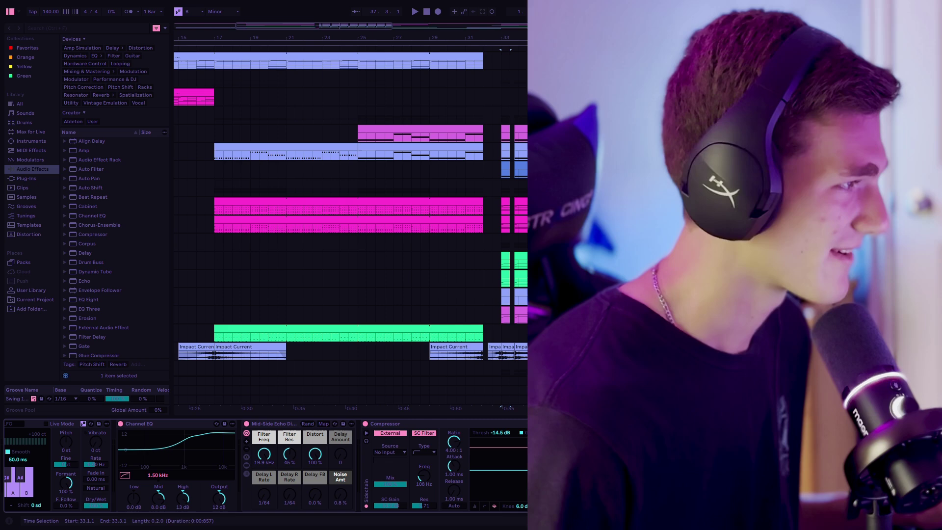
click(430, 61)
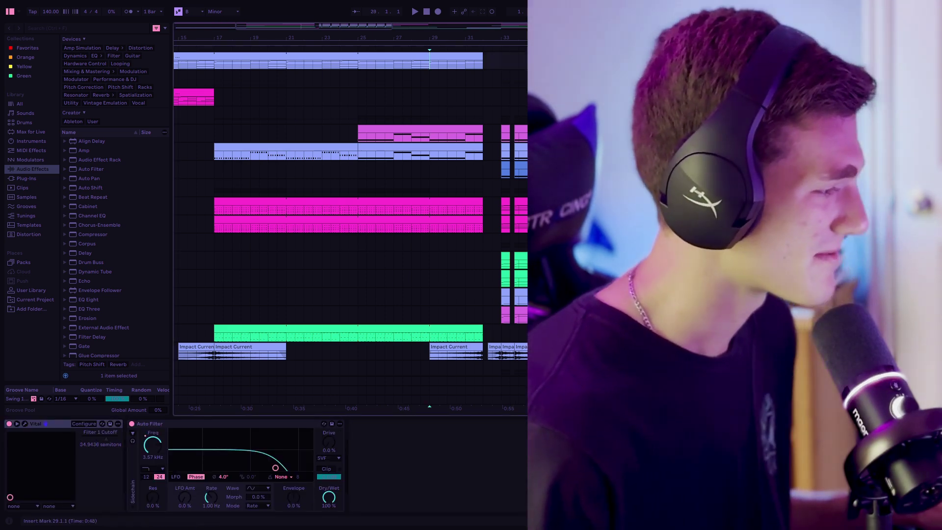
click(214, 78)
scroll(215, 78, down, 1)
scroll(214, 79, up, 1)
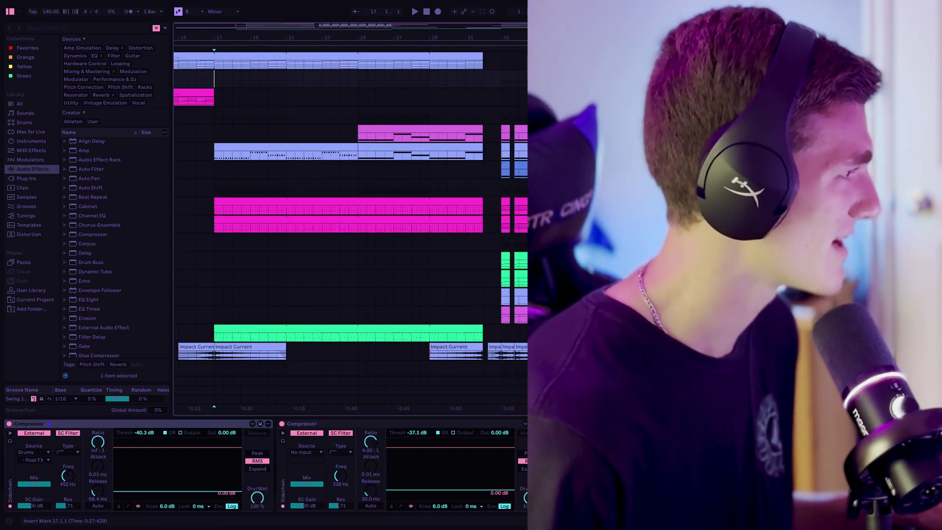
key(space)
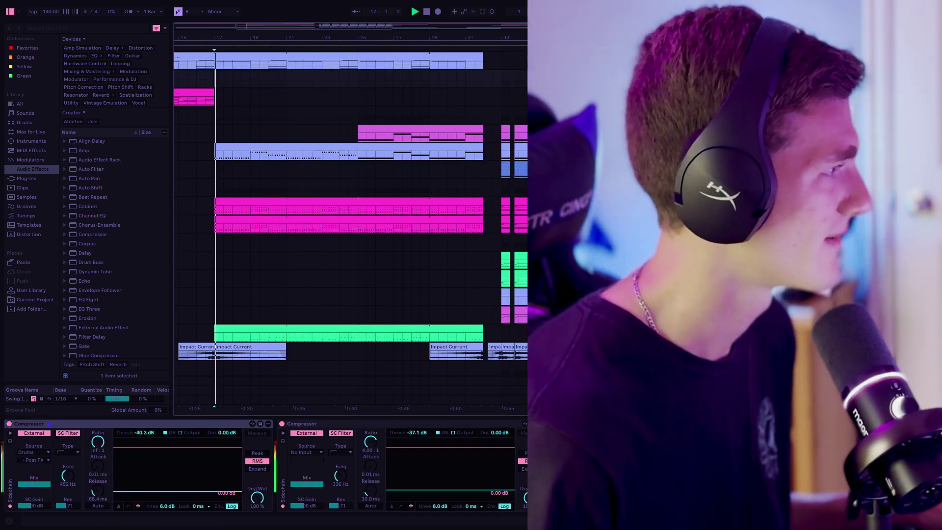
scroll(351, 228, down, 2)
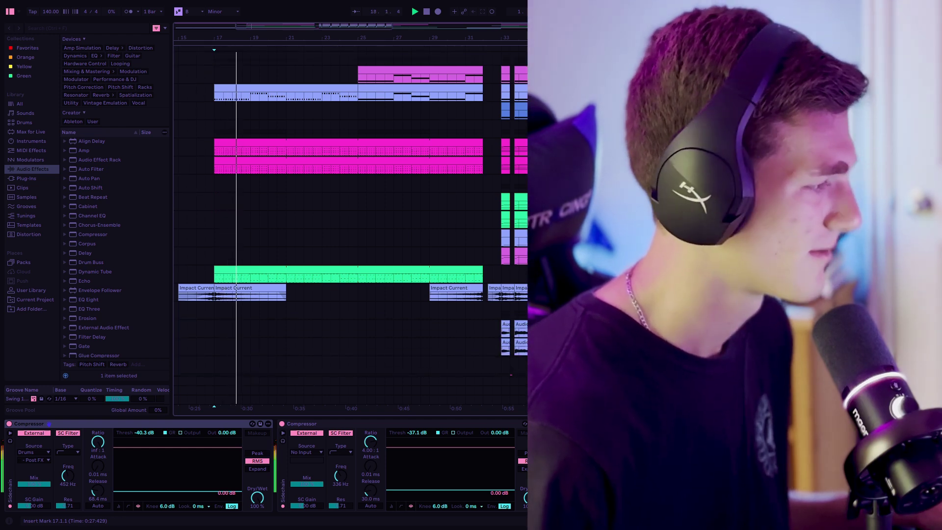
scroll(351, 228, up, 1)
scroll(351, 228, down, 3)
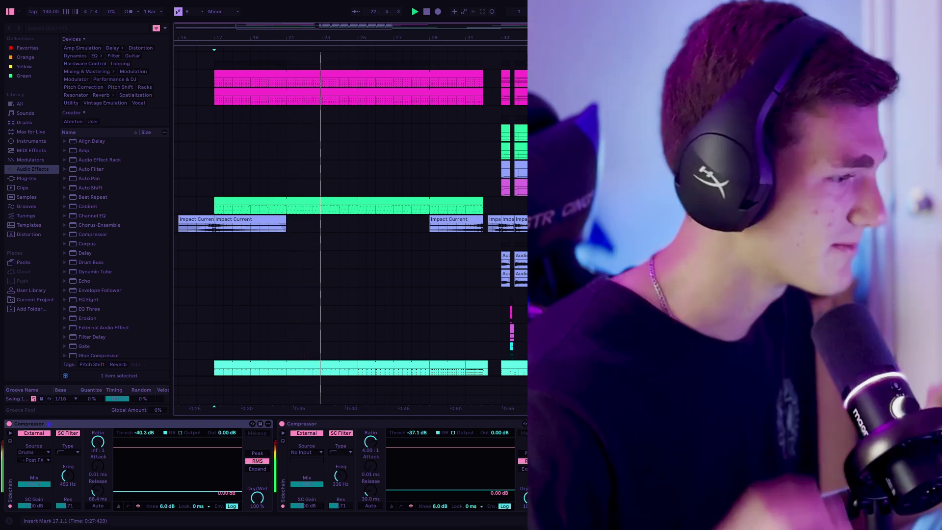
scroll(351, 225, down, 2)
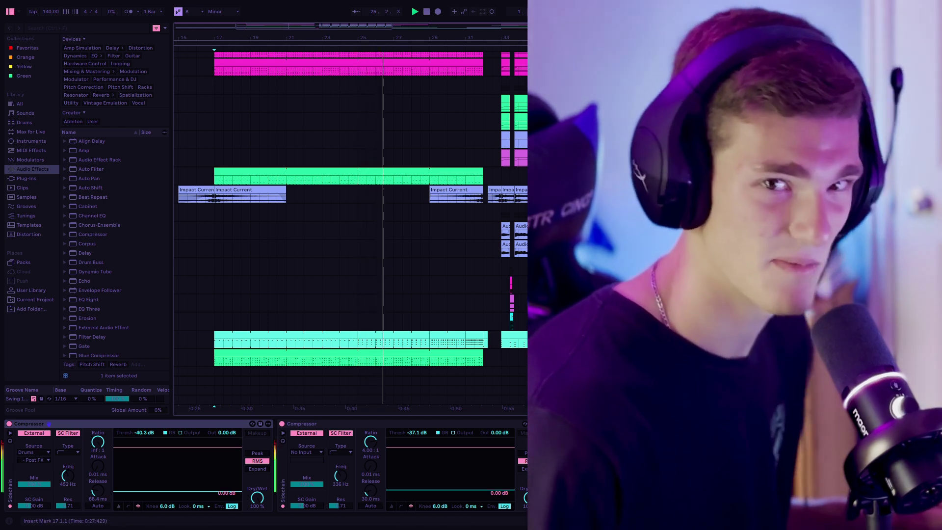
scroll(350, 228, up, 10)
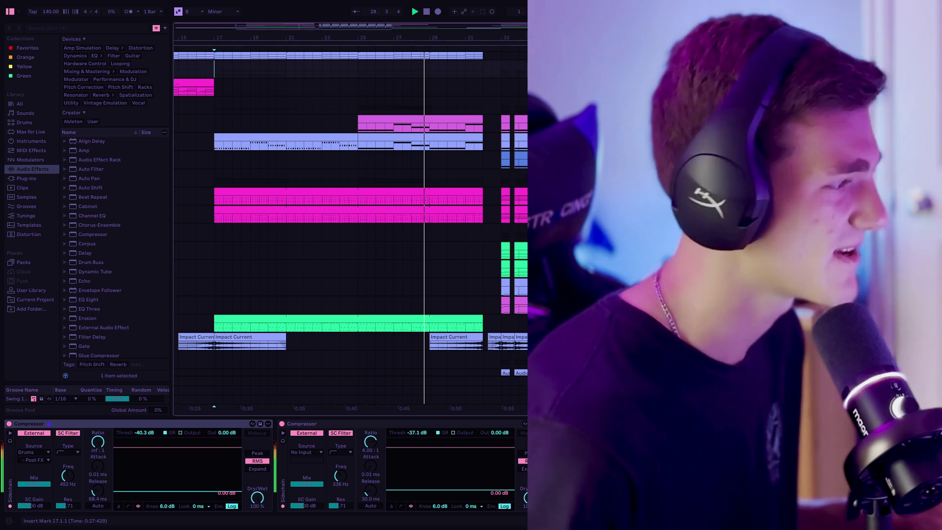
scroll(351, 228, up, 1)
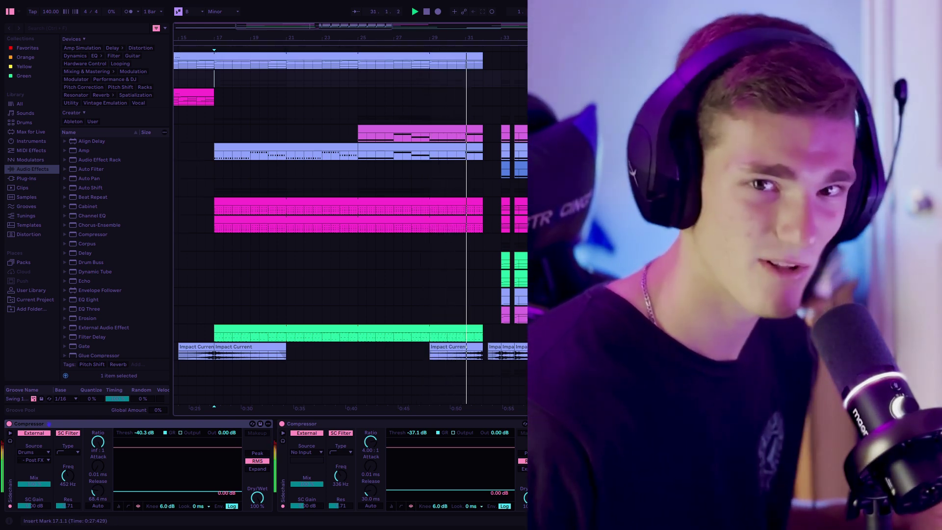
scroll(351, 228, down, 5)
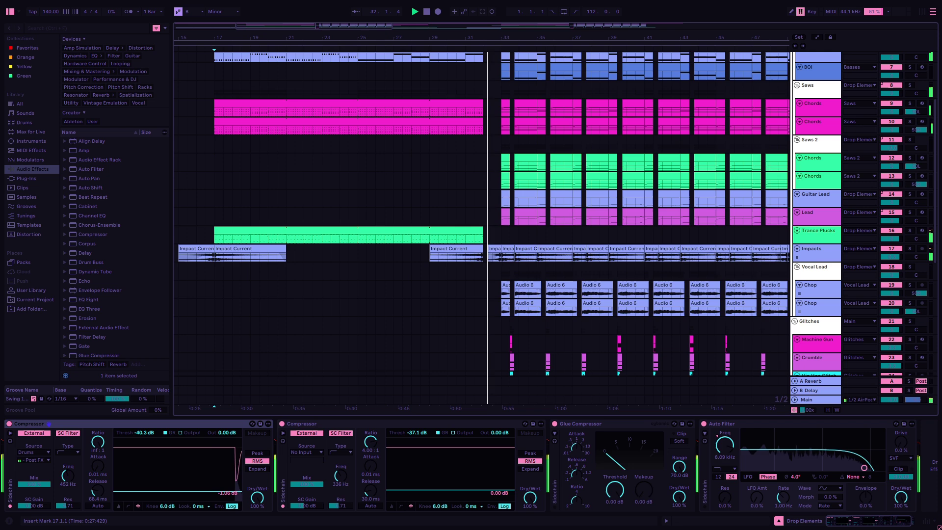
Step: Play on through the drop and look over its tracks down to the glitches and drums, stopping around bar 42
scroll(351, 228, down, 2)
scroll(351, 228, down, 3)
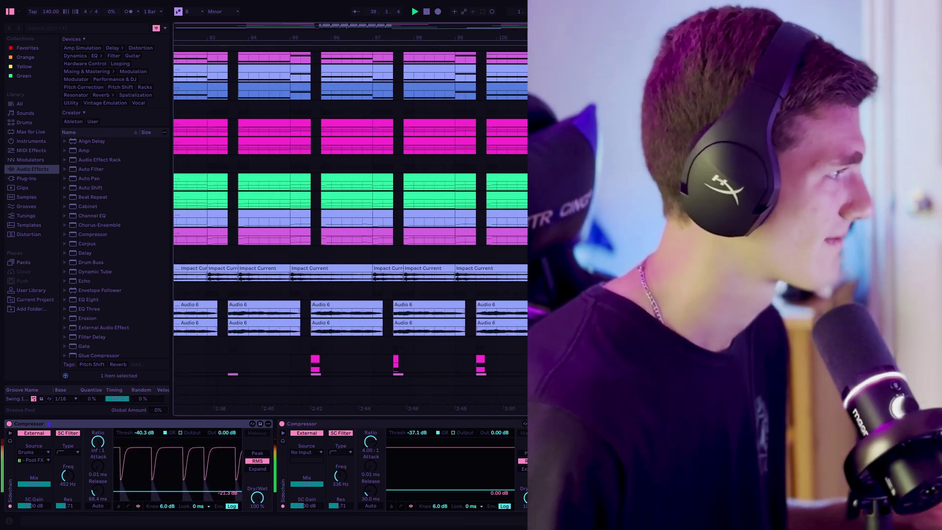
key(ctrl+shift+f)
scroll(350, 221, up, 3)
scroll(350, 221, down, 3)
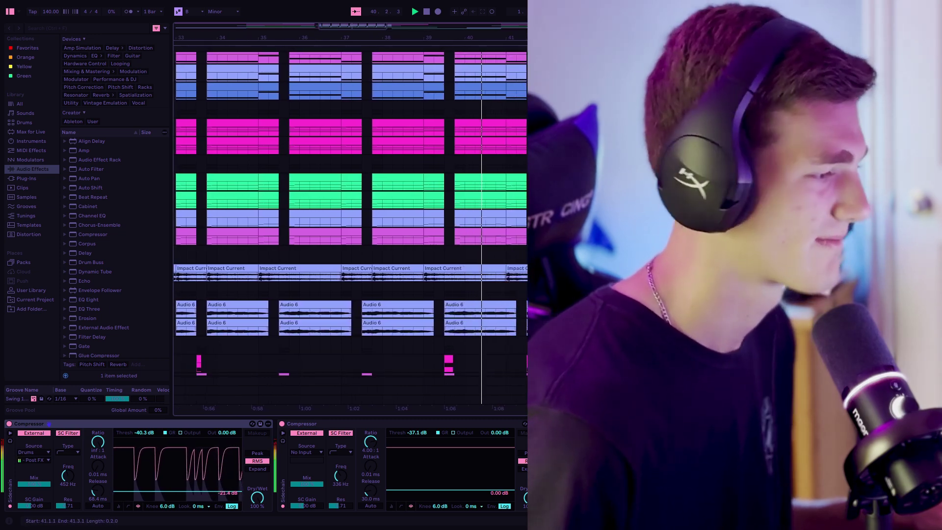
scroll(350, 221, down, 3)
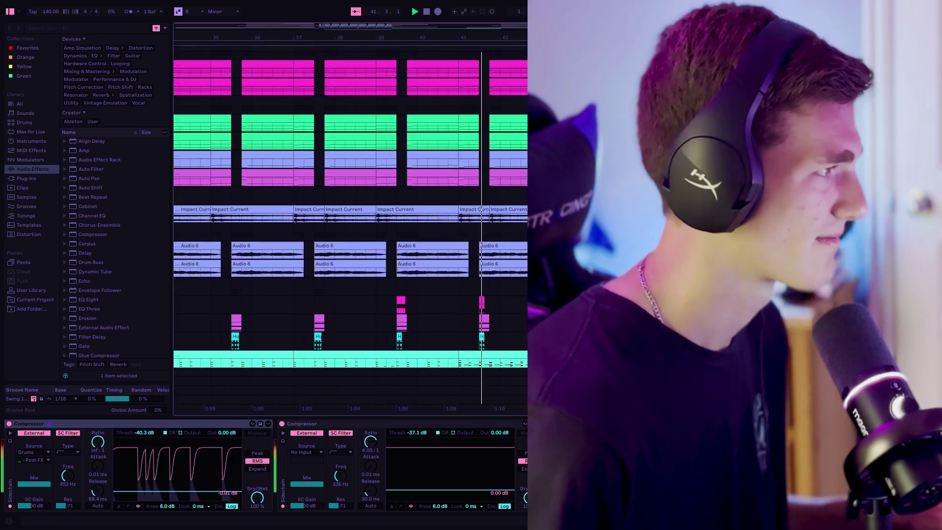
key(space)
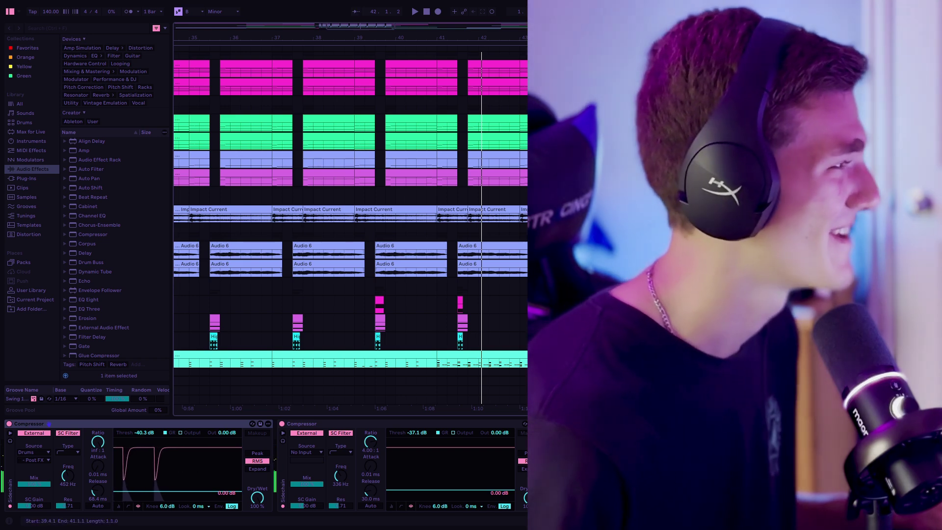
Step: Return to the start of the drop and check the Reverse clip before bar 33 and the first drop clip of the upper Saws Chords track
scroll(350, 221, down, 1)
scroll(350, 221, left, 5)
scroll(351, 221, down, 5)
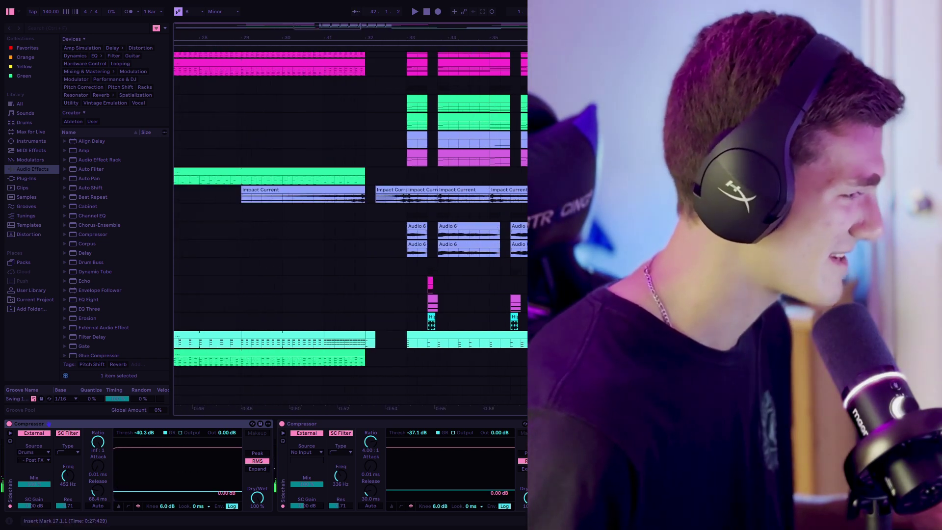
click(394, 297)
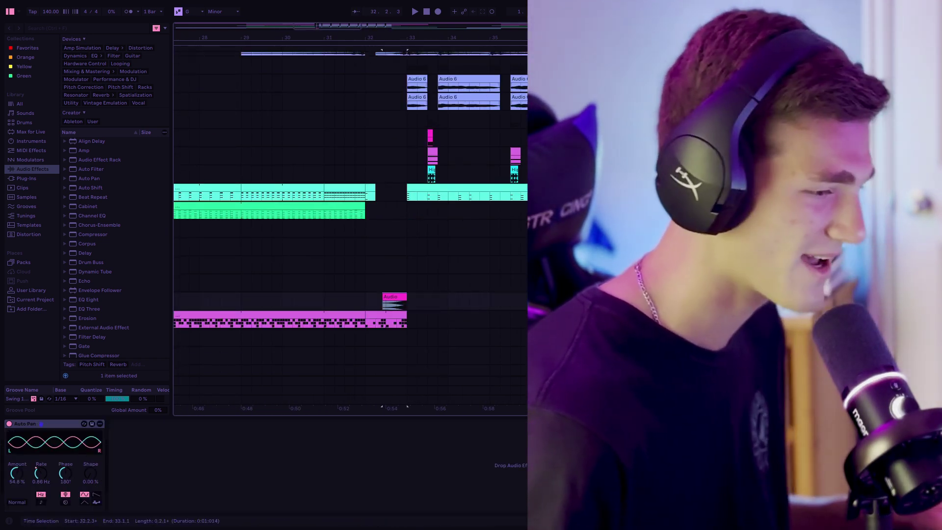
scroll(351, 221, up, 10)
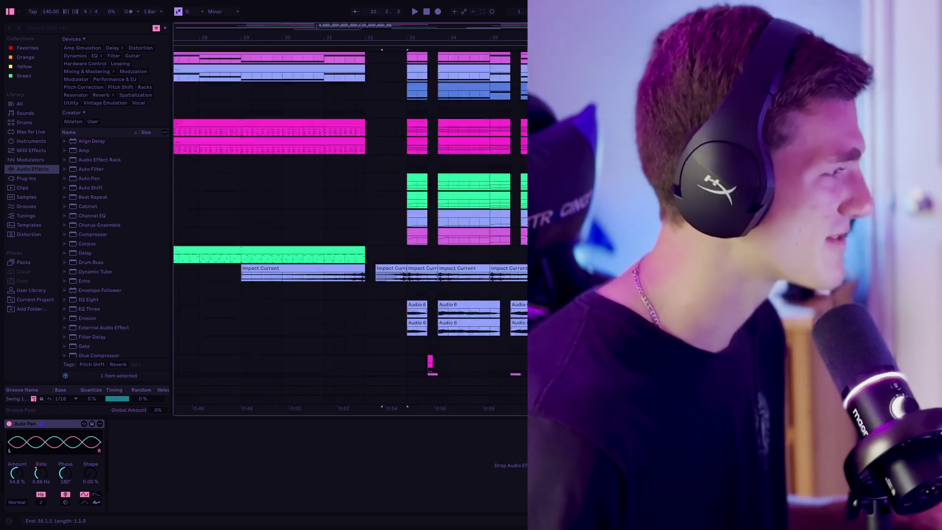
scroll(350, 220, down, 5)
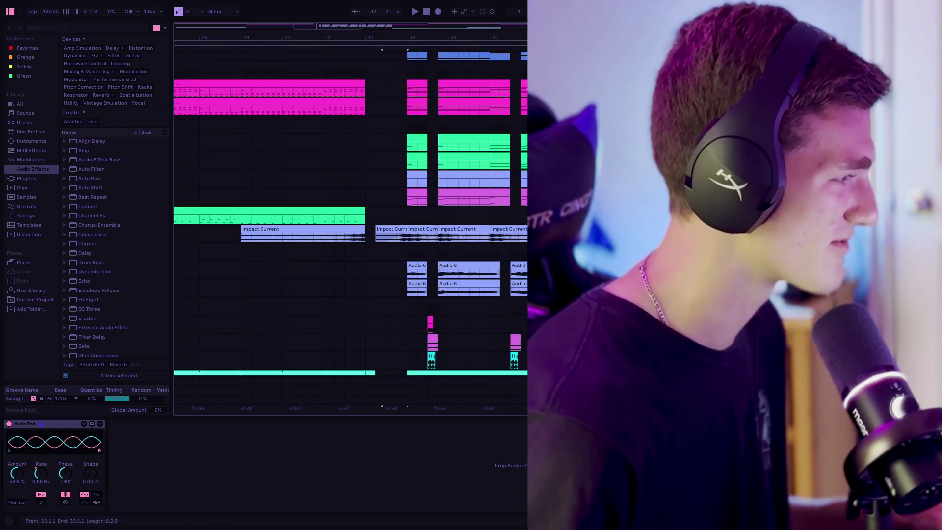
click(417, 92)
key(space)
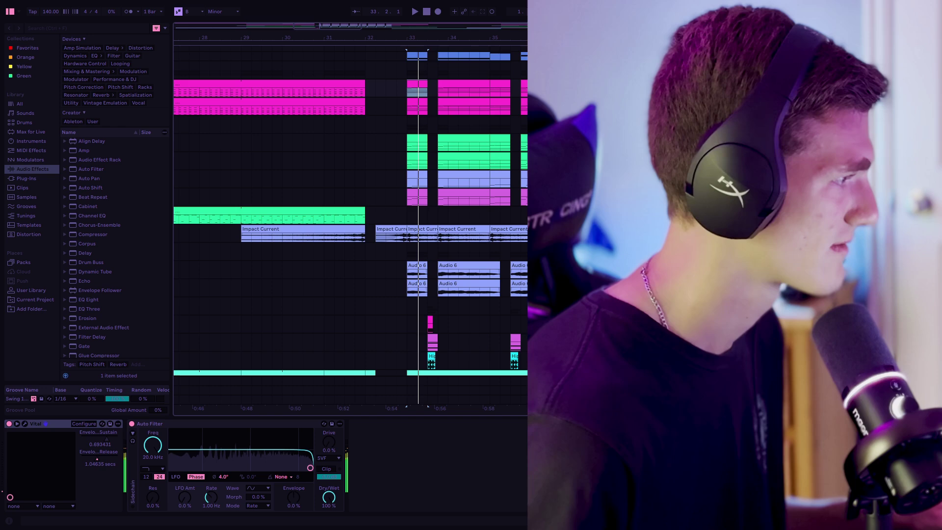
Step: Select the Reverse clip leading into bar 33, view its Auto Pan effect, and audition the transition into the drop
scroll(350, 221, down, 5)
click(395, 273)
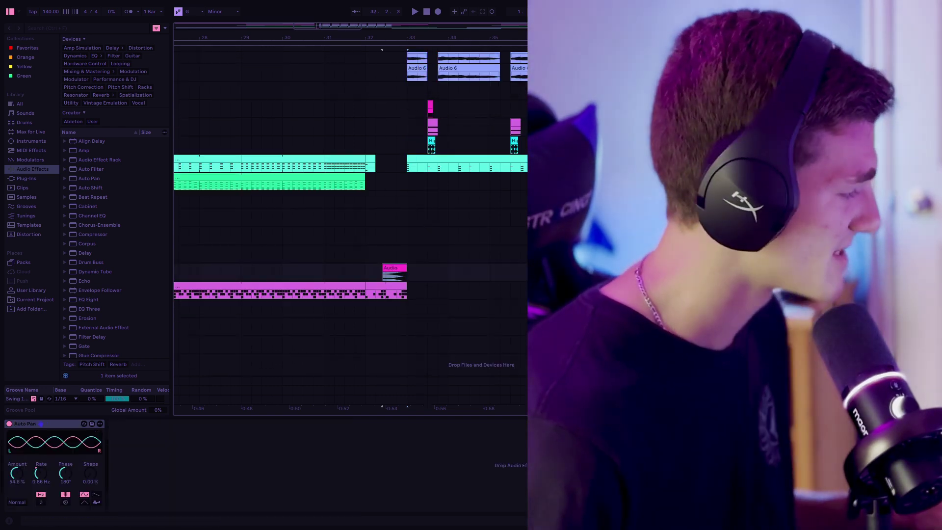
click(41, 424)
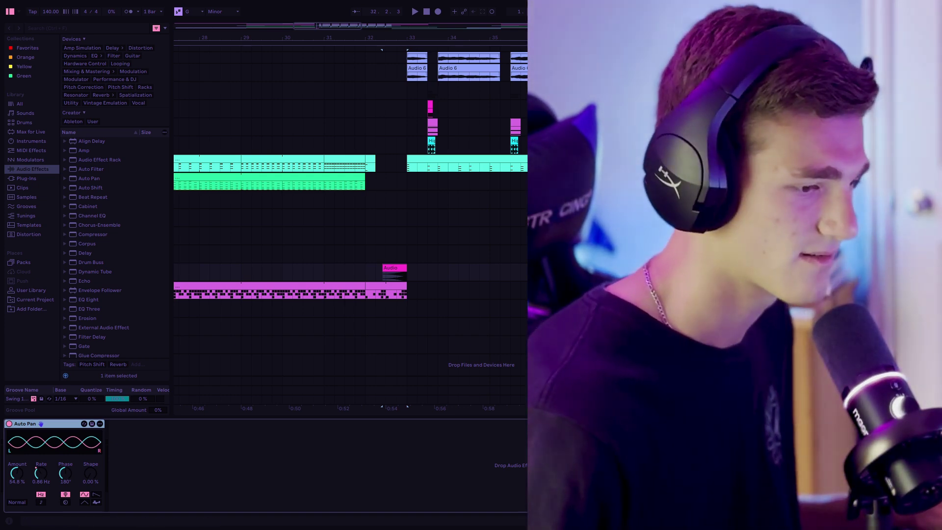
key(alt+2)
key(space)
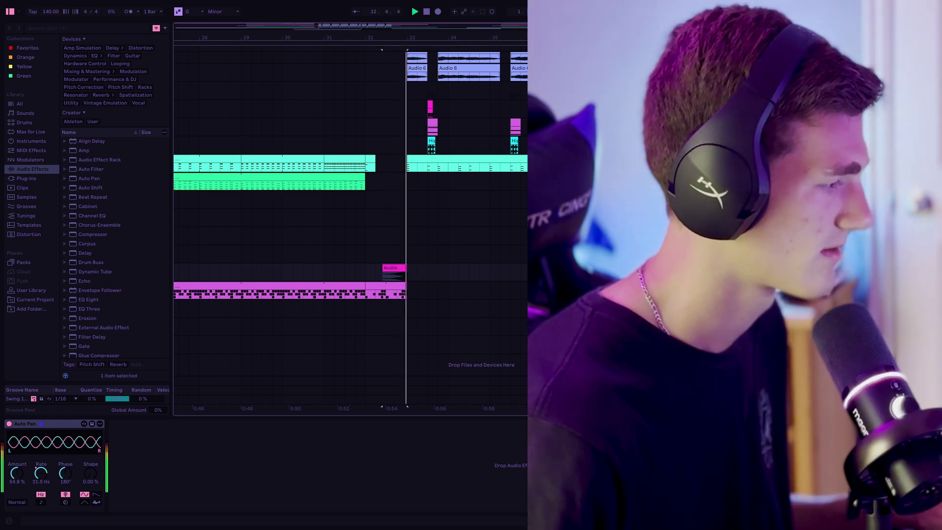
key(space)
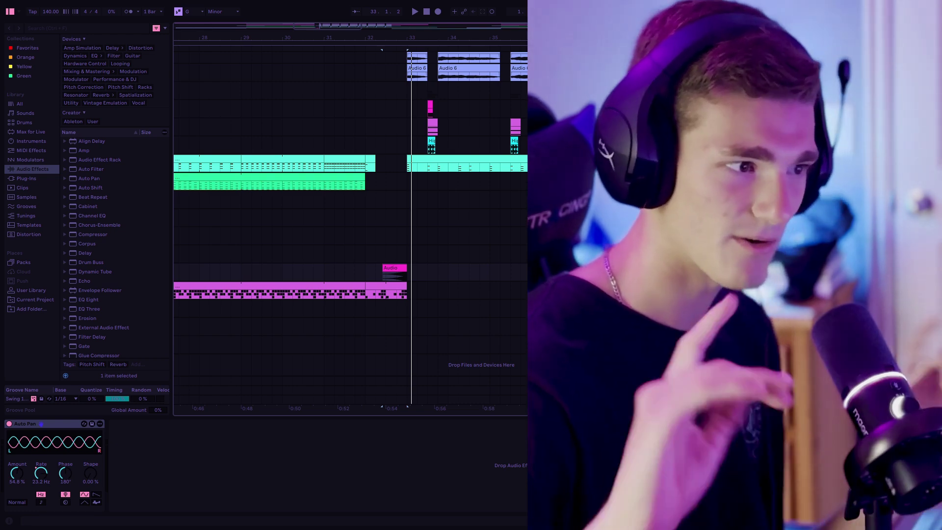
key(space)
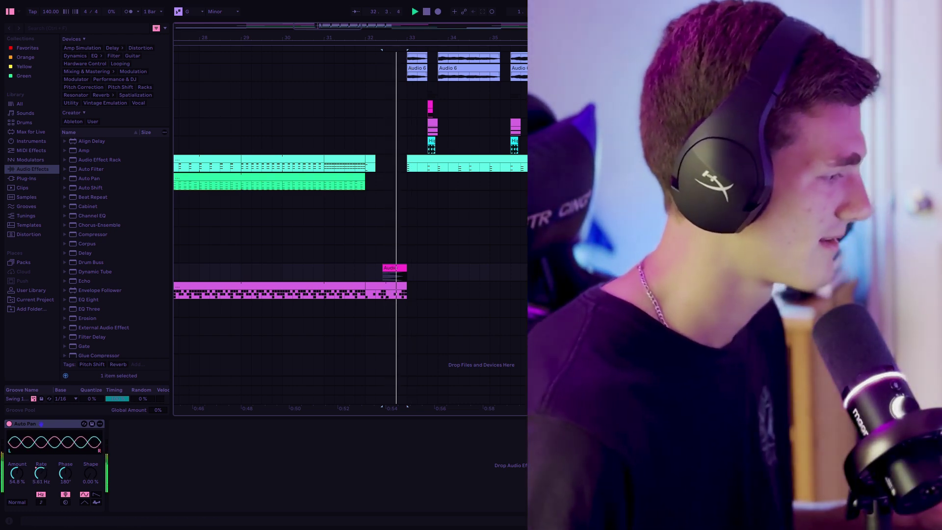
key(space)
Step: Select the Glitches group track, view its Auto Pan effect, and audition the glitches from bar 37.3
scroll(350, 226, up, 1)
click(394, 110)
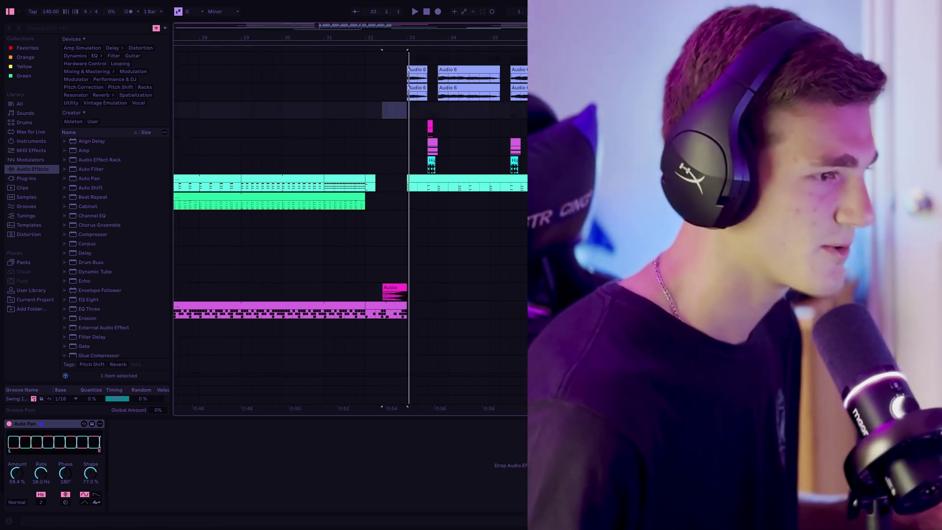
click(25, 423)
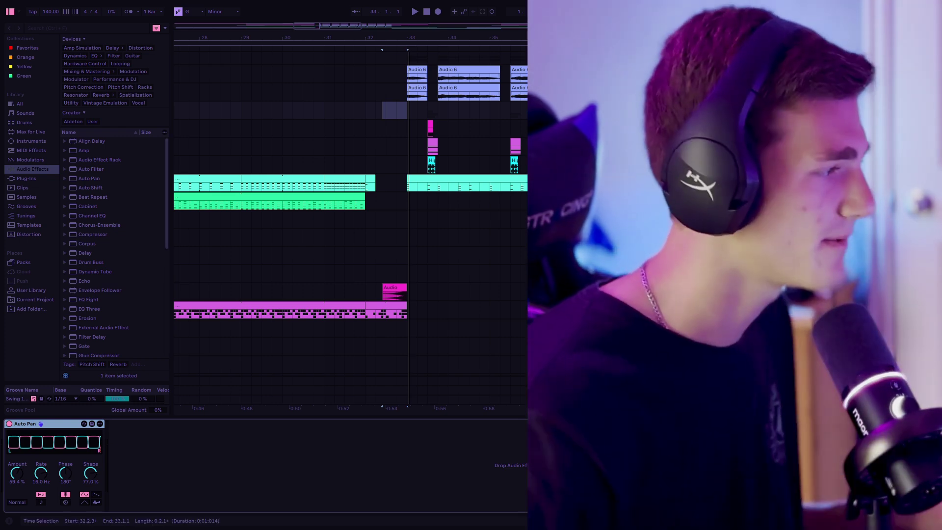
click(679, 226)
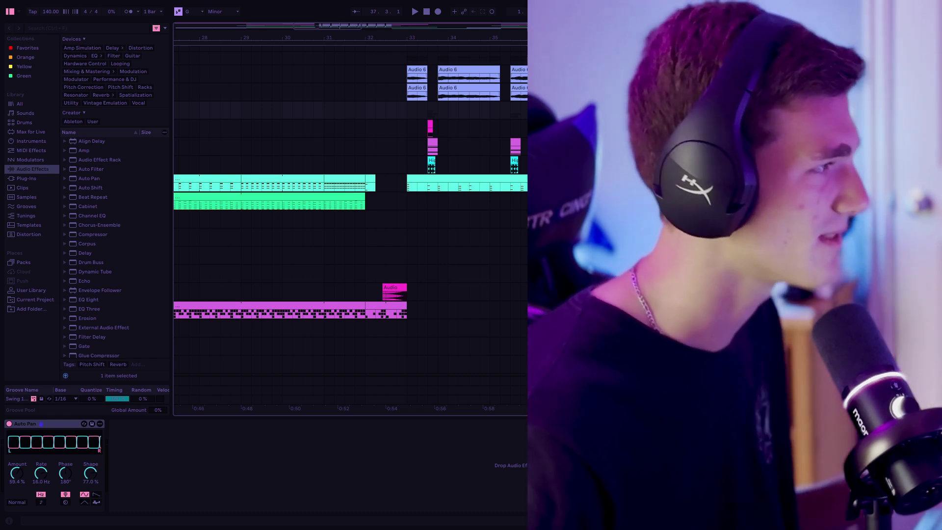
key(space)
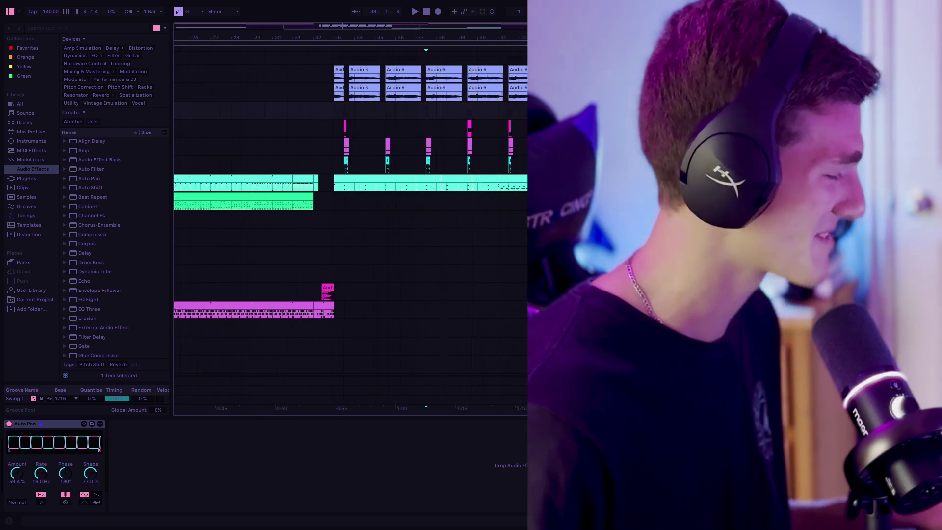
Step: Look over the section starting at bar 49, selecting its Drums clip and checking which layers continue
scroll(351, 226, up, 5)
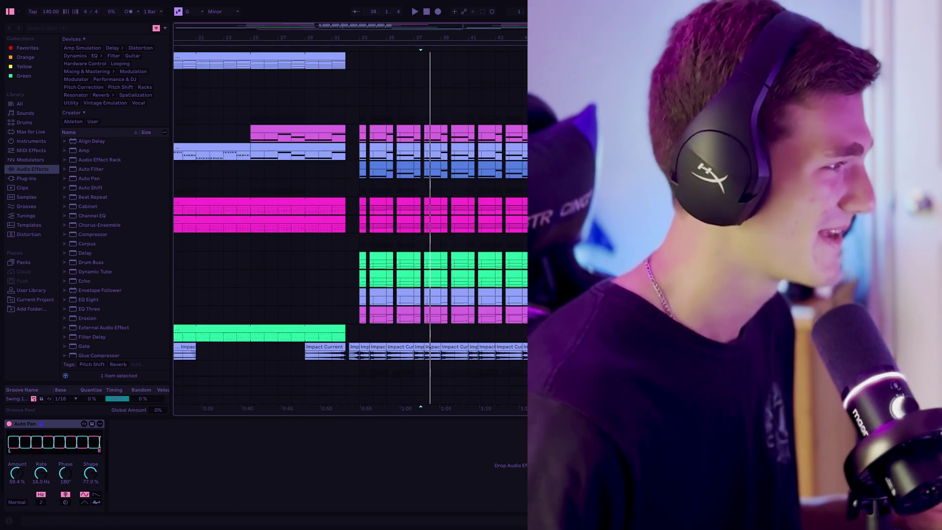
scroll(350, 225, down, 5)
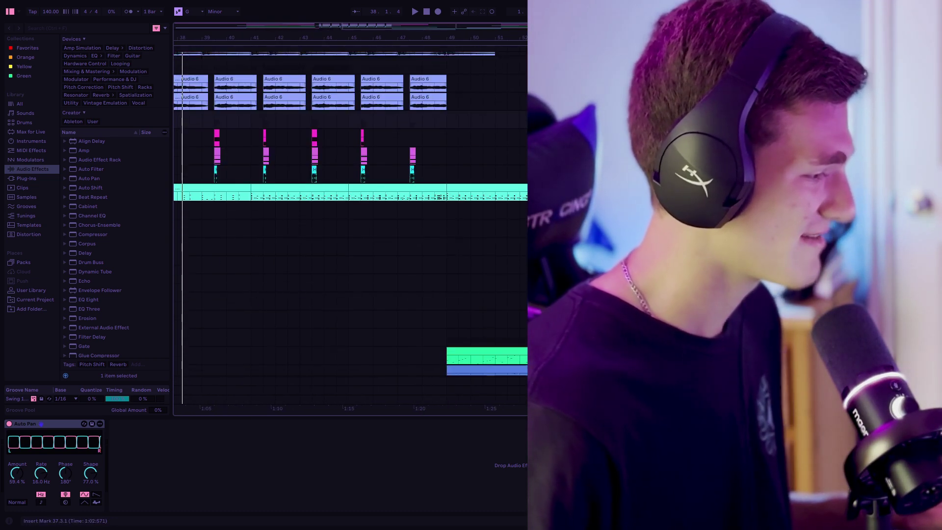
click(486, 193)
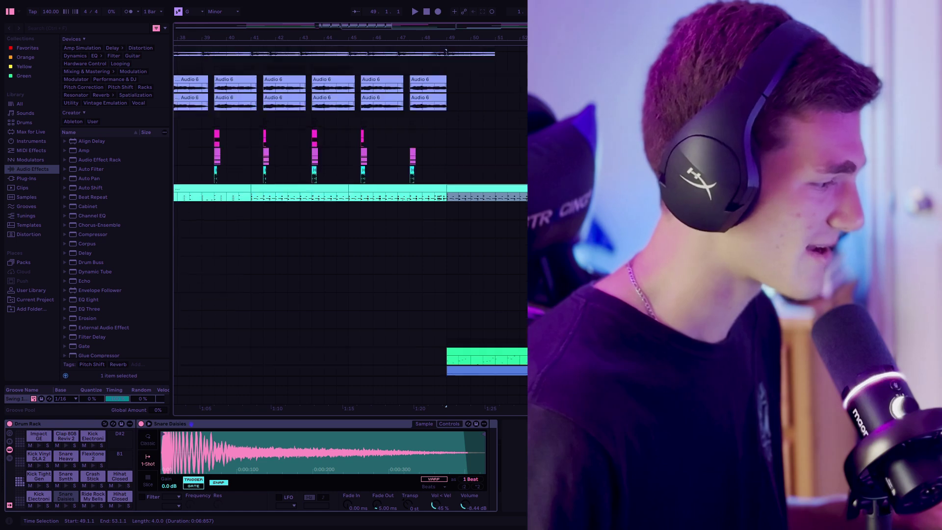
scroll(350, 225, up, 5)
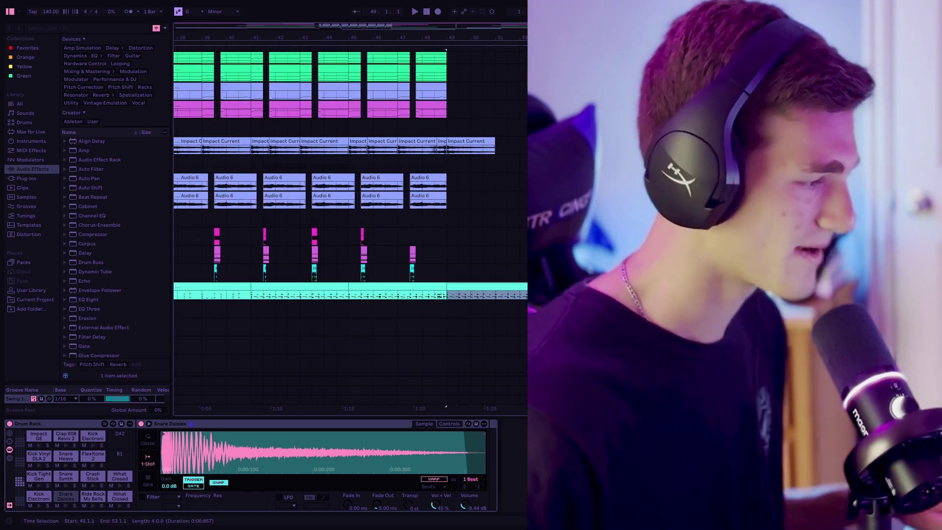
scroll(351, 226, up, 8)
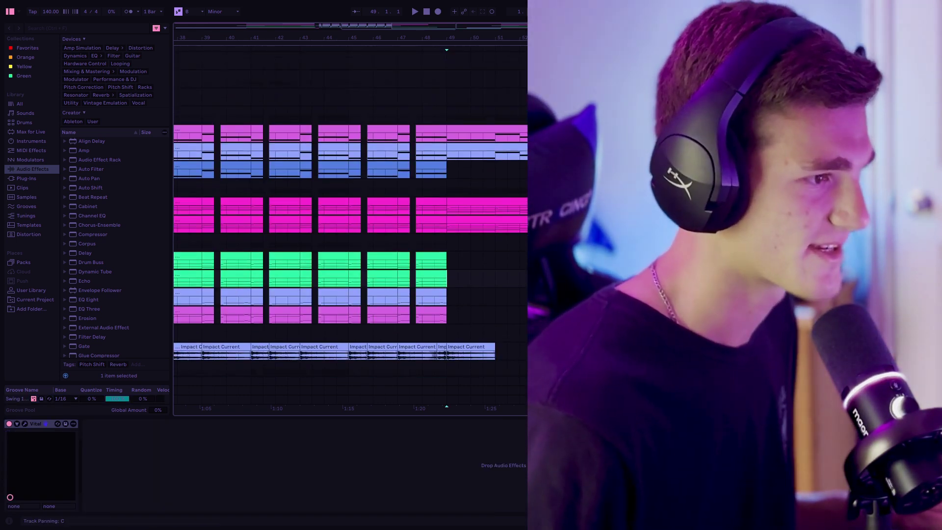
Step: Play the full arrangement from bar 49 and look over its tracks as they play
key(Return)
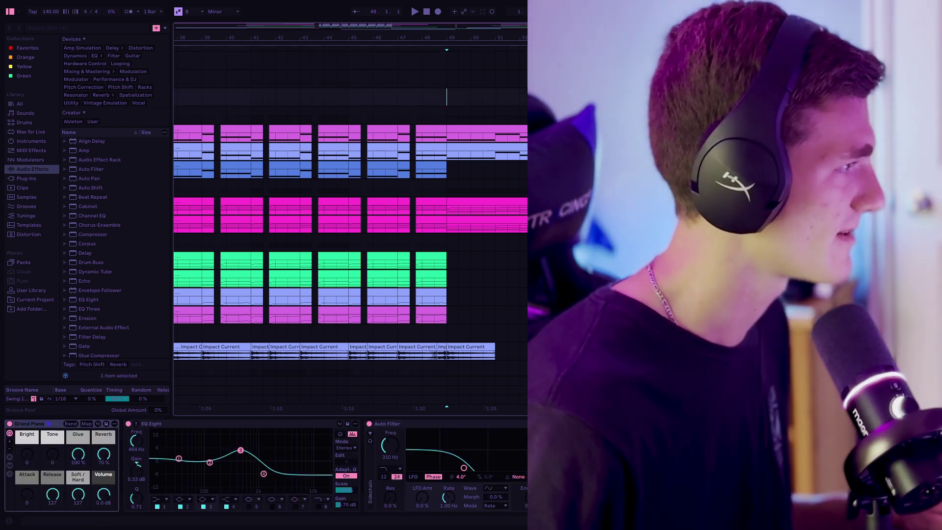
scroll(350, 226, down, 3)
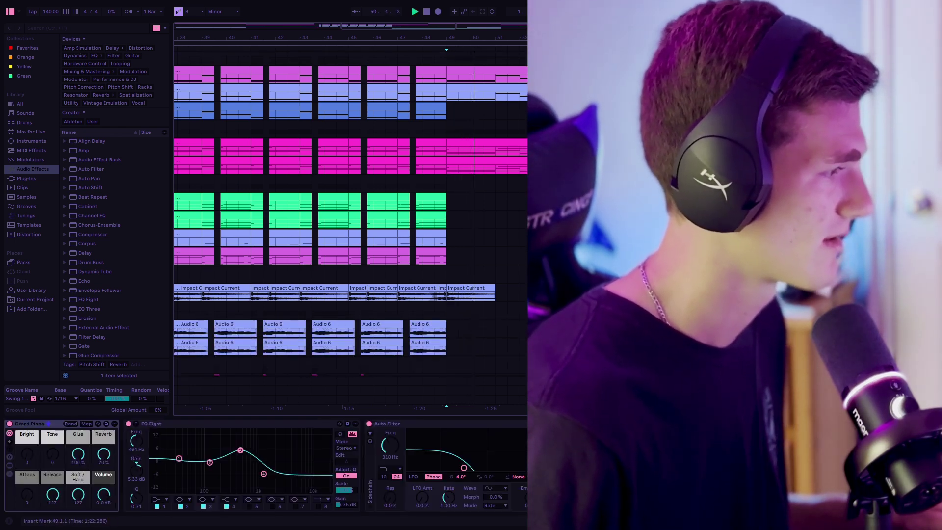
scroll(350, 225, up, 1)
scroll(350, 226, down, 4)
scroll(350, 225, down, 8)
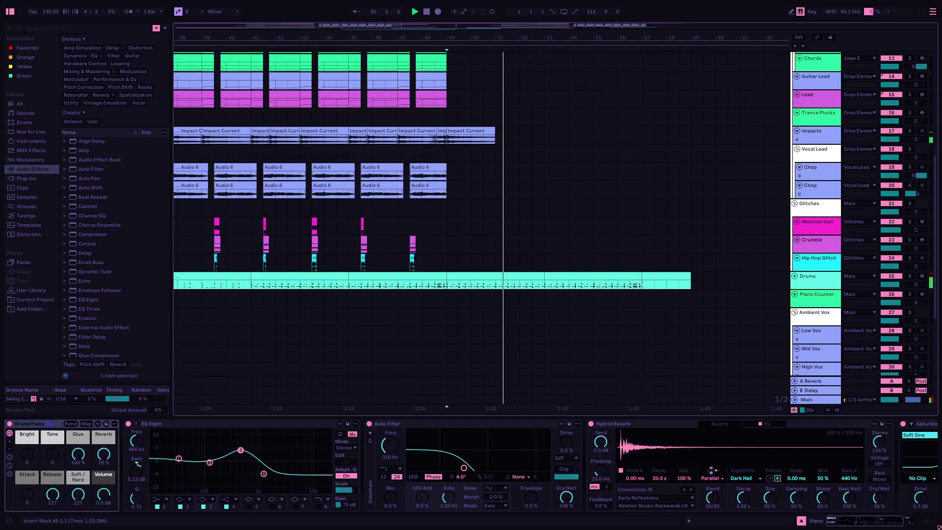
key(space)
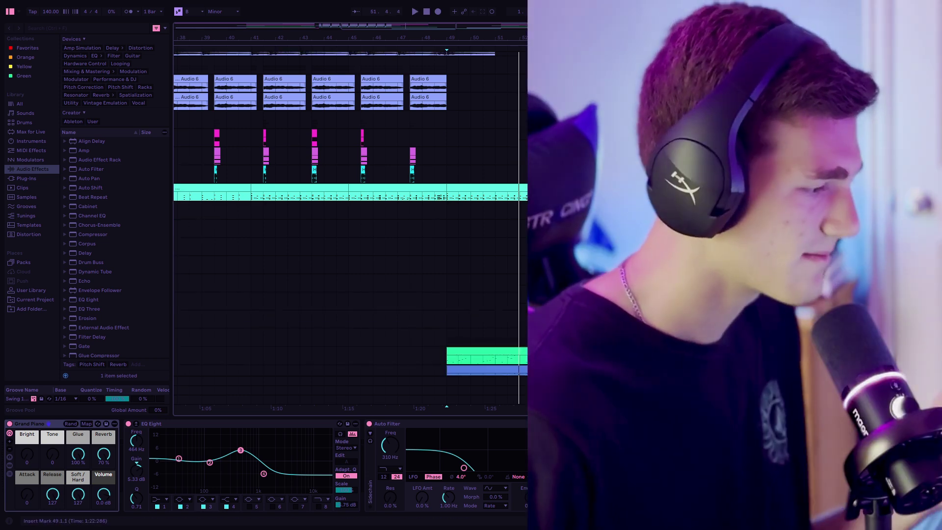
Step: Select the Sparkle clip at bar 49 and audition the Music Box group in solo
scroll(350, 225, up, 10)
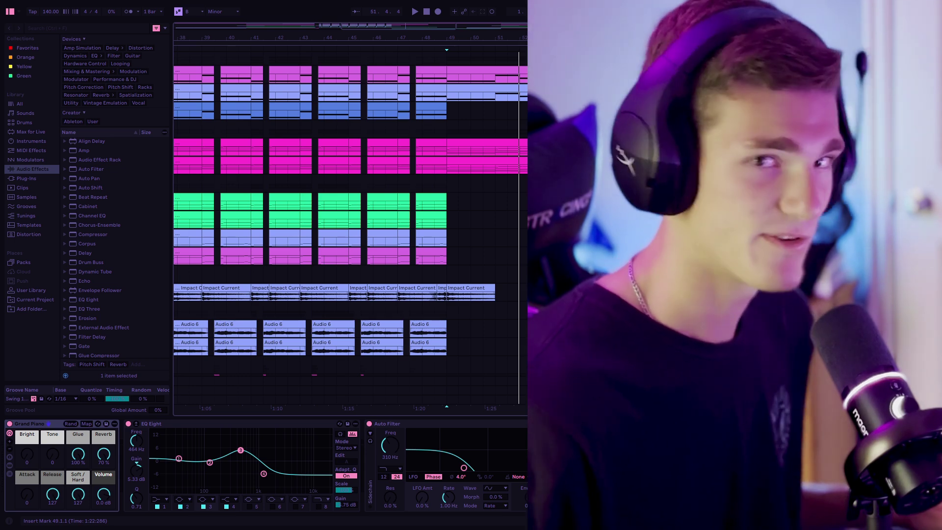
scroll(350, 226, down, 12)
click(471, 331)
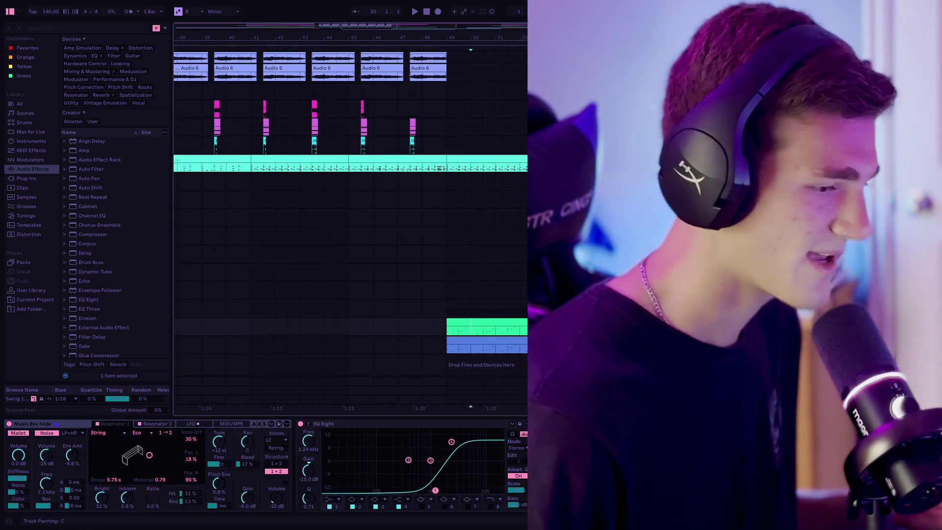
click(471, 347)
click(471, 322)
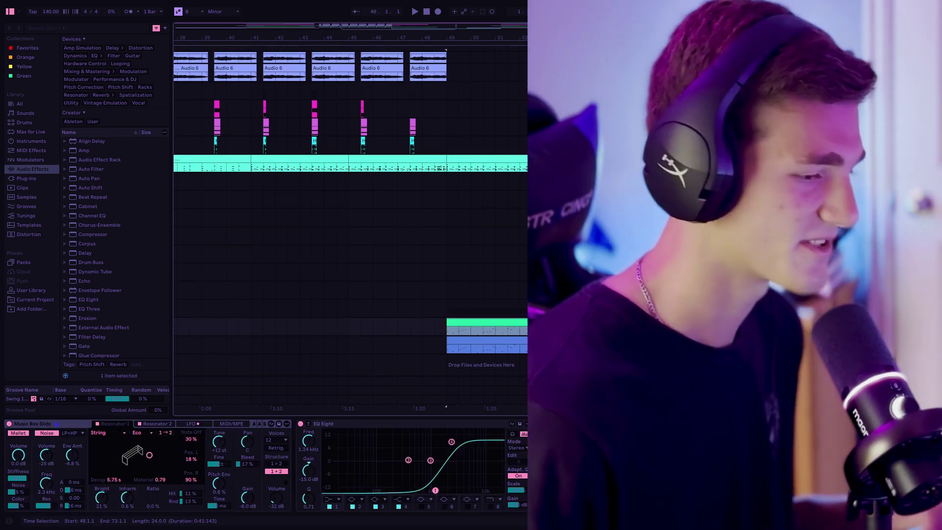
key(space)
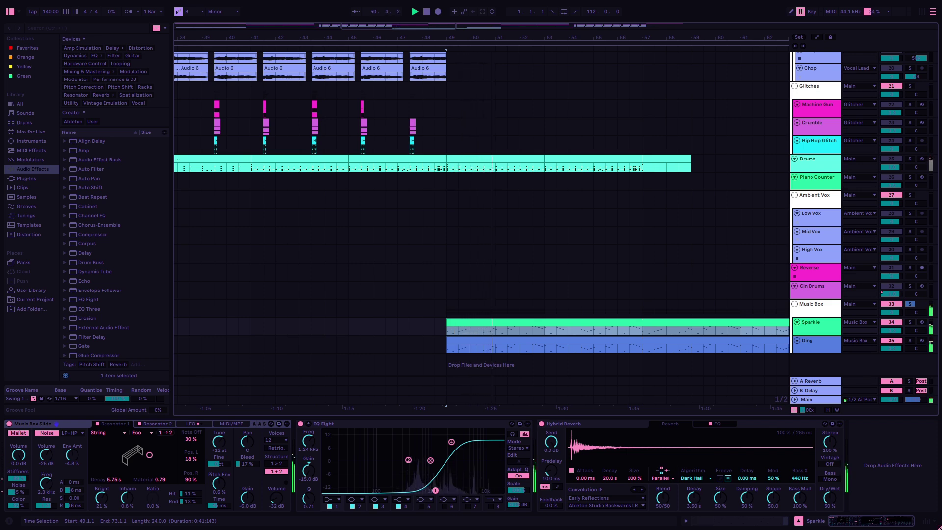
Step: View the Sparkle clip's MIDI notes as it plays, and inspect the Music Box group's Auto Filter and Compressor
key(shift+Tab)
scroll(527, 319, down, 2)
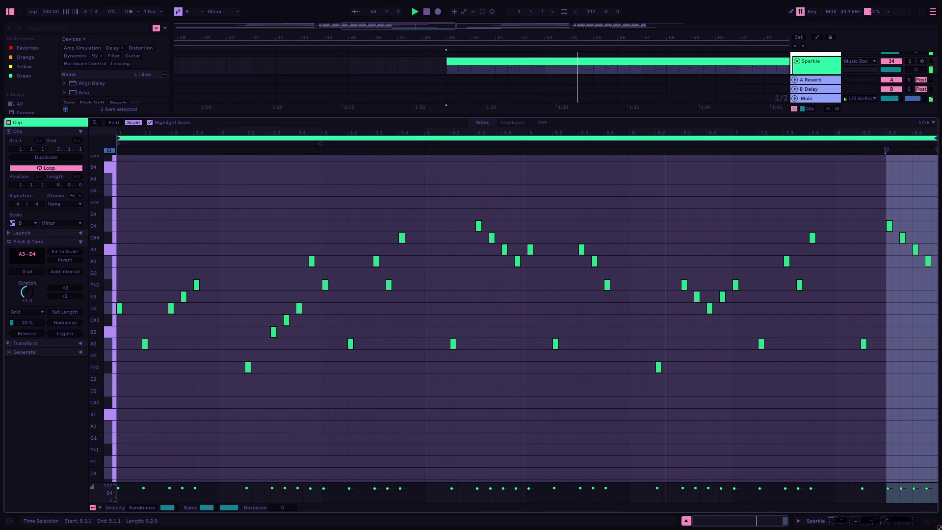
key(shift+Tab)
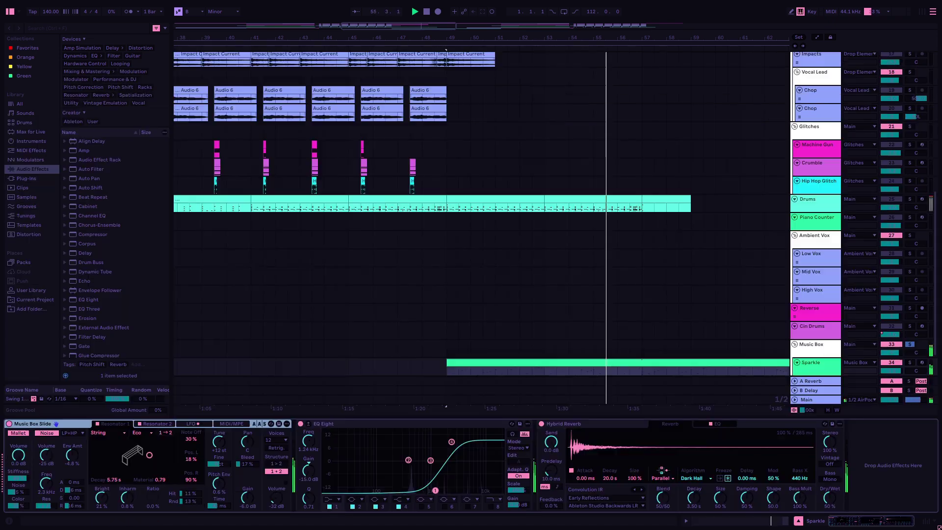
scroll(480, 226, down, 2)
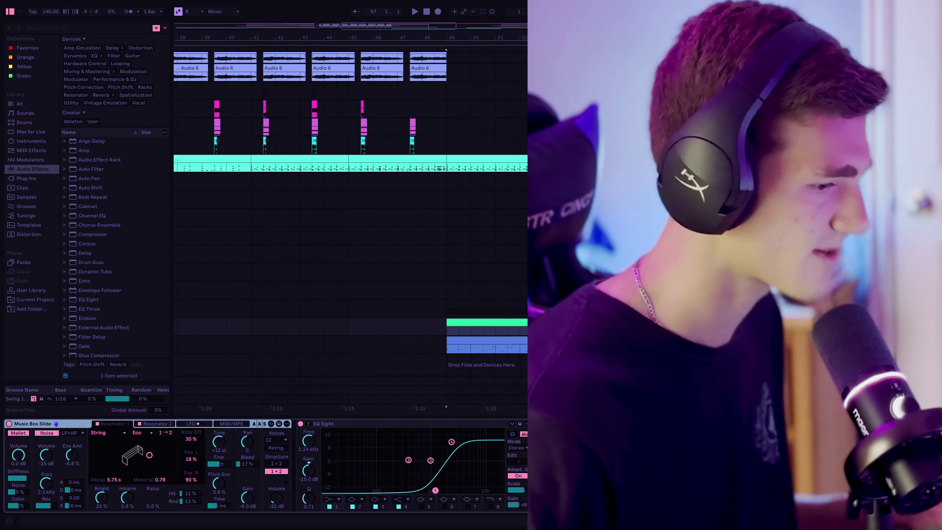
click(834, 305)
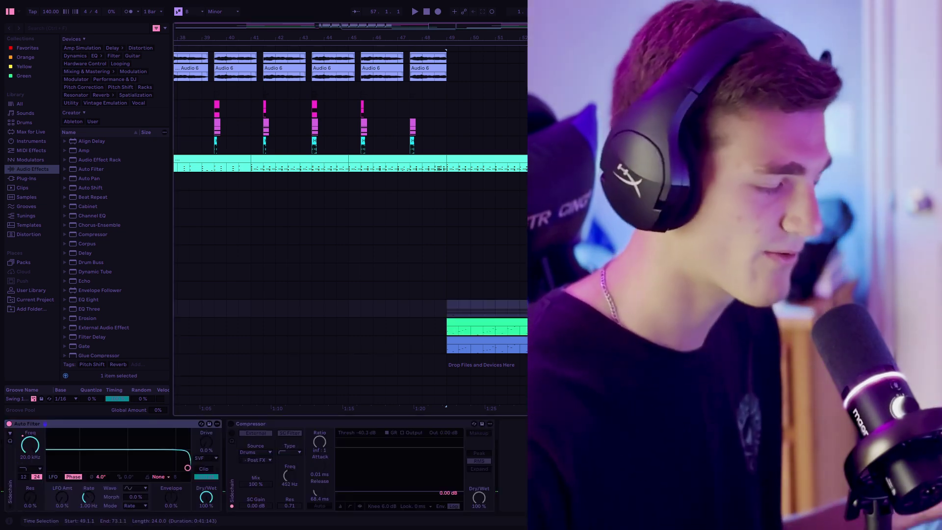
Step: Look over the drop and the section after bar 49 in a wider view of the arrangement
scroll(350, 157, up, 3)
scroll(351, 191, up, 2)
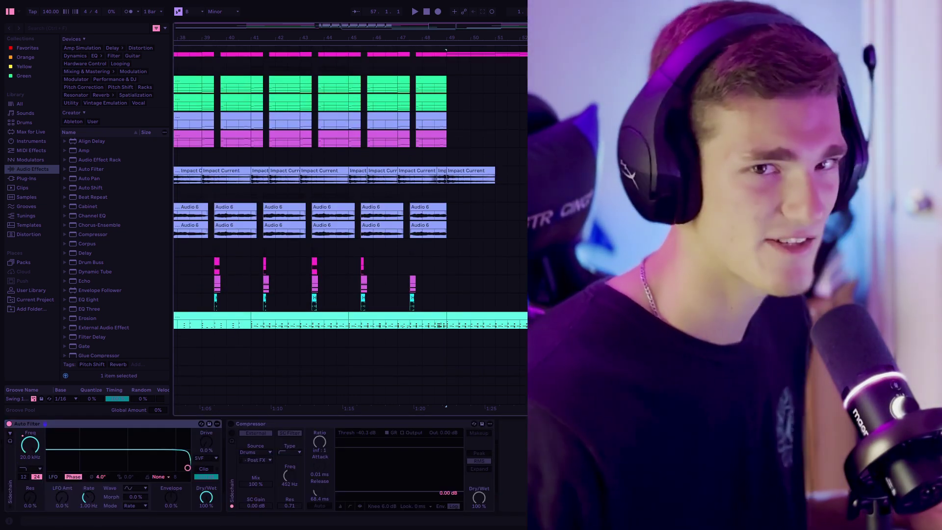
key(minus)
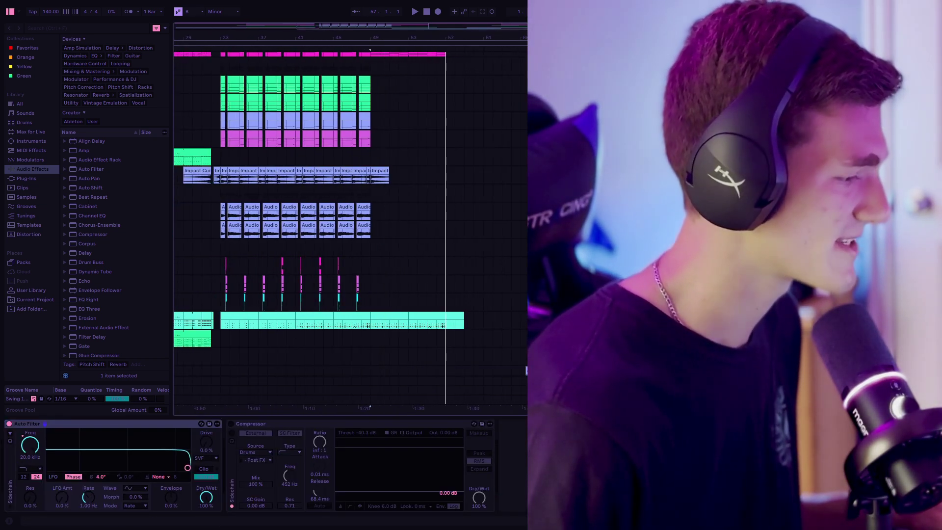
scroll(350, 196, up, 2)
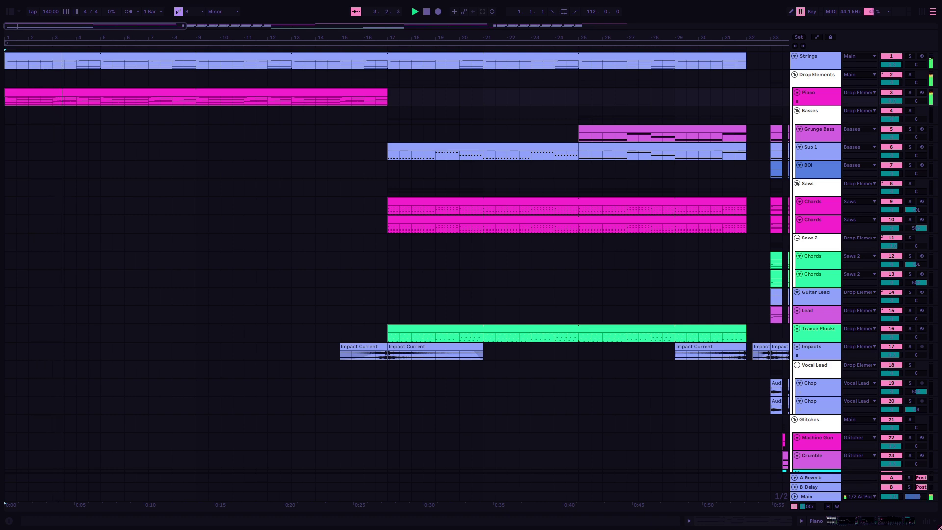
Step: Follow the intro from bar 1 during playback, checking the Ambient Vox layers and the Impacts leading into bar 17
scroll(5, 503, down, 10)
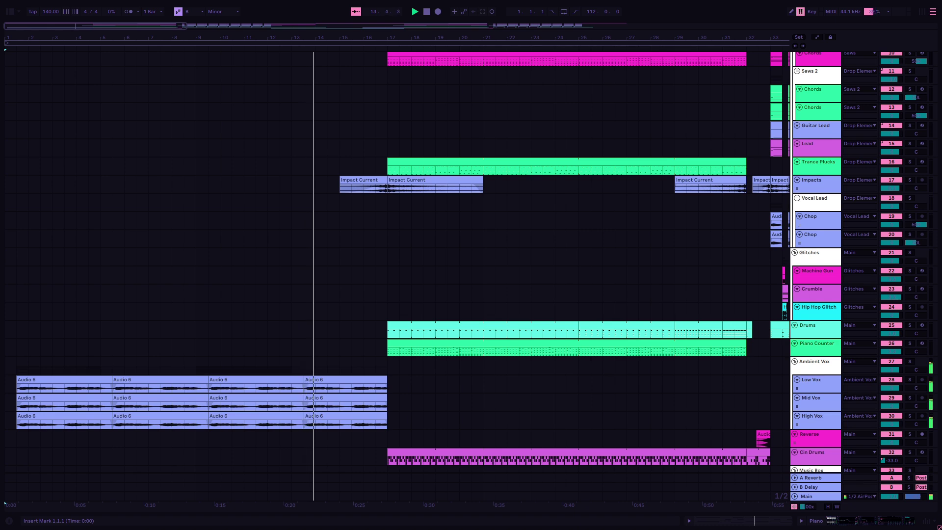
scroll(475, 274, up, 3)
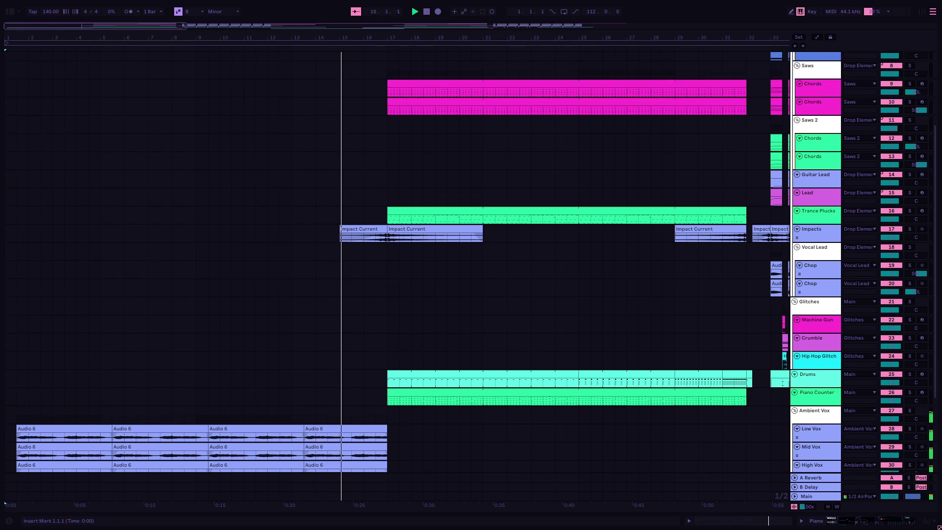
scroll(476, 275, up, 6)
scroll(471, 275, down, 2)
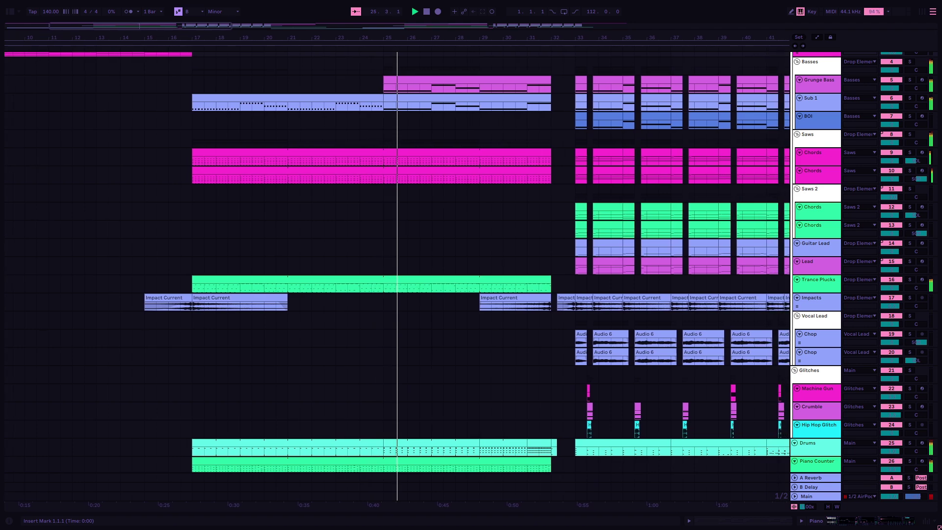
Step: Follow the build-up before bar 33 during playback, checking its basses, saws, plucks, impacts and drums
scroll(393, 260, up, 1)
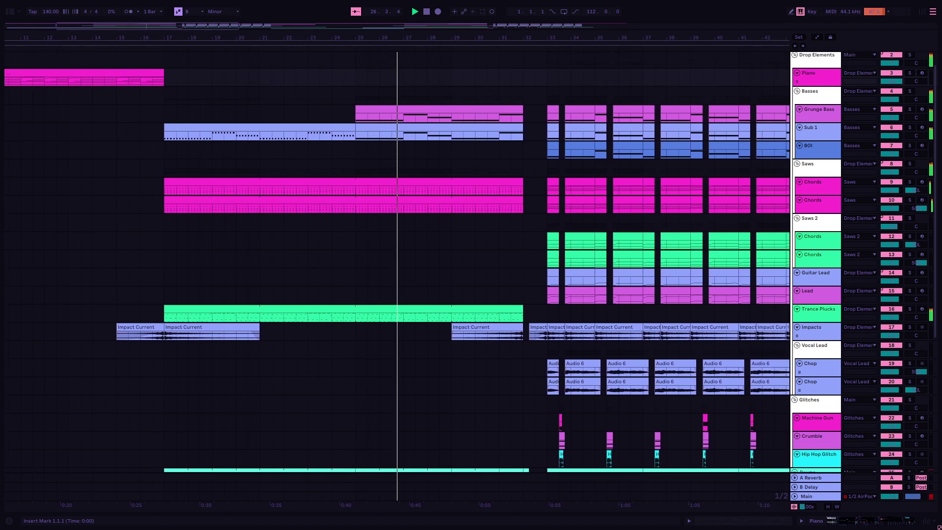
scroll(392, 260, down, 3)
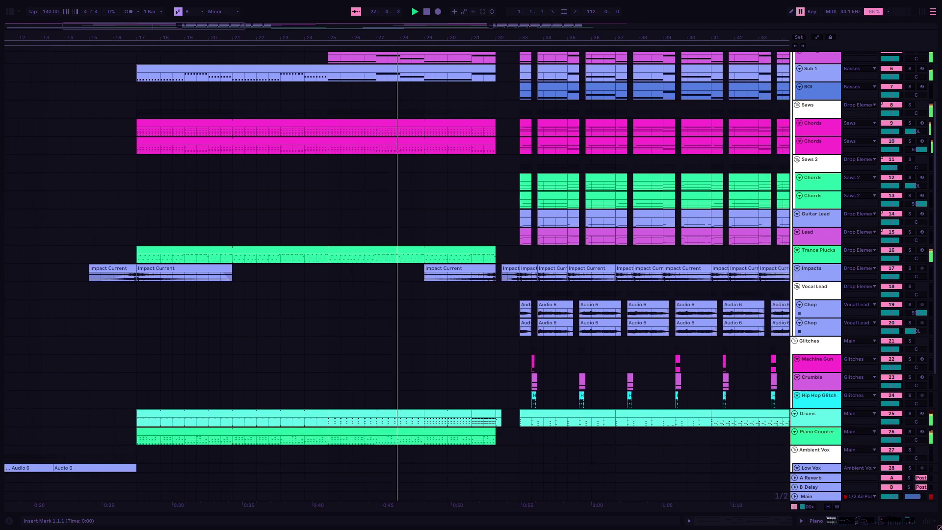
scroll(393, 260, up, 1)
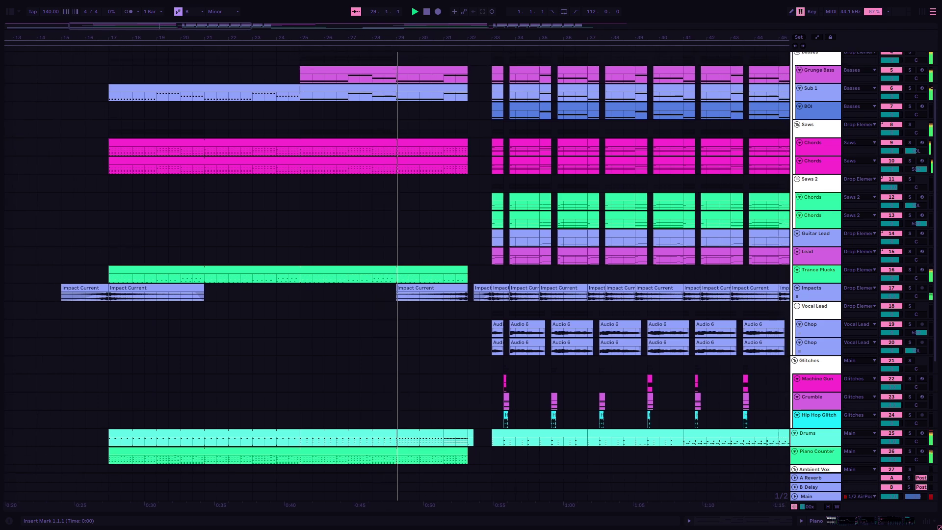
scroll(393, 260, up, 3)
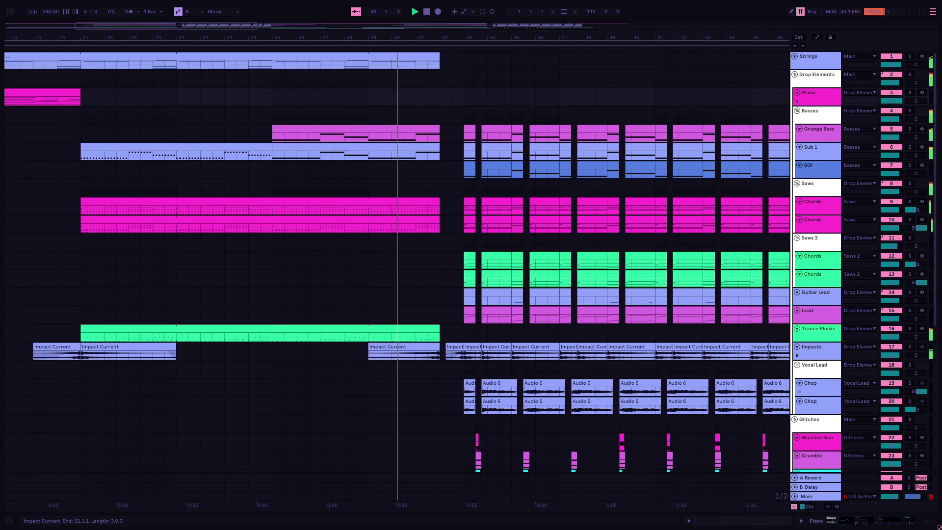
scroll(393, 260, down, 2)
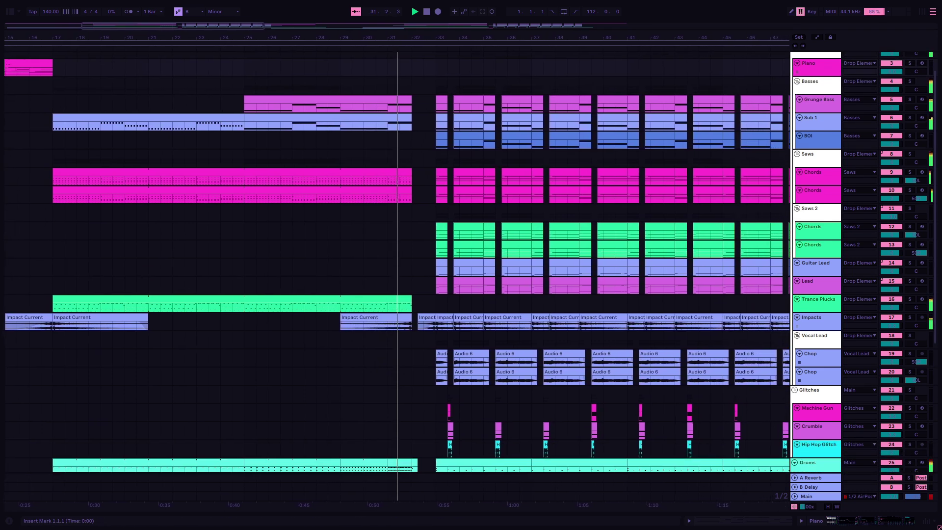
Step: Follow the drop from bar 33 to bar 49 during playback, checking its saws, leads, vocal chops, glitches and drums
scroll(392, 260, down, 2)
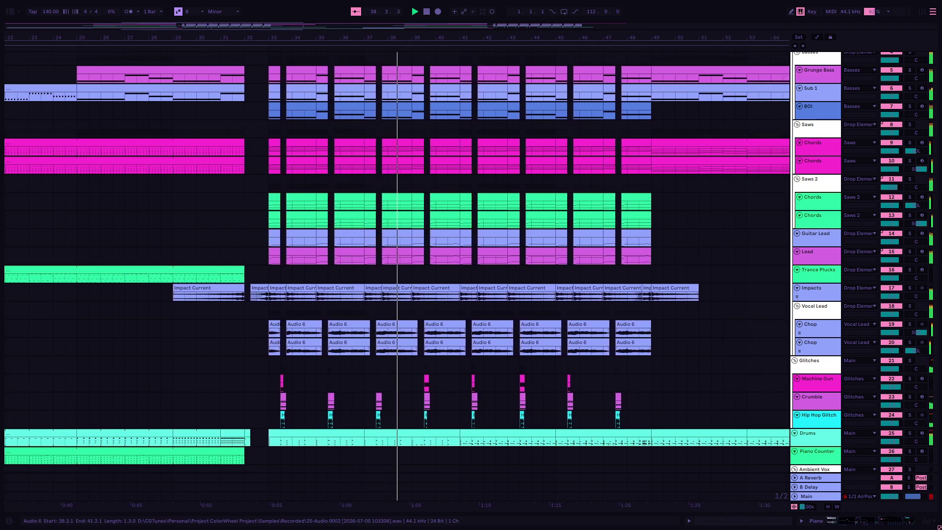
scroll(397, 275, up, 1)
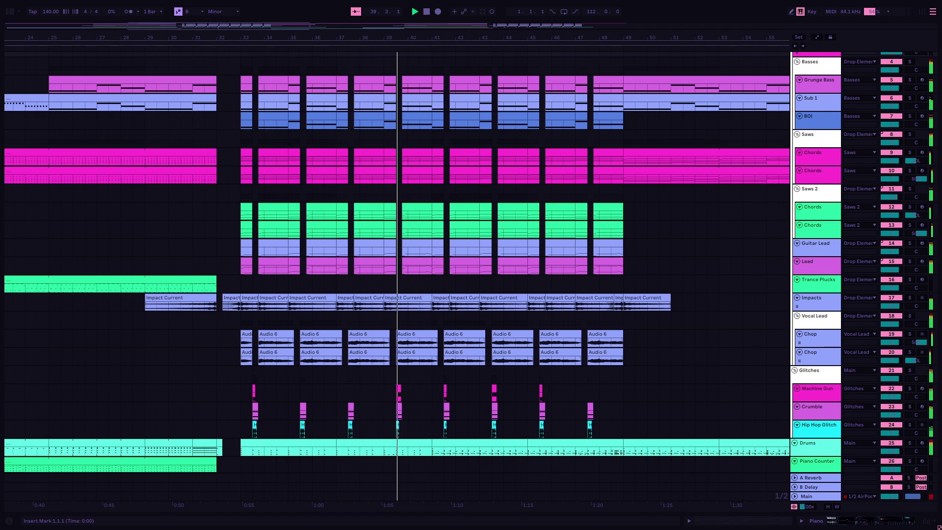
scroll(397, 275, up, 1)
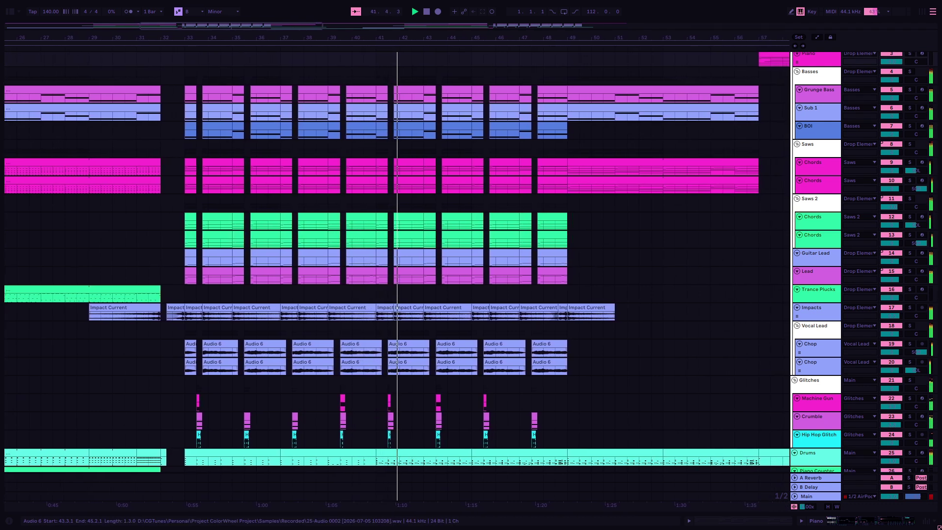
scroll(397, 274, down, 1)
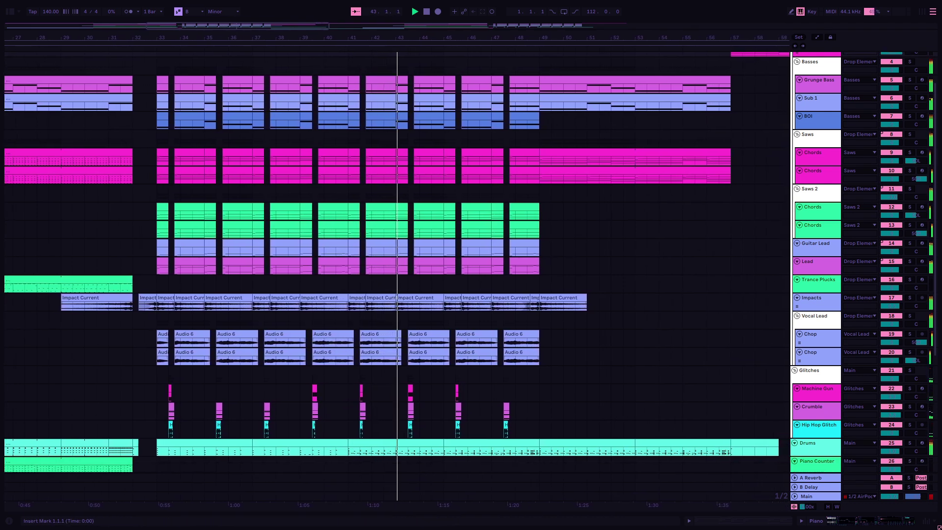
scroll(461, 338, down, 1)
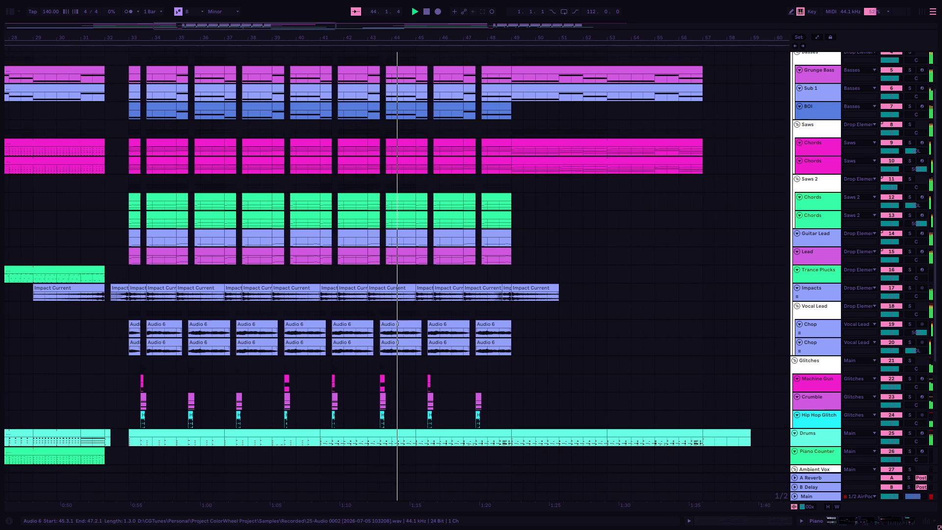
scroll(461, 339, up, 3)
scroll(461, 339, down, 10)
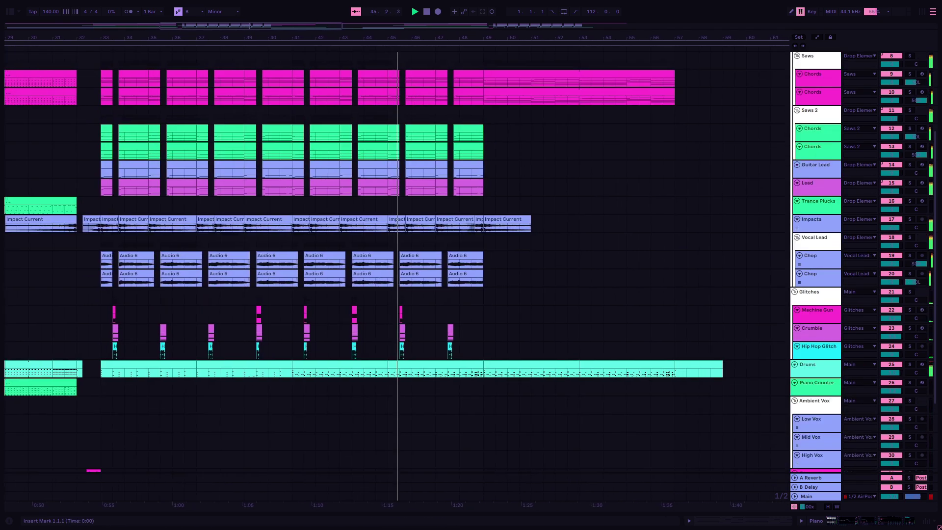
scroll(461, 339, down, 1)
scroll(461, 338, up, 8)
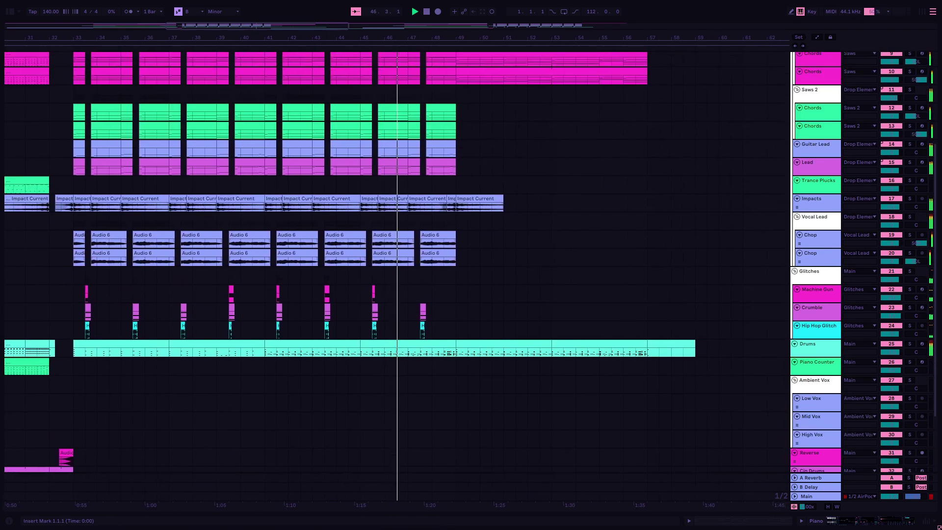
scroll(461, 339, up, 3)
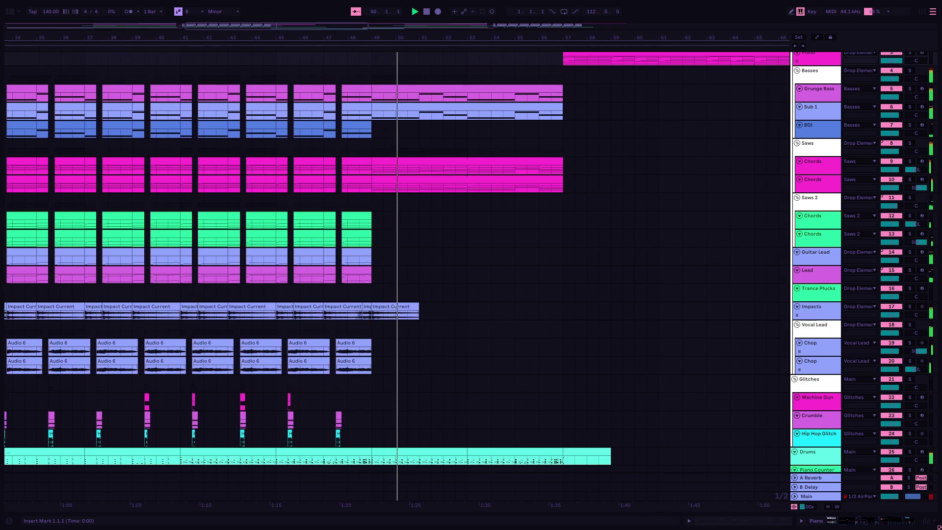
Step: View the Sparkle clip's MIDI notes and device chain during playback, and look over the tracks around bar 57
scroll(461, 338, down, 2)
scroll(461, 339, down, 10)
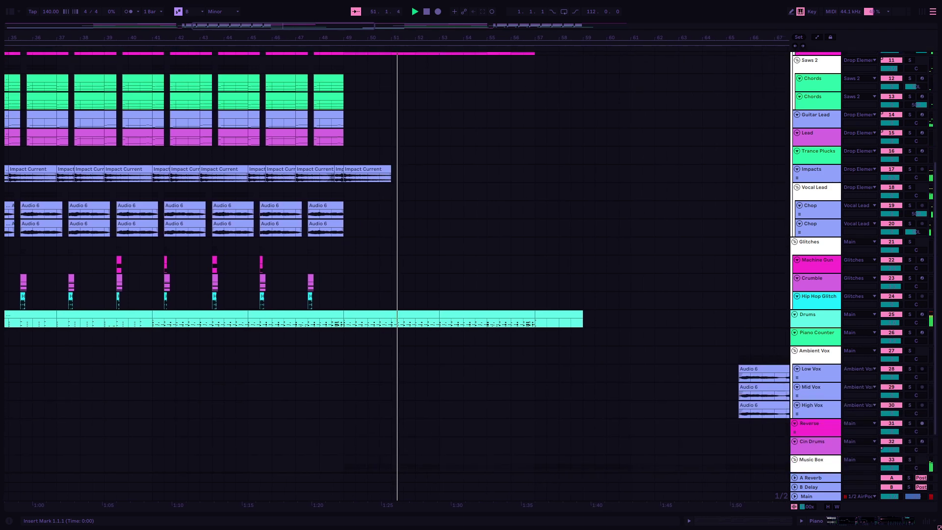
scroll(462, 295, down, 1)
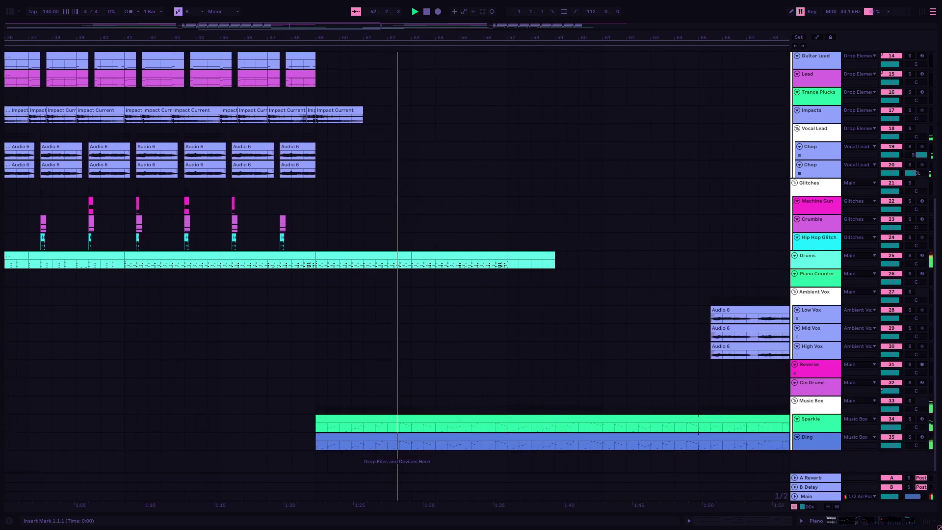
double_click(461, 419)
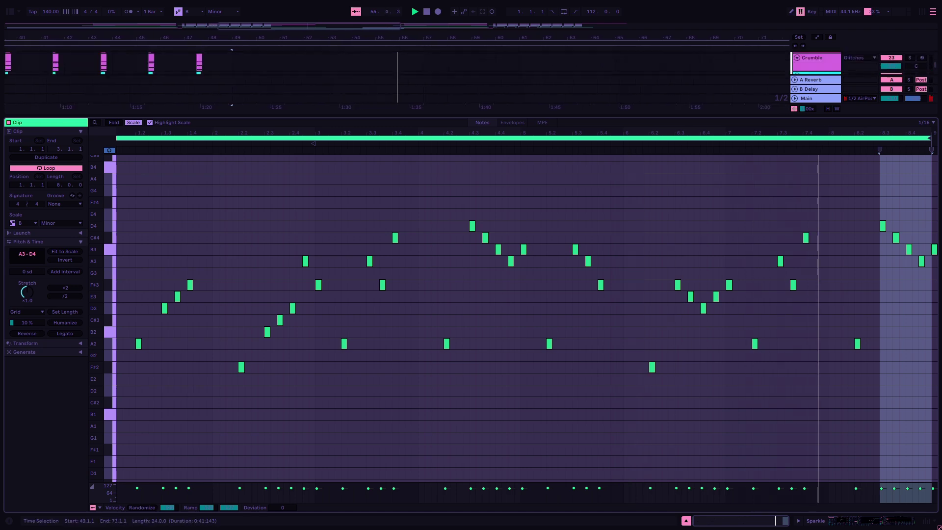
key(shift+Tab)
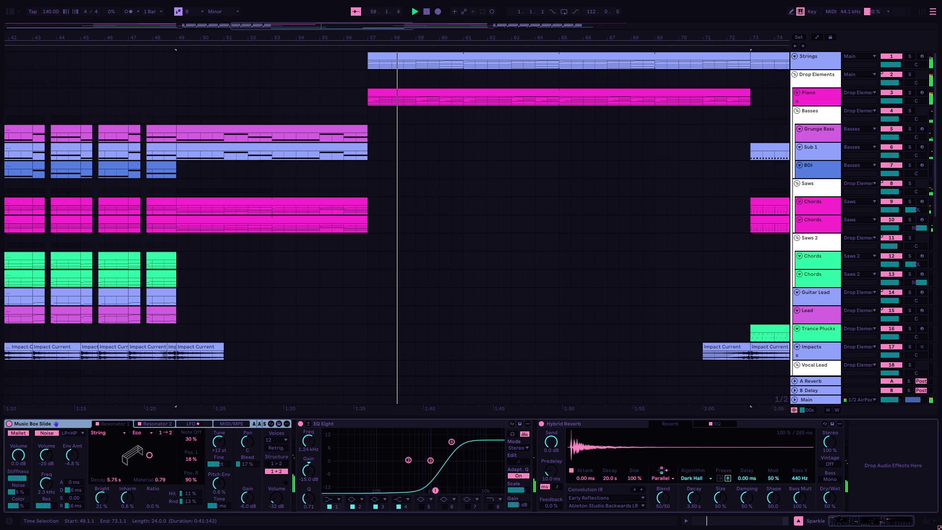
scroll(393, 221, down, 10)
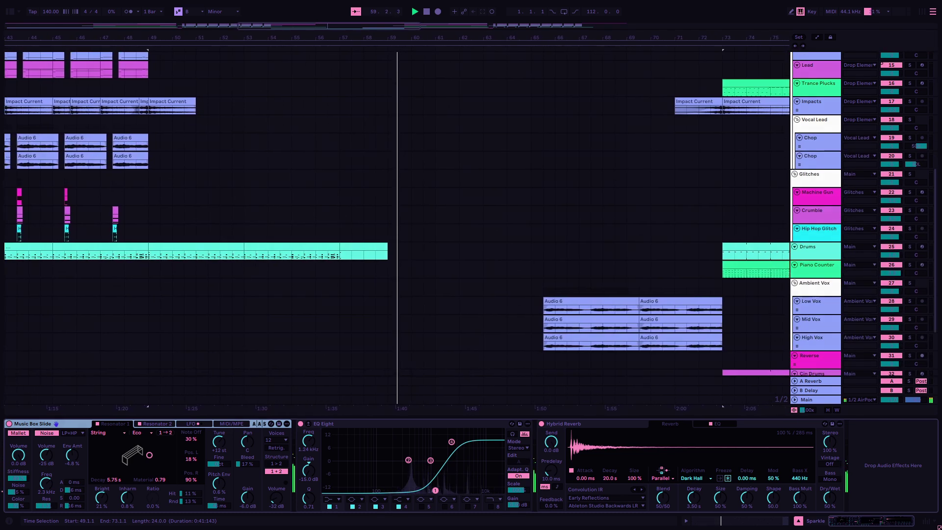
scroll(392, 221, up, 8)
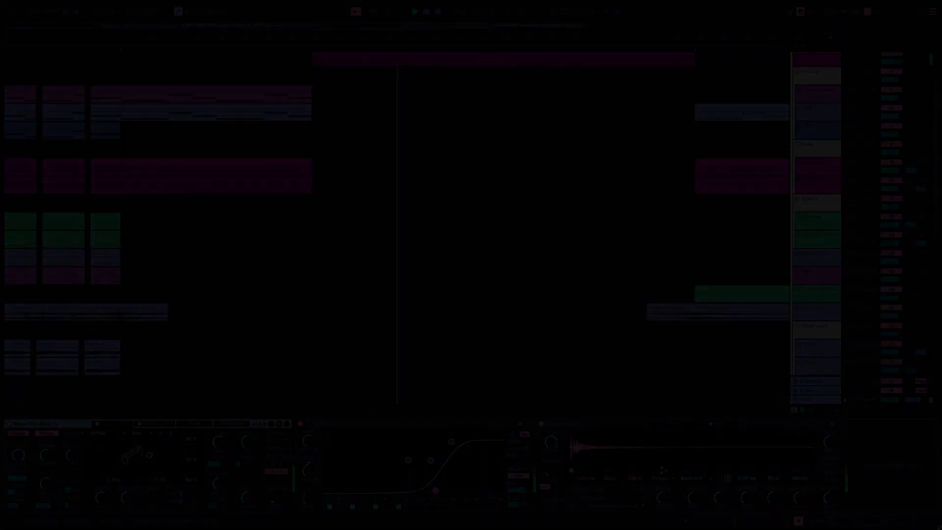